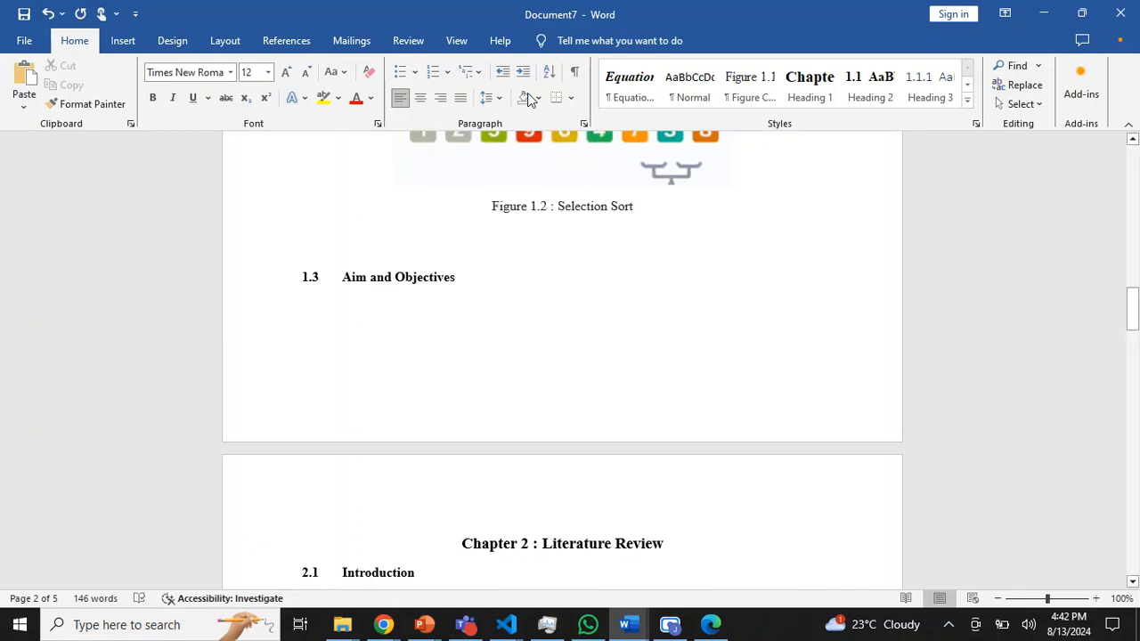
- Apply the Heading 8 table-caption style to the empty line below the 1.3 Aim and Objectives heading
click(968, 99)
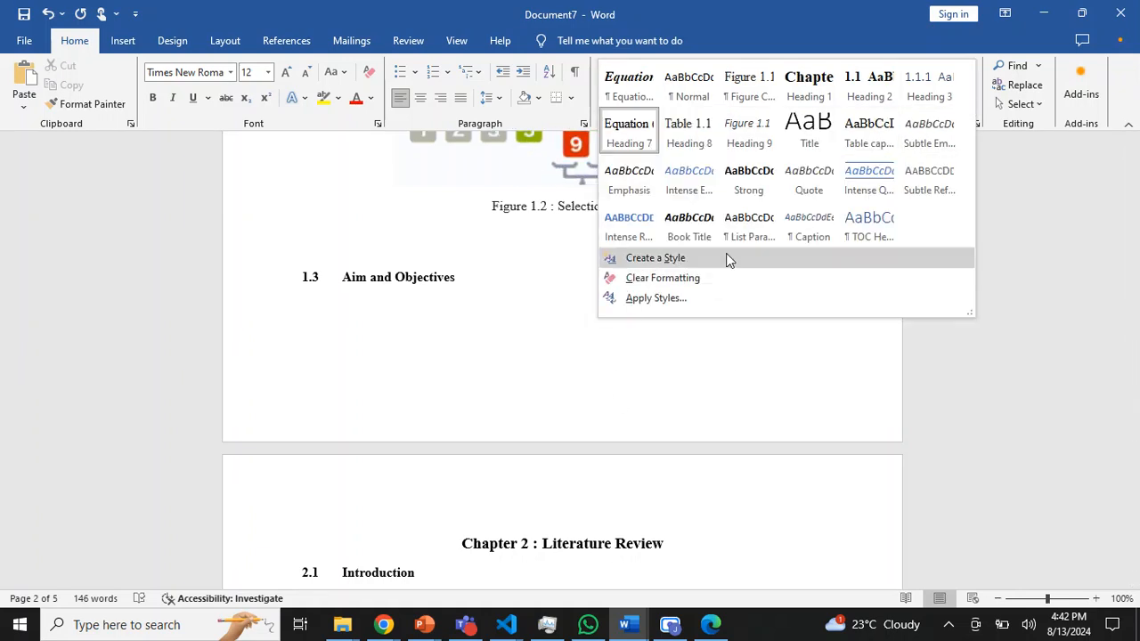
click(481, 414)
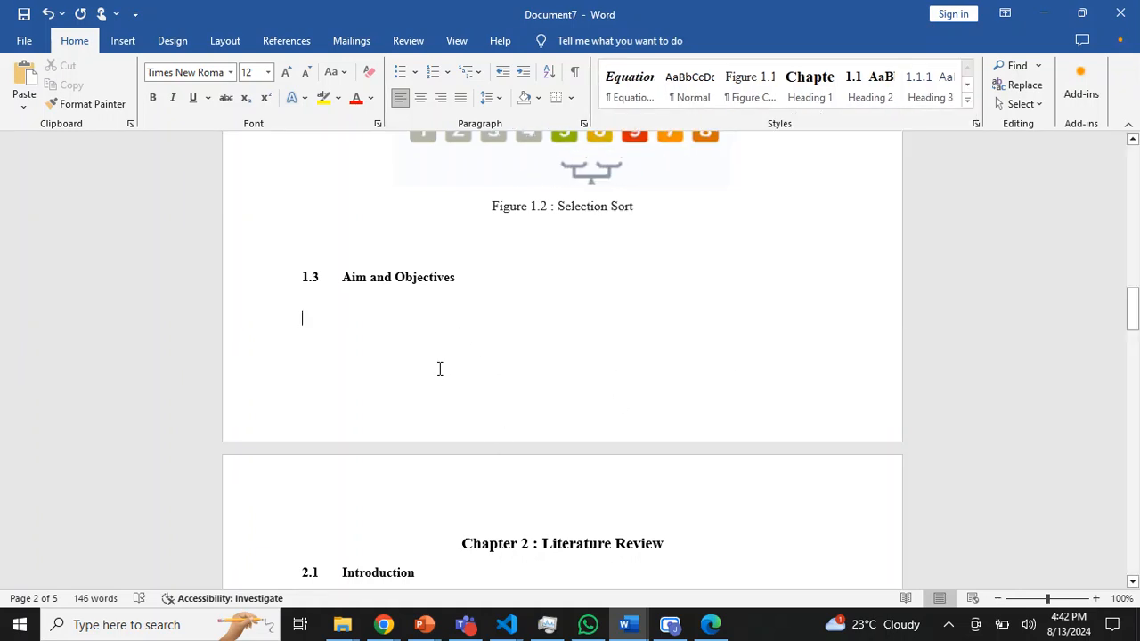
click(969, 102)
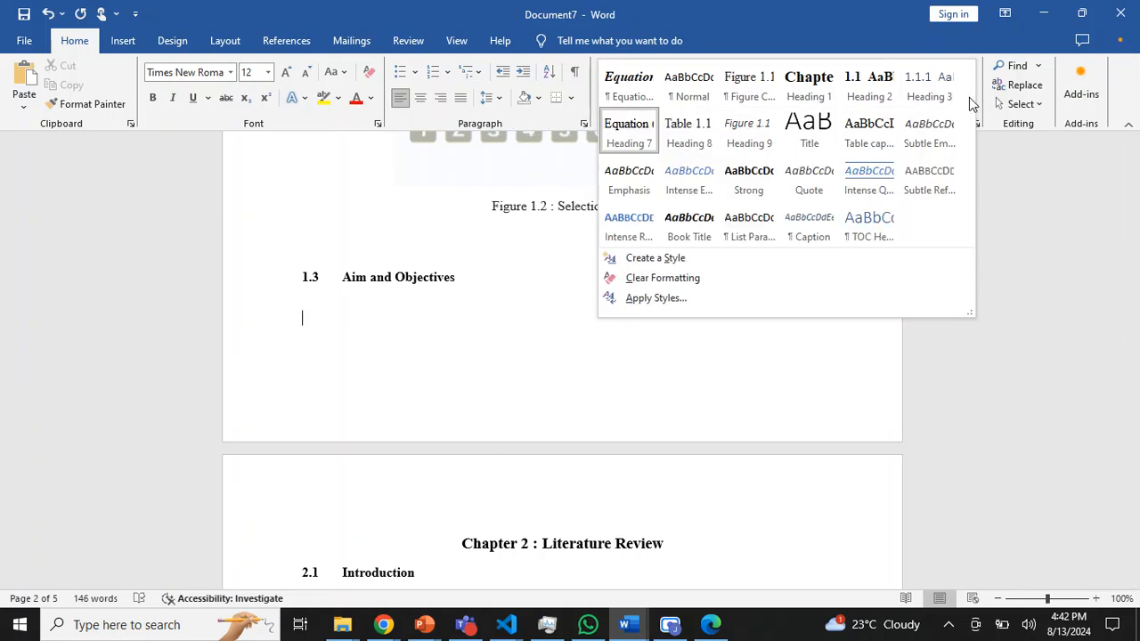
click(700, 130)
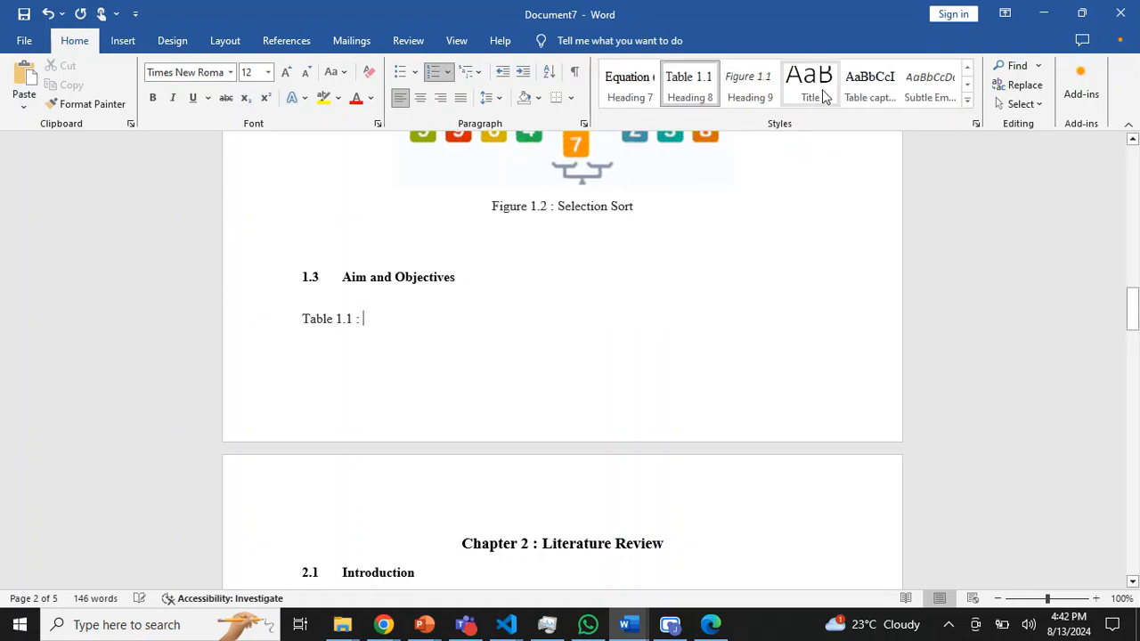
- Modify the Heading 8 style so that its paragraphs are left-aligned
right_click(669, 82)
click(704, 105)
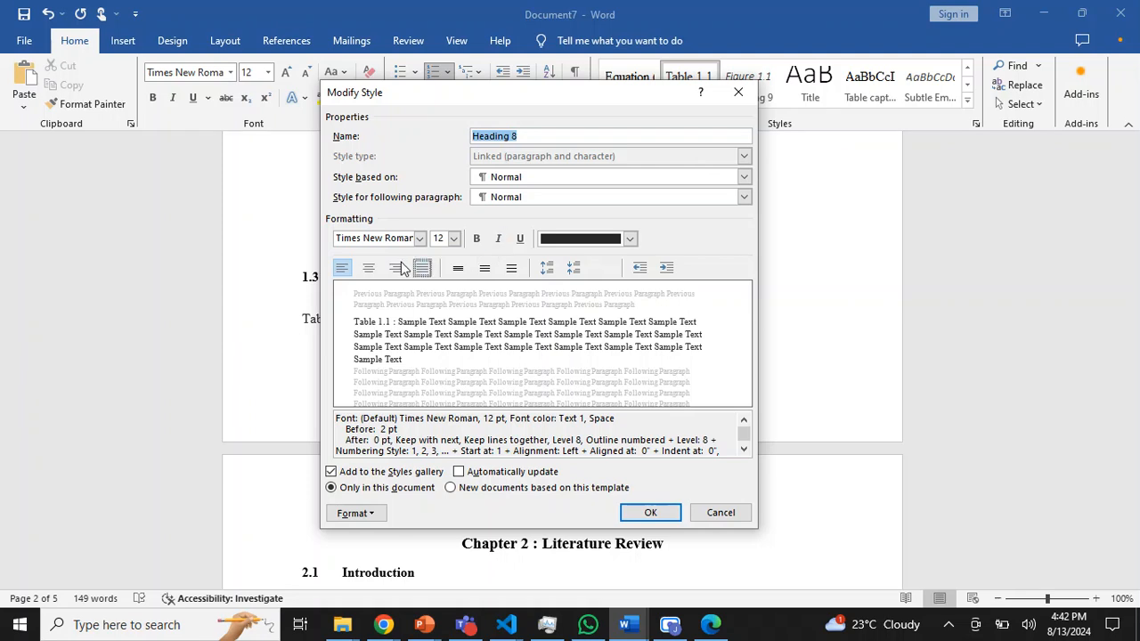
click(344, 268)
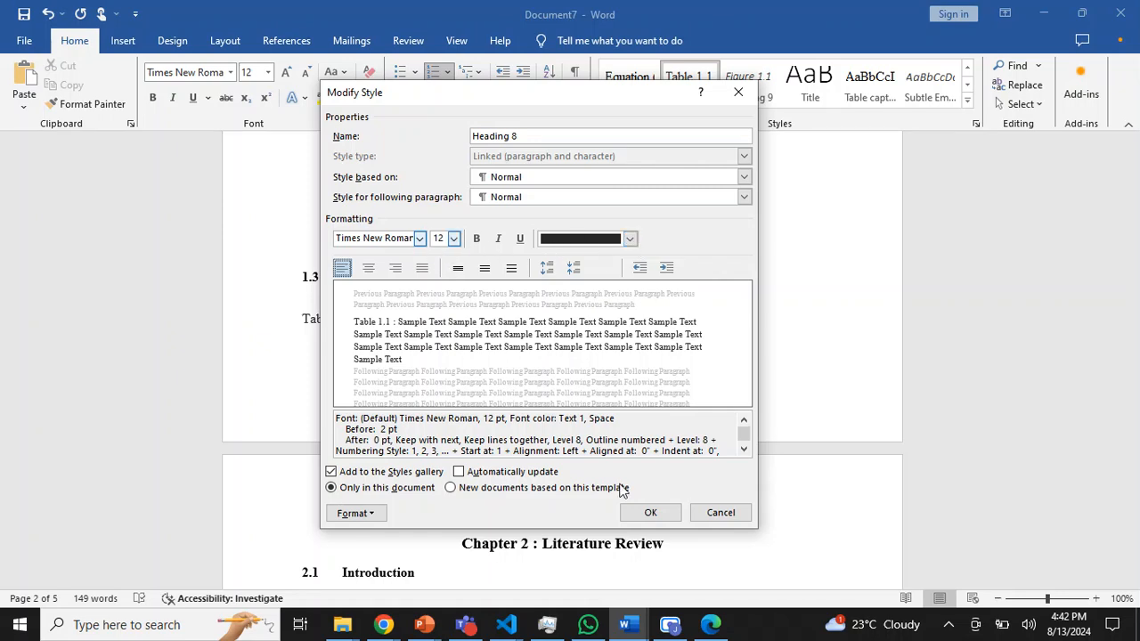
click(649, 512)
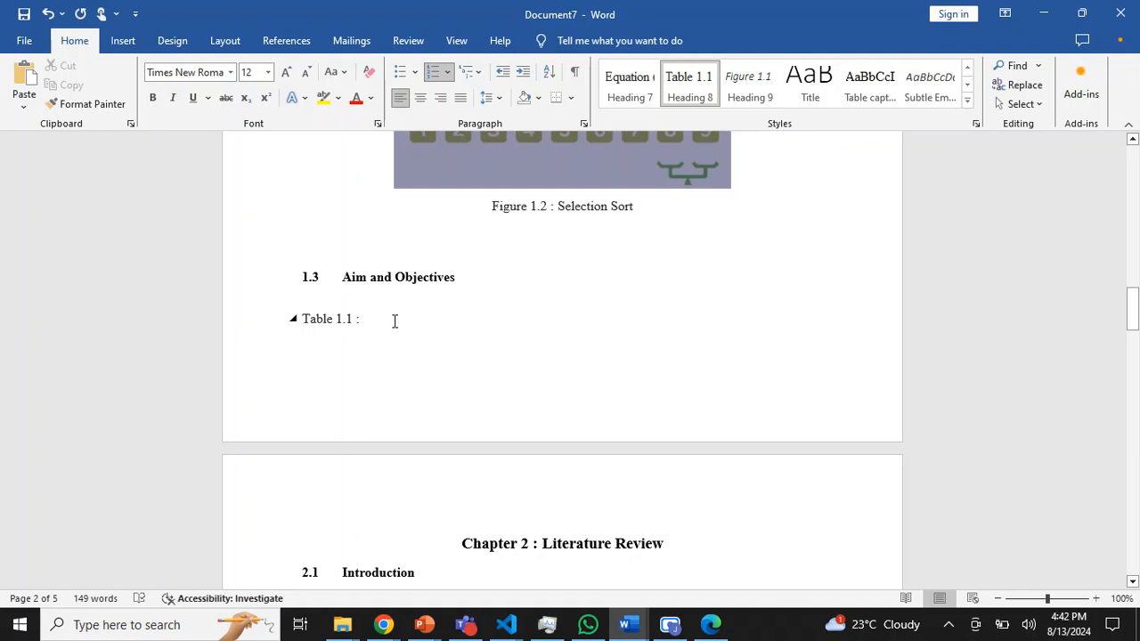
- Start defining a new multilevel list for the table caption and clear the number format of level 8
click(479, 72)
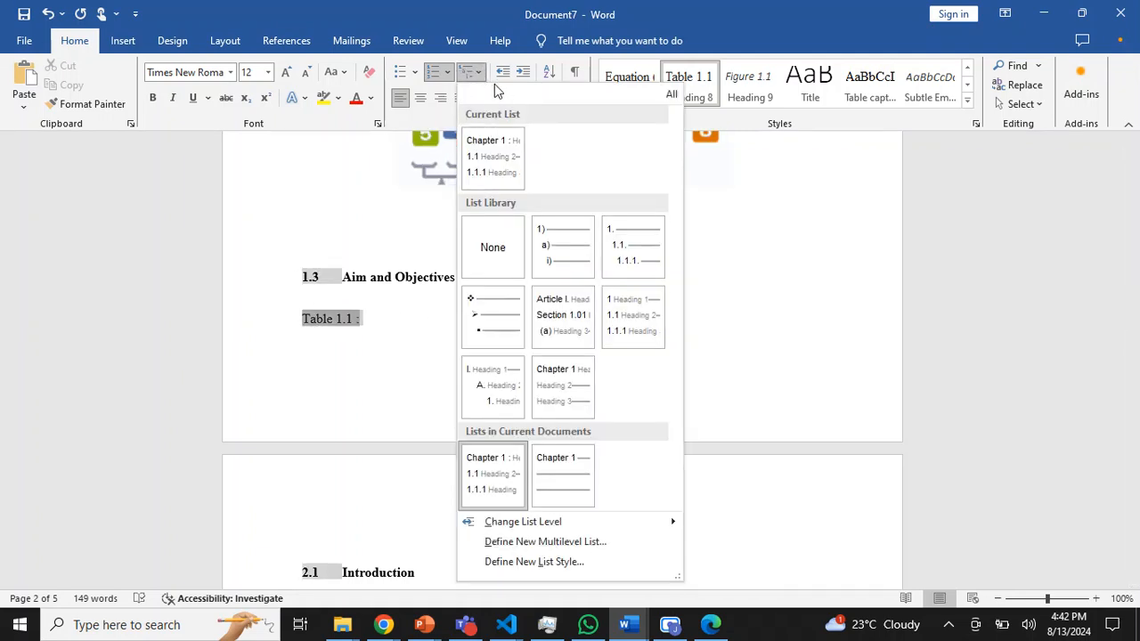
click(488, 463)
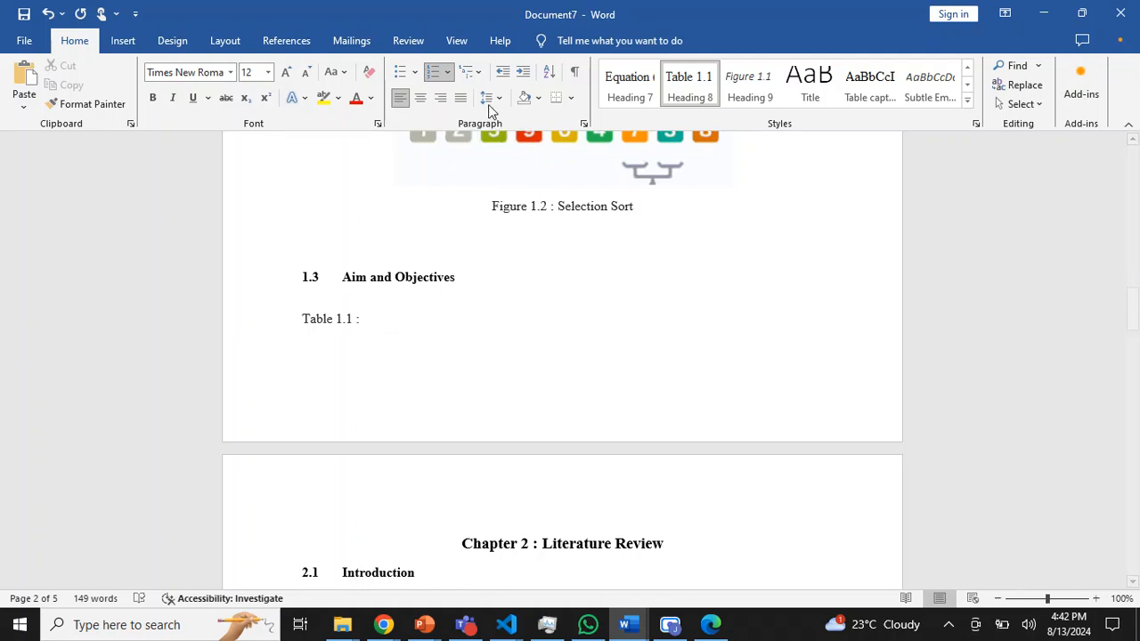
click(477, 78)
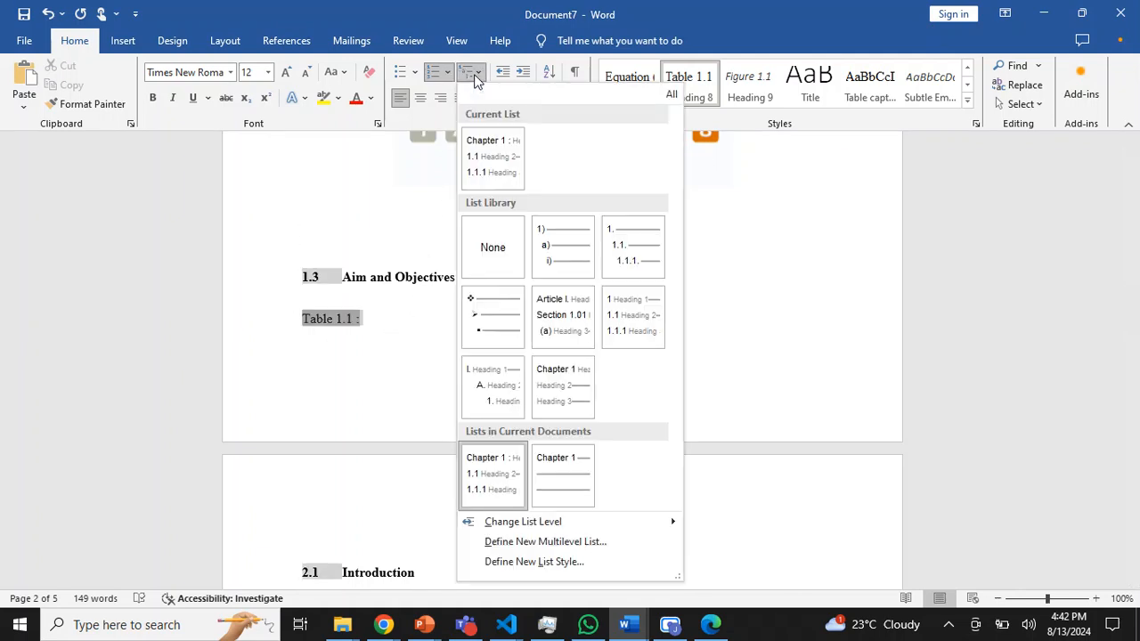
click(552, 549)
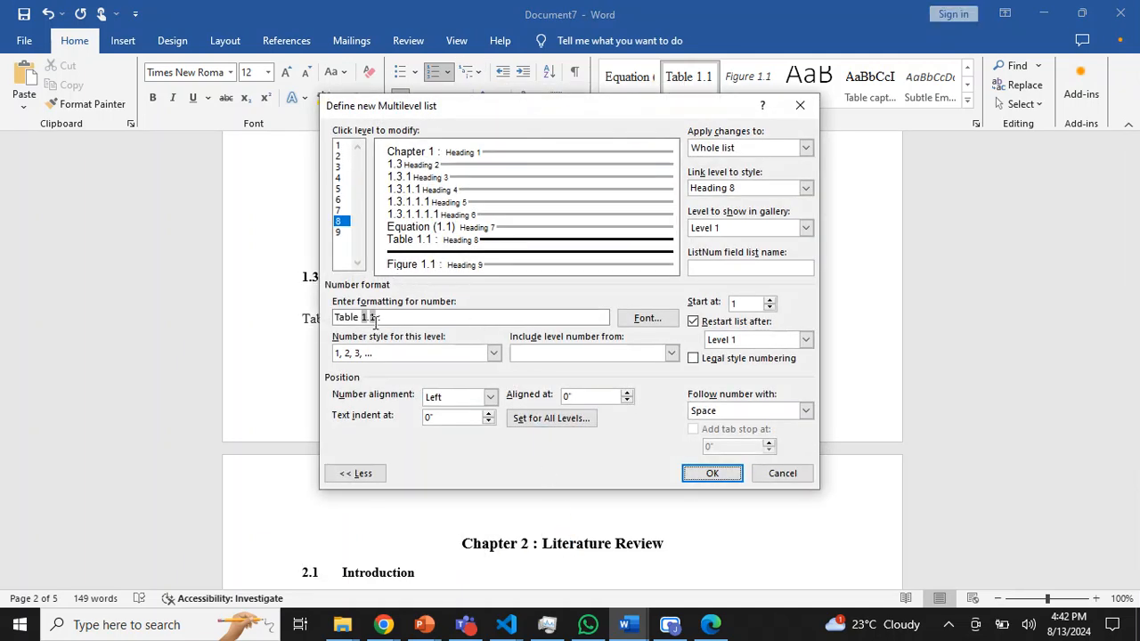
drag(407, 317, 329, 313)
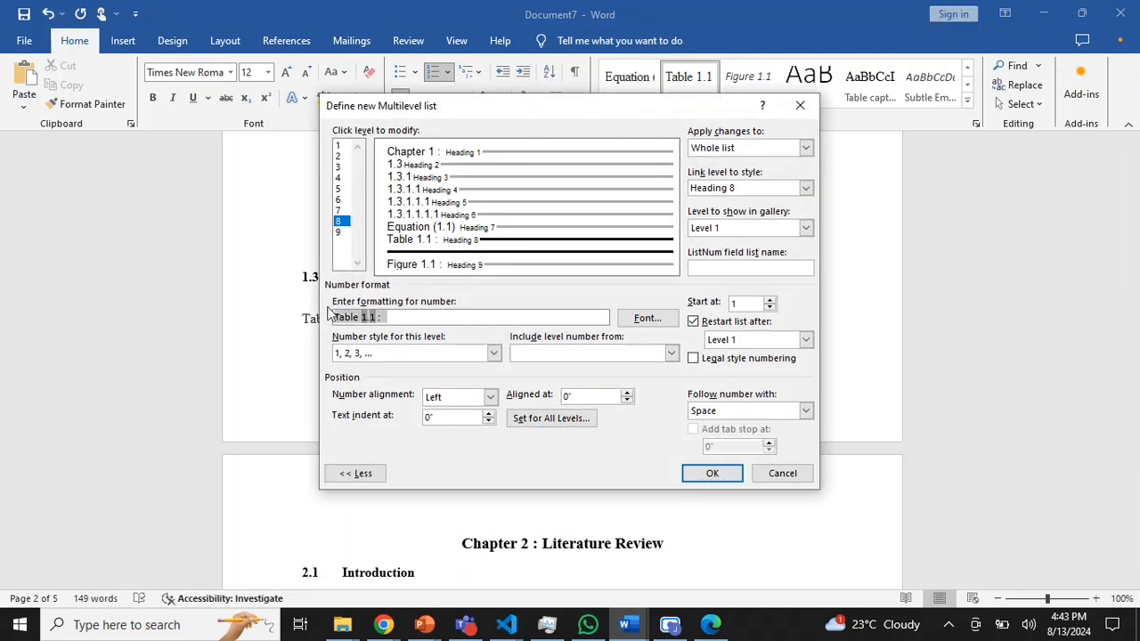
key(Delete)
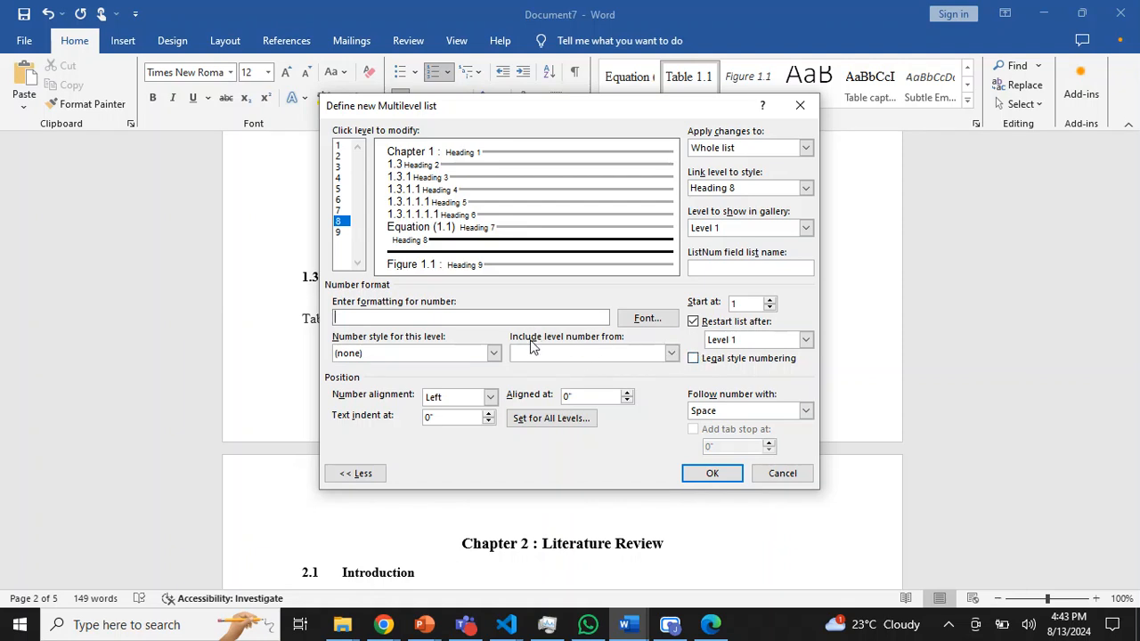
- Include the Level 1 number followed by a period in the number format of level 8
click(672, 354)
click(588, 372)
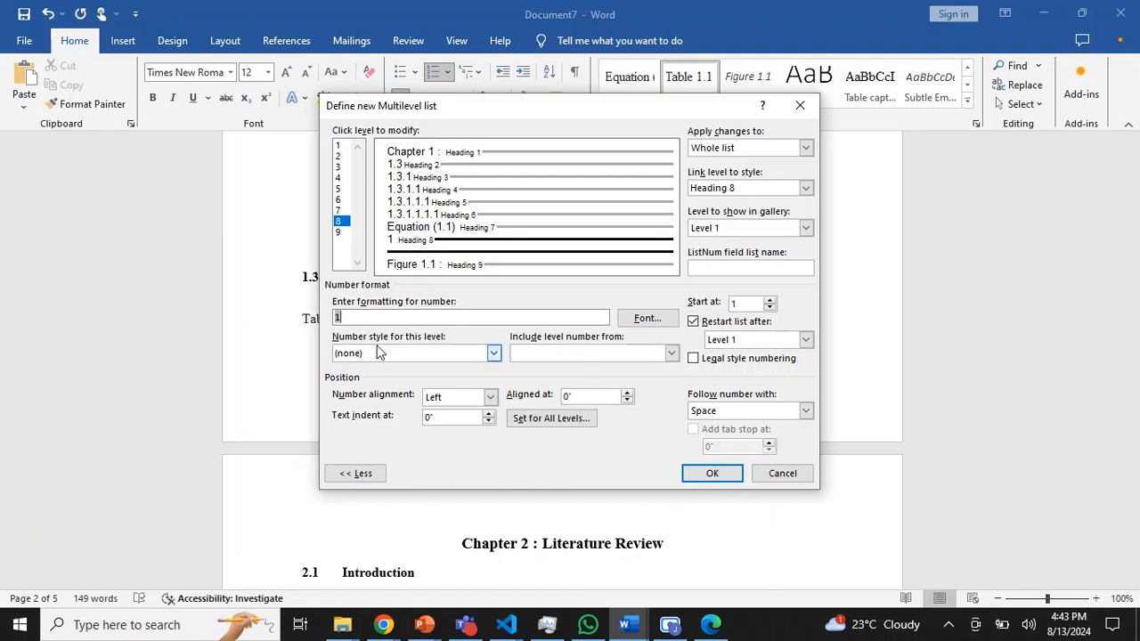
click(494, 354)
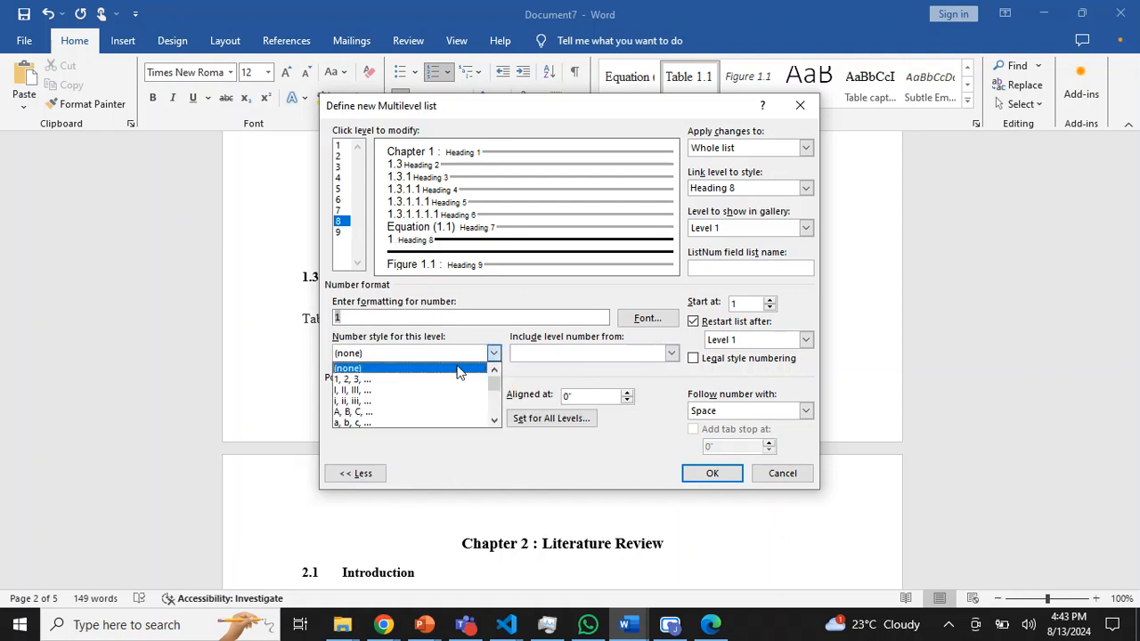
click(376, 315)
text(.)
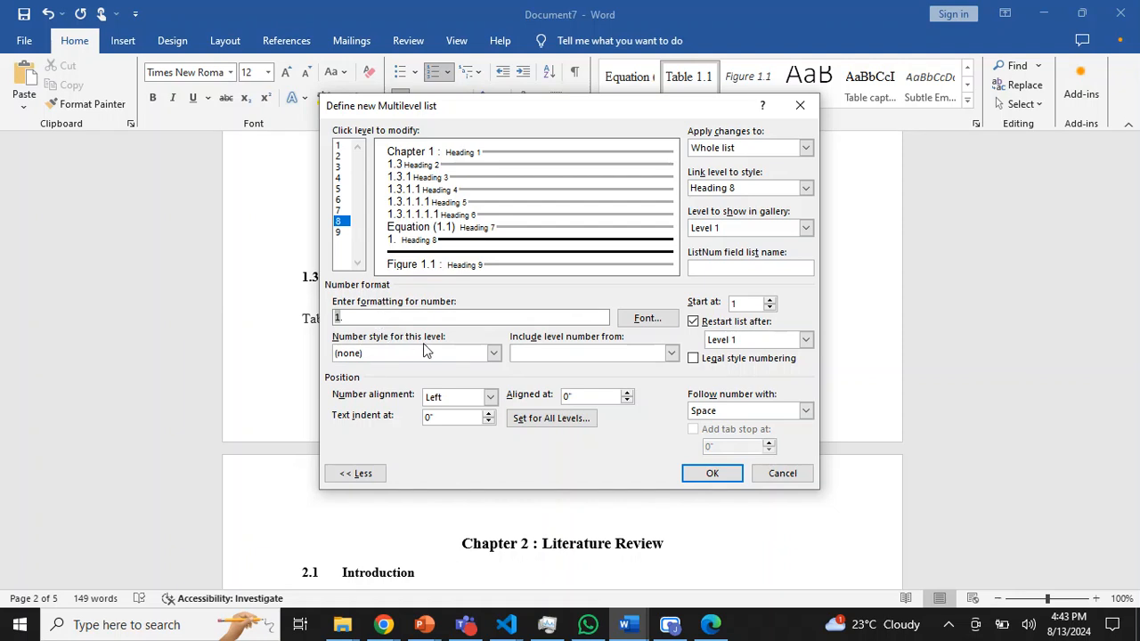
- Complete level 8's number format as "Table 1.1 :" by adding the 1, 2, 3 number style, a colon and the prefix "Table"
click(494, 353)
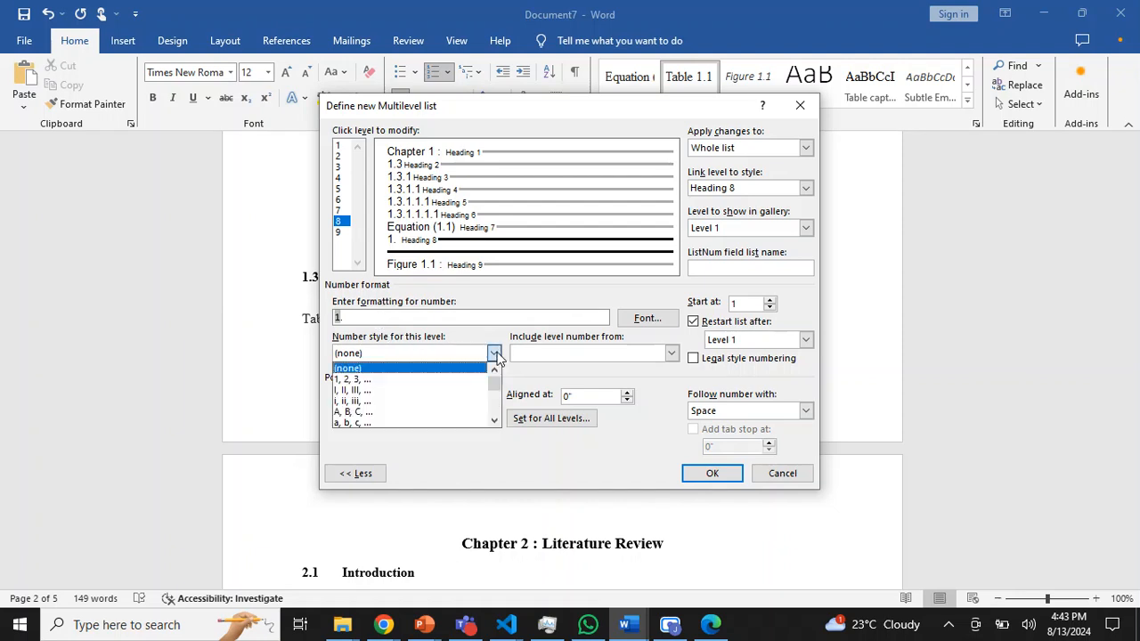
click(447, 380)
click(396, 318)
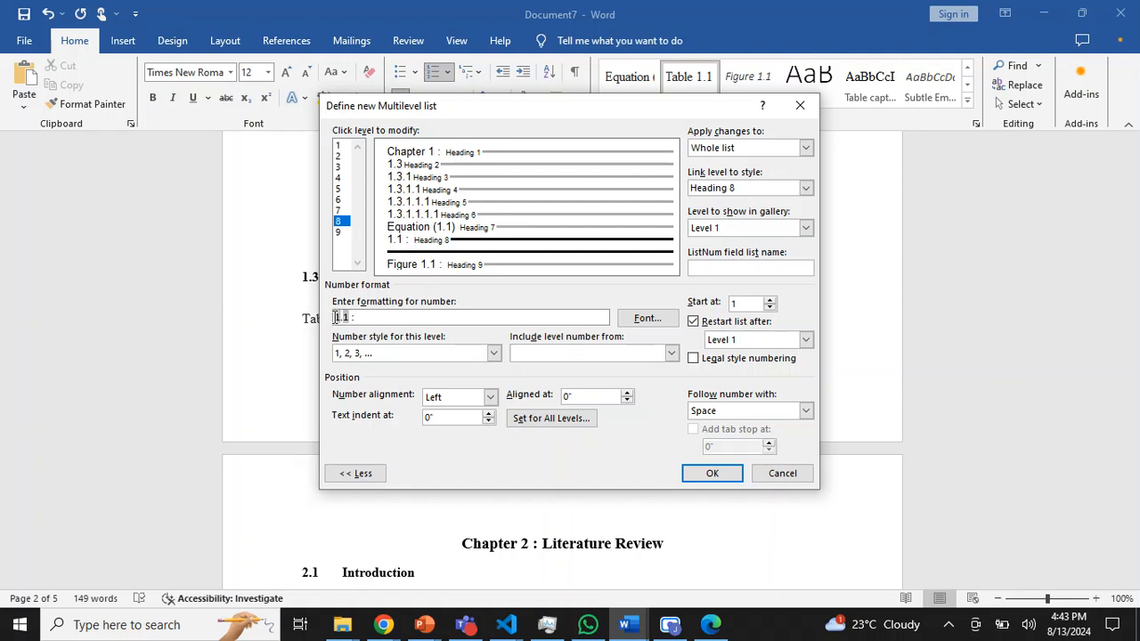
text(Table)
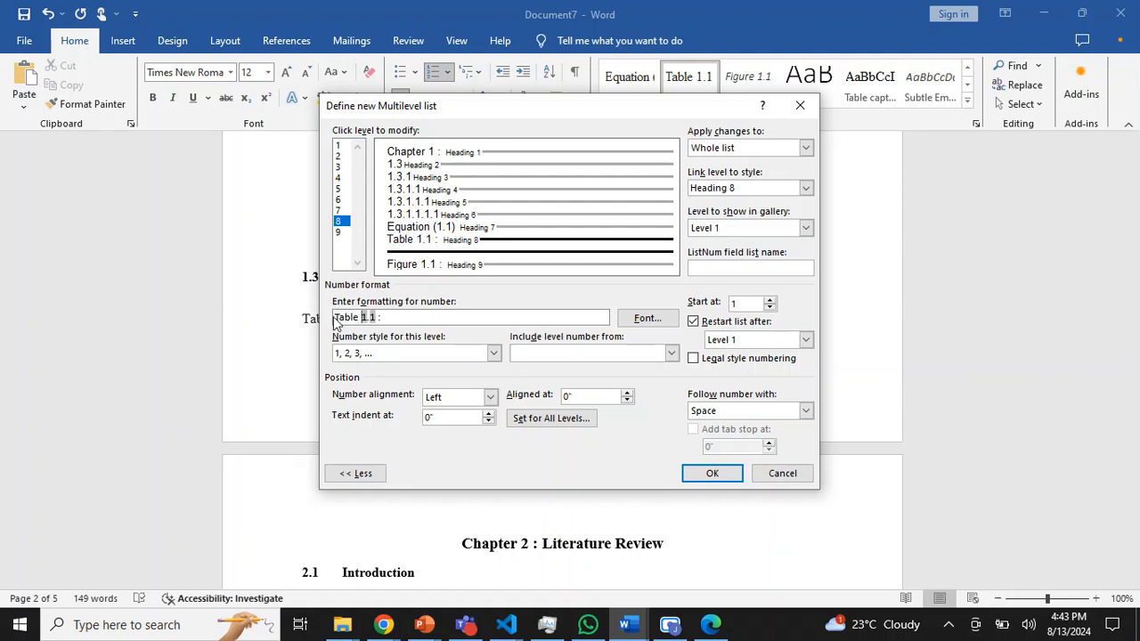
- Accept 0" number position, text position and additional indent for all levels, and apply the multilevel list
click(570, 425)
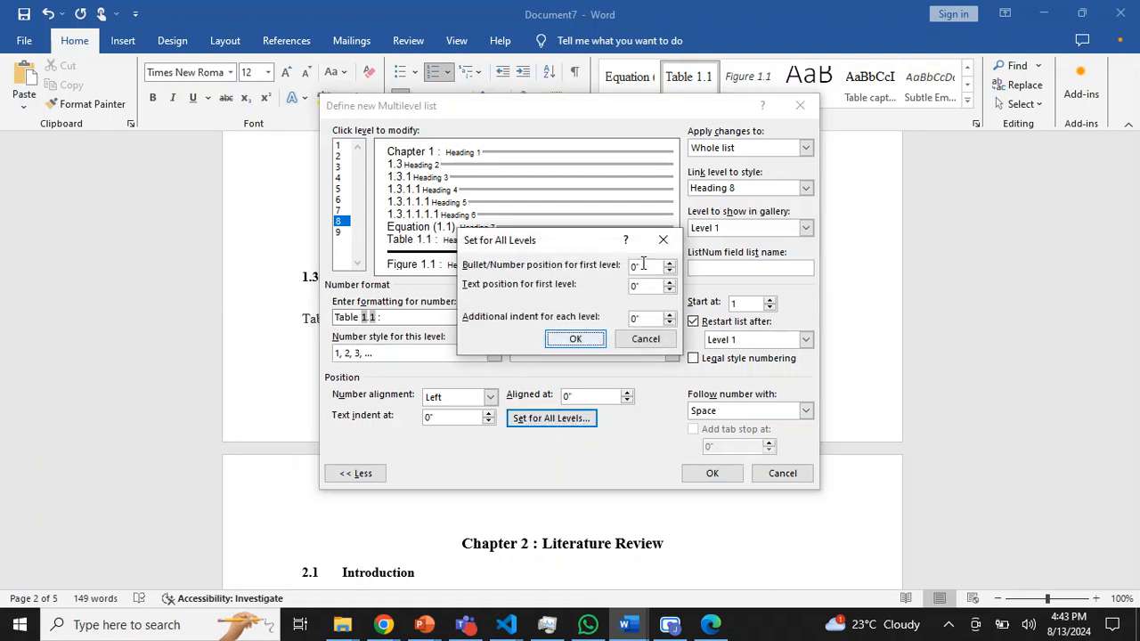
click(576, 340)
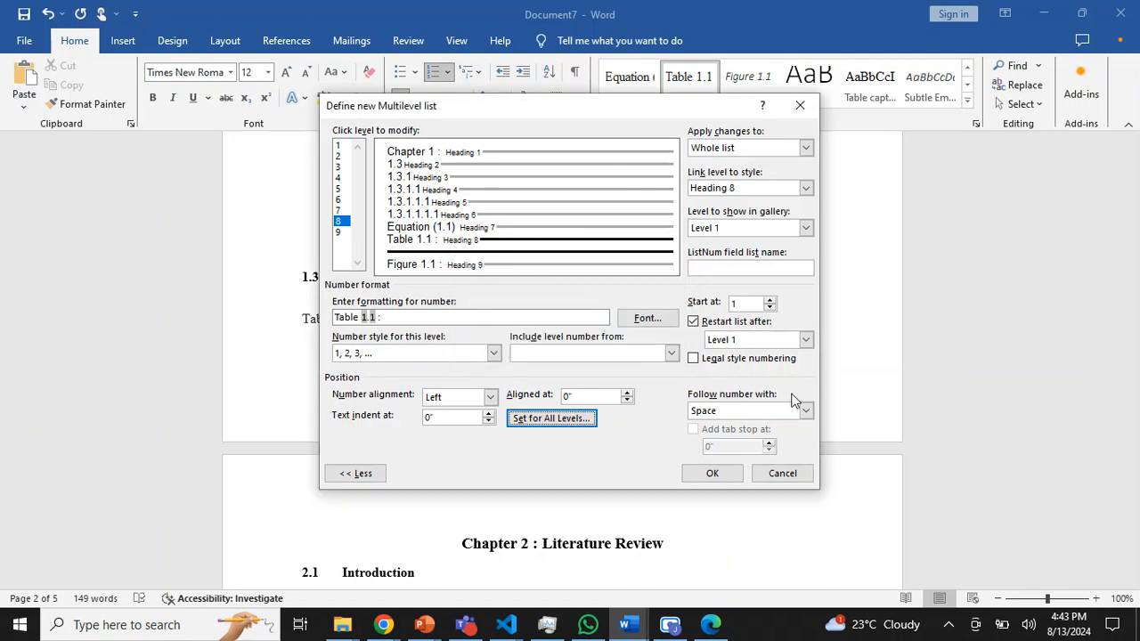
click(713, 473)
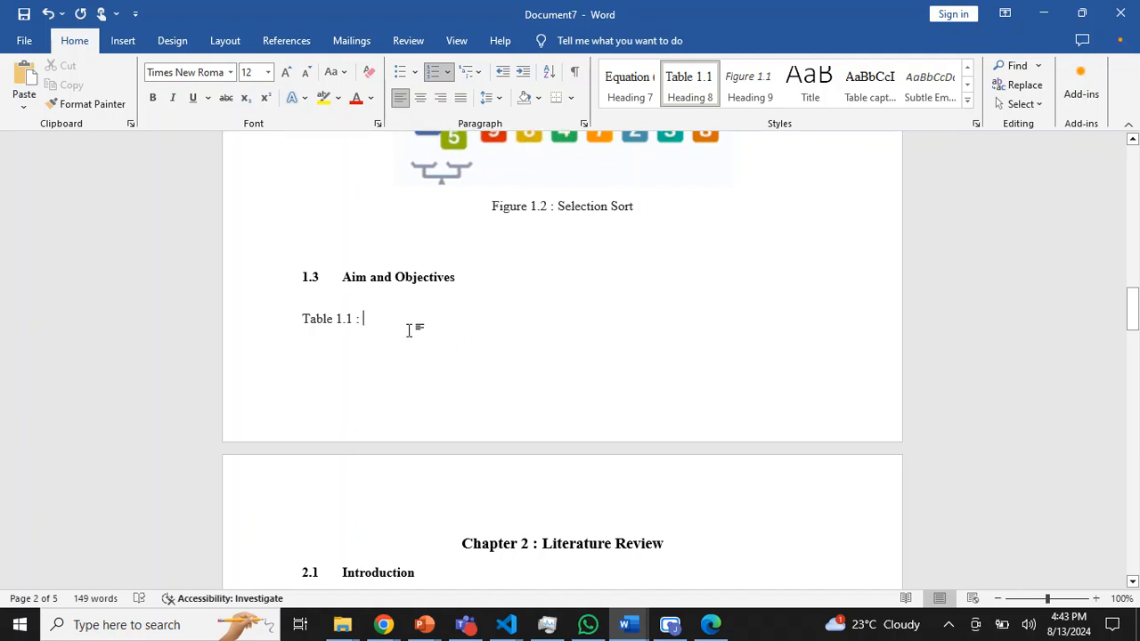
- Enter "Pos Tagging" as the caption text of Table 1.1 and begin a new line below it
text(P)
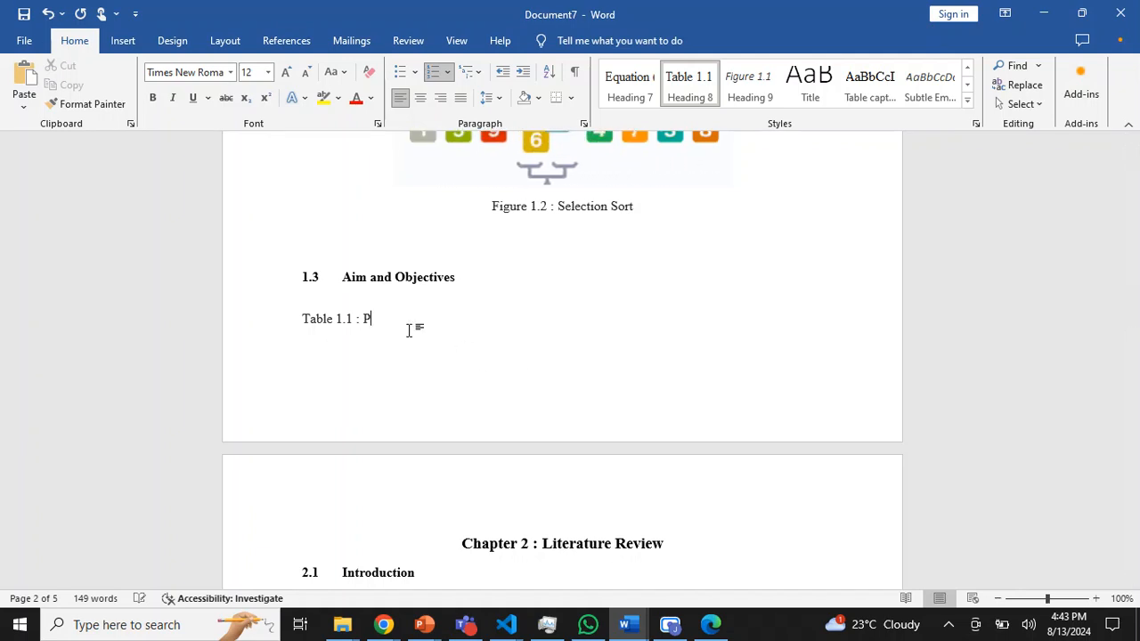
text(os Tagg)
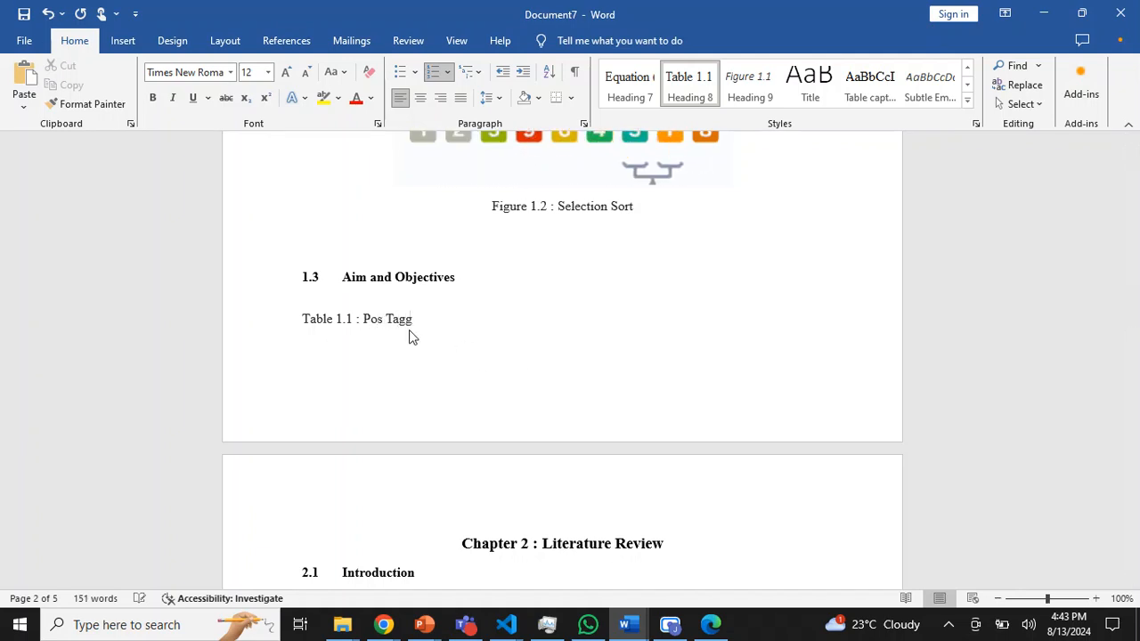
text(ing)
key(Return)
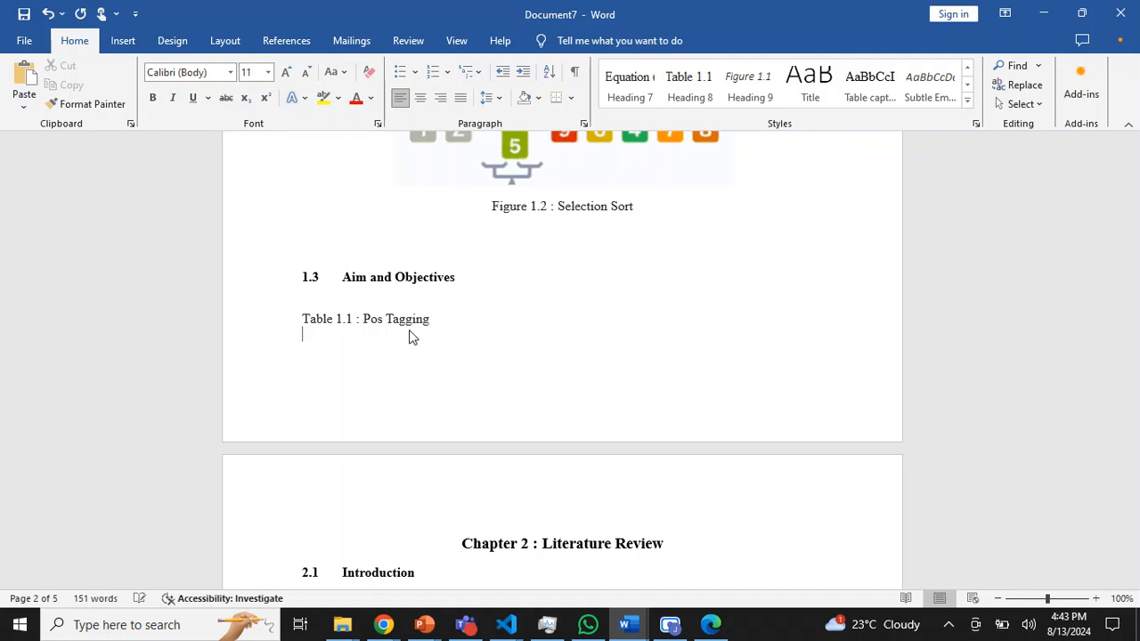
- Insert a table with six columns and three rows below the Pos Tagging caption
click(123, 40)
click(142, 89)
click(217, 176)
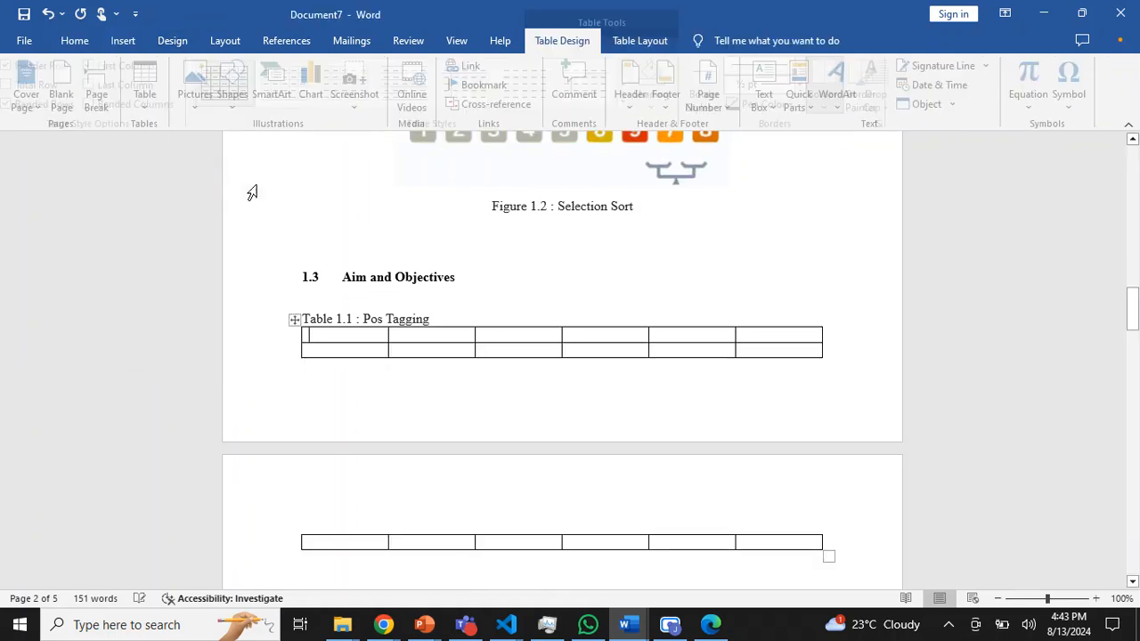
- Add blank lines below the Pos Tagging table and insert a second table with five columns and two rows
drag(1133, 294, 1136, 322)
click(758, 362)
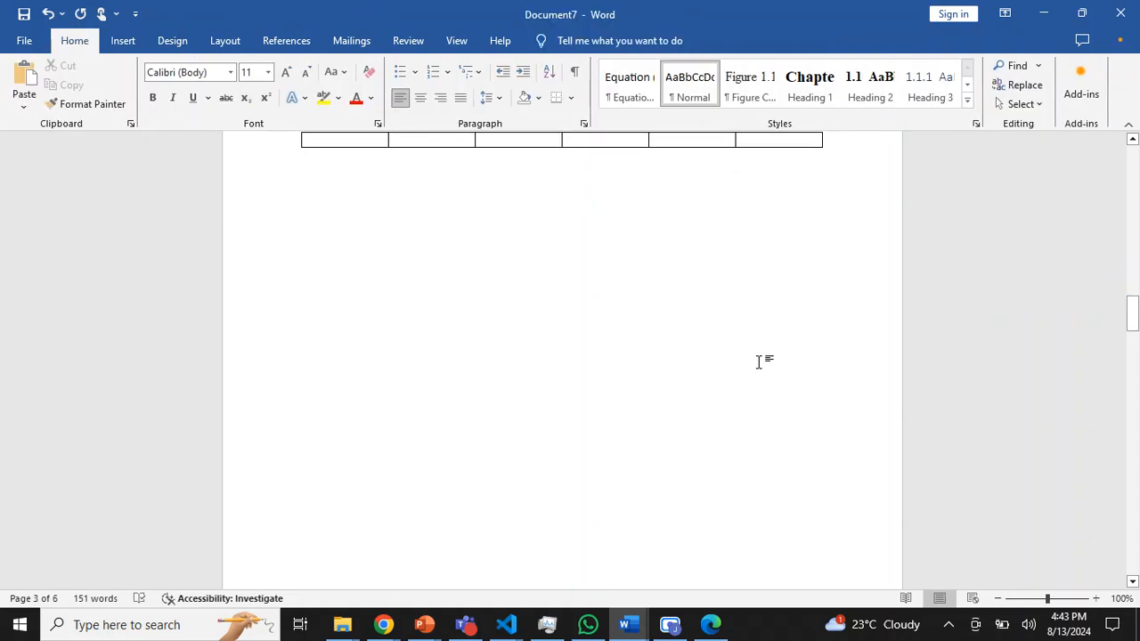
key(Return)
key(Return)
key(Return)
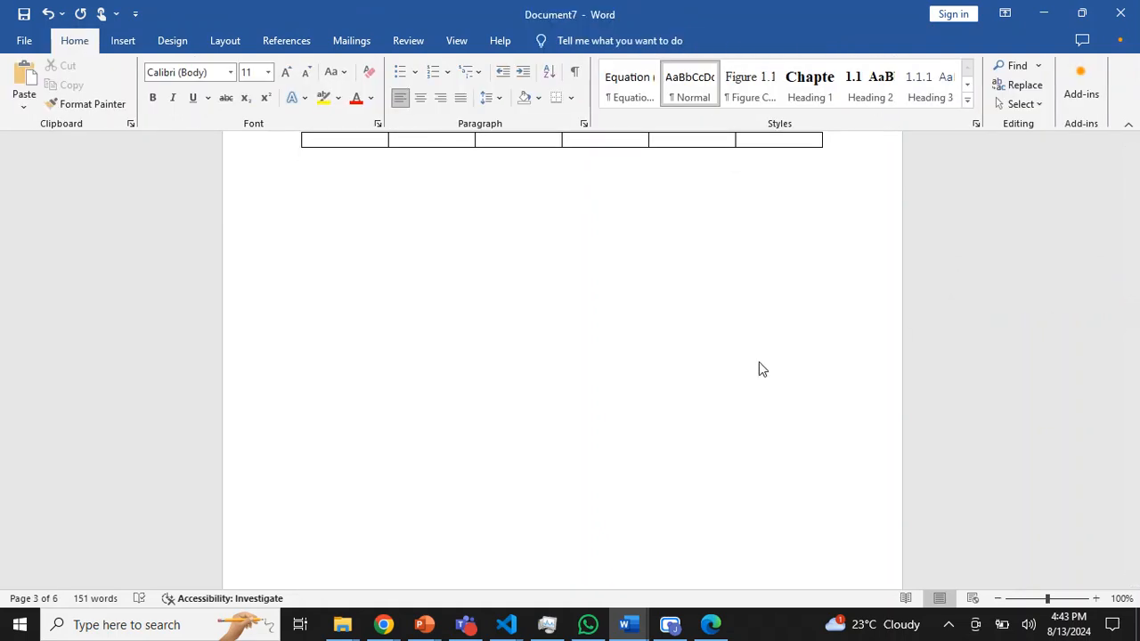
click(123, 42)
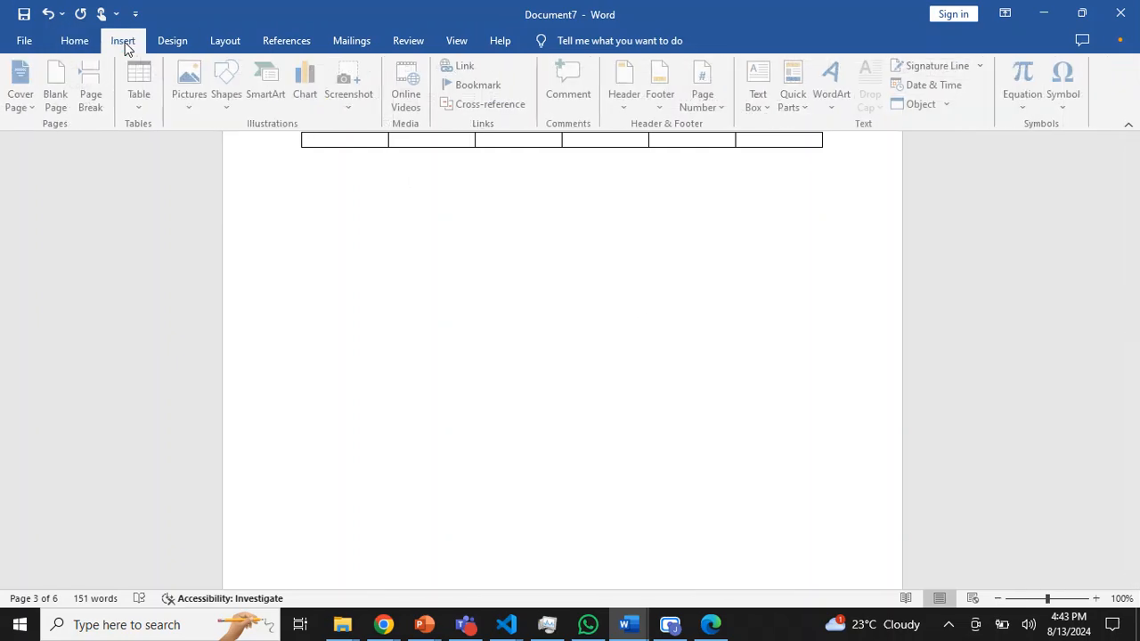
click(142, 89)
click(203, 163)
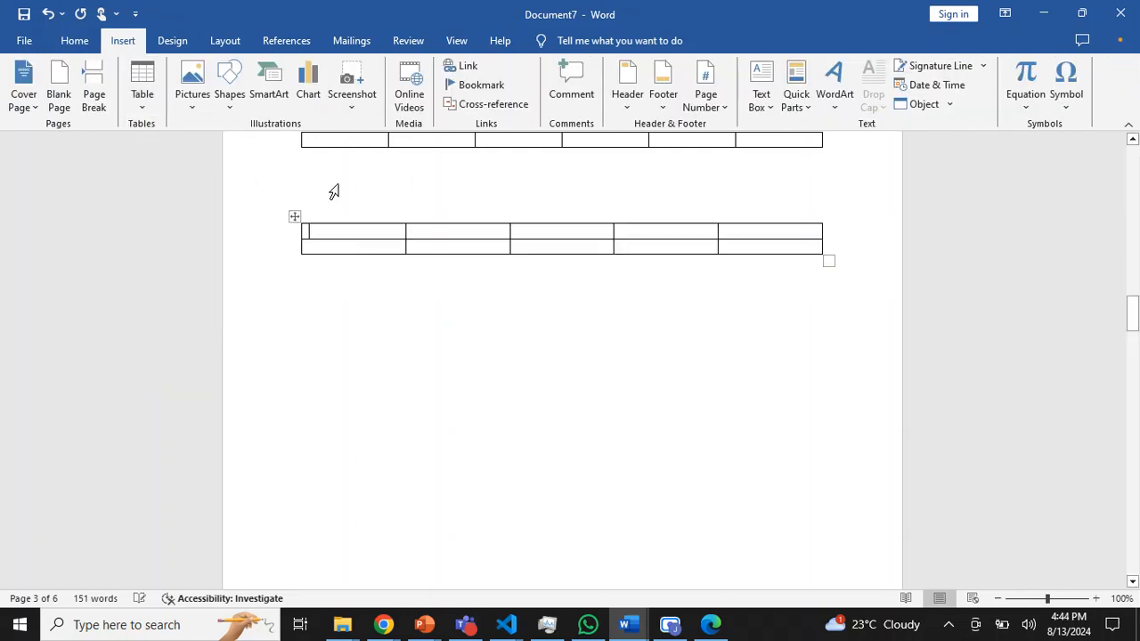
- Enter the caption "Sentence Table" above the five-column table and apply the Heading 8 style to it
click(354, 201)
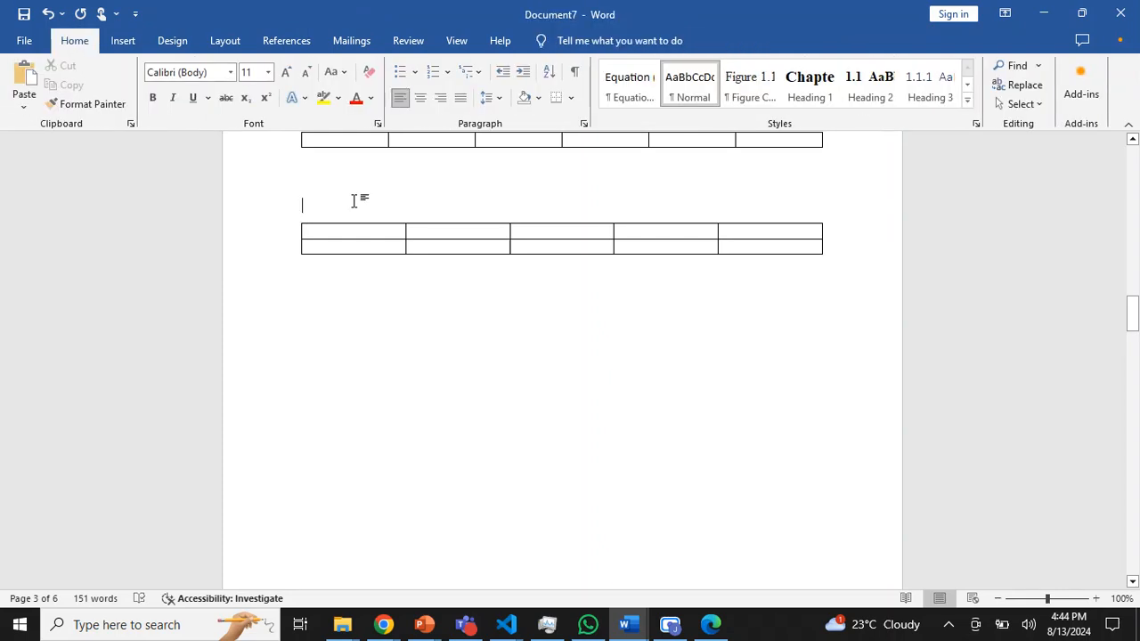
text(s)
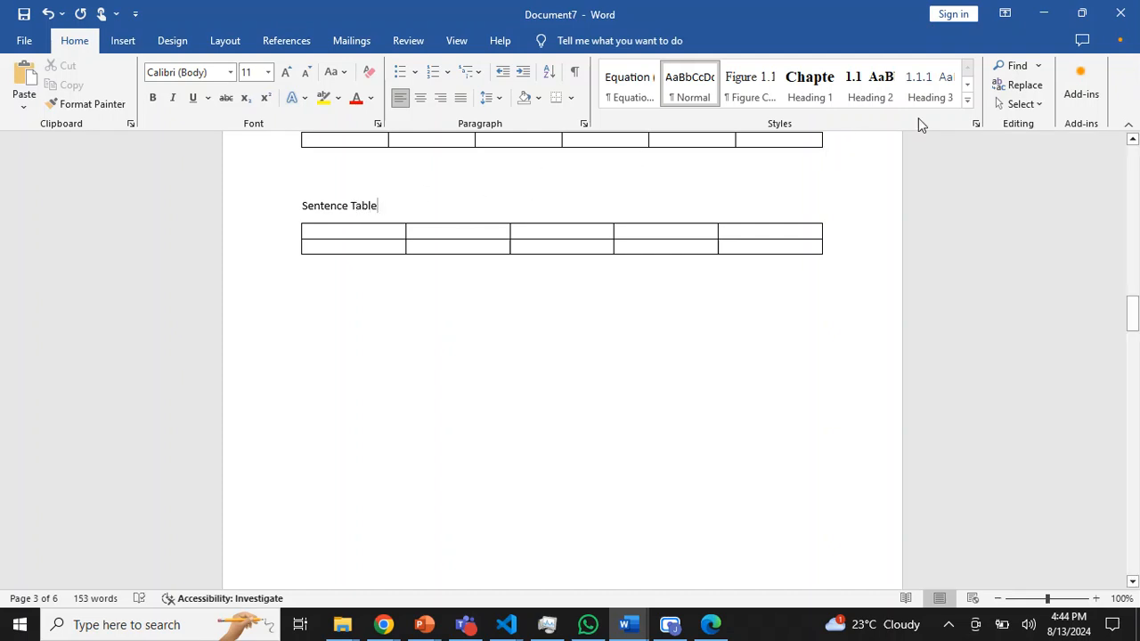
click(967, 99)
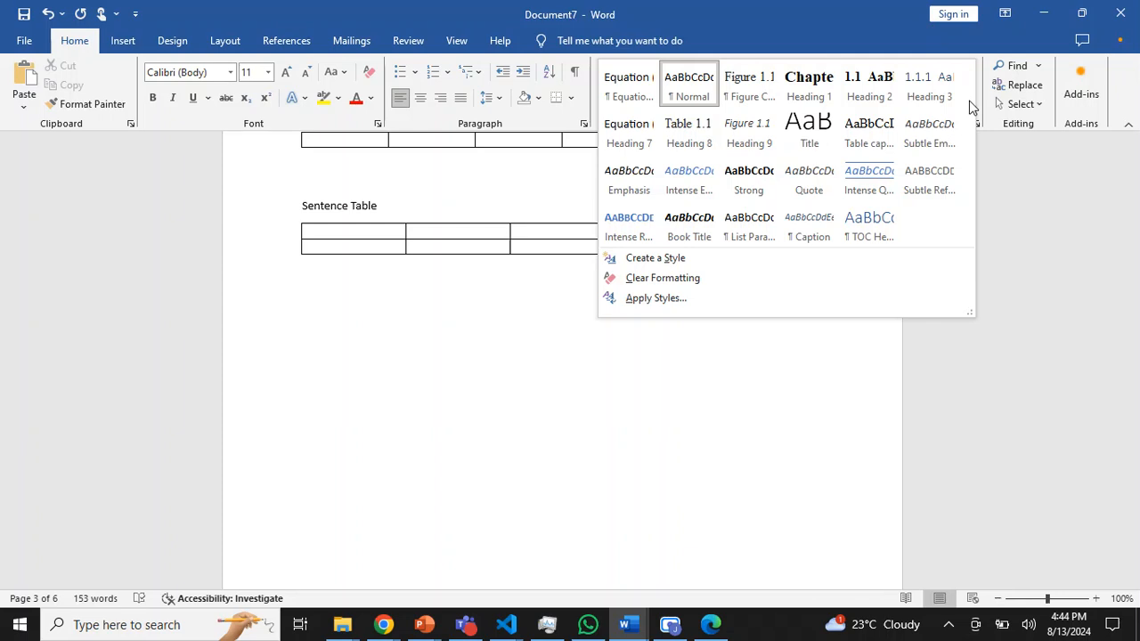
click(701, 143)
- Examine the numbering of the Results table's caption in Chapter 4
drag(1138, 303, 1134, 521)
click(814, 511)
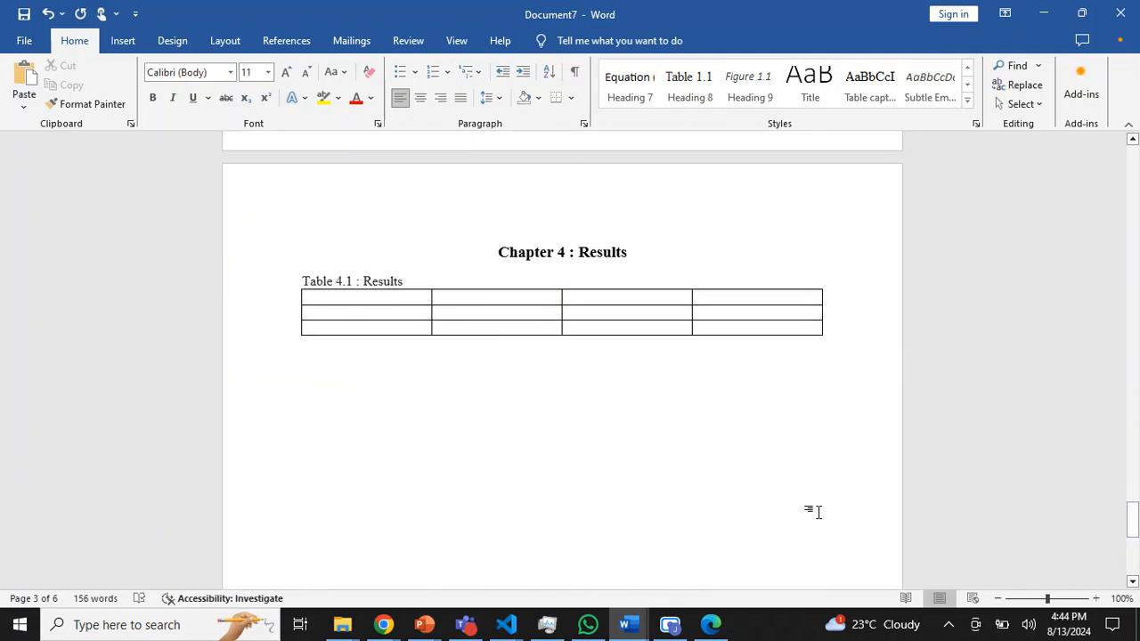
click(416, 271)
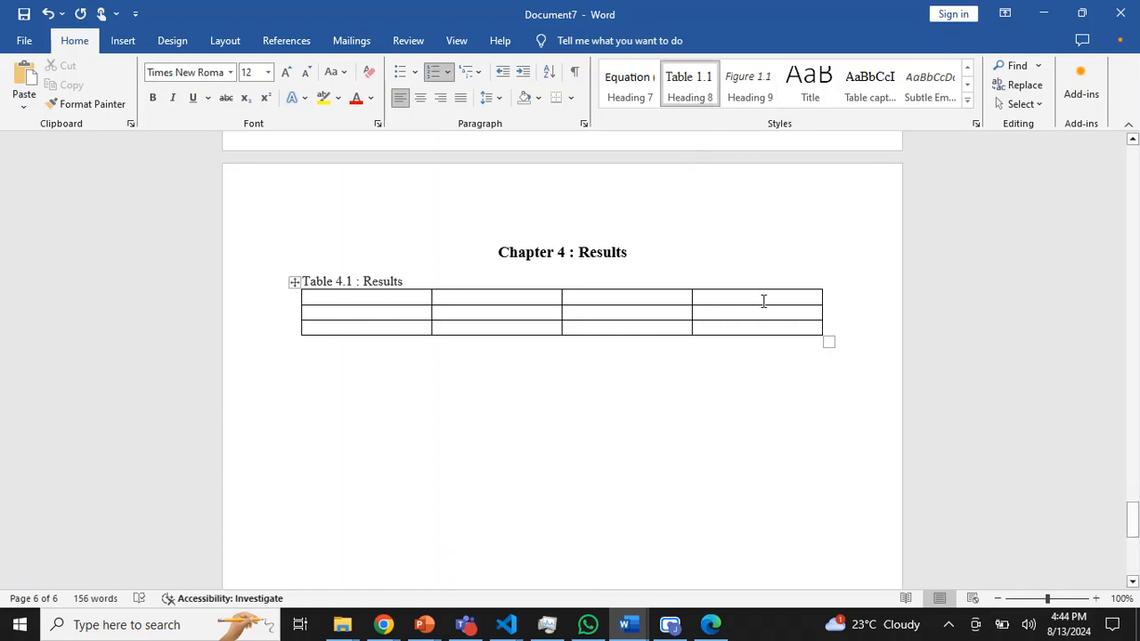
- Add the line "Summary, Conclusion and Recommendation" below the Results table and apply the Heading 1 style to it
click(696, 399)
key(Return)
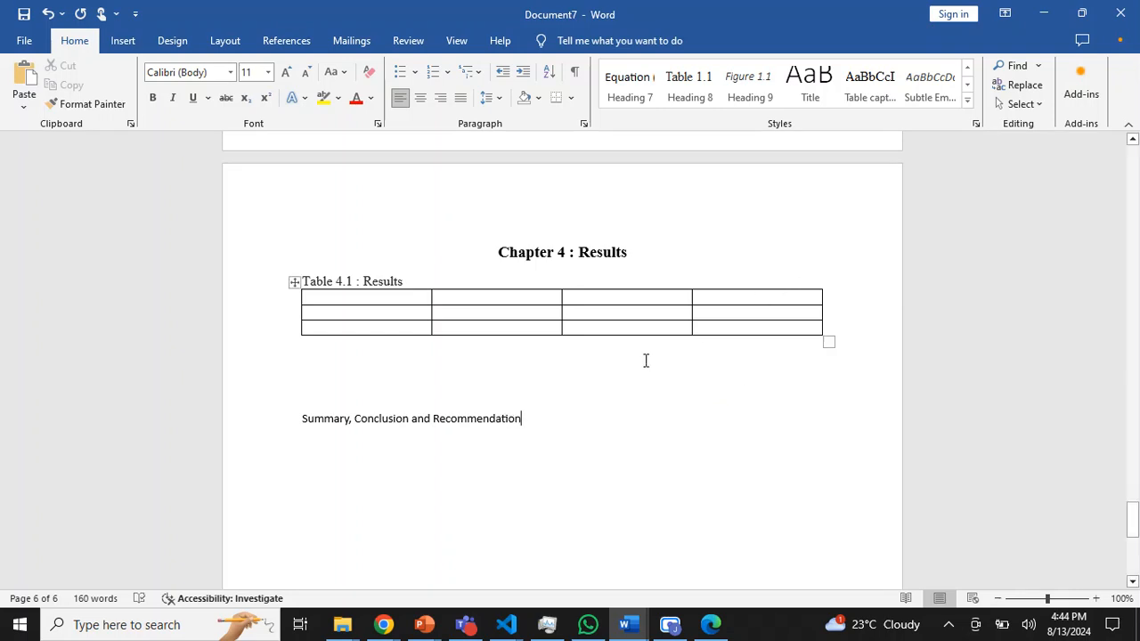
click(967, 99)
click(809, 88)
scroll(642, 346, down, 10)
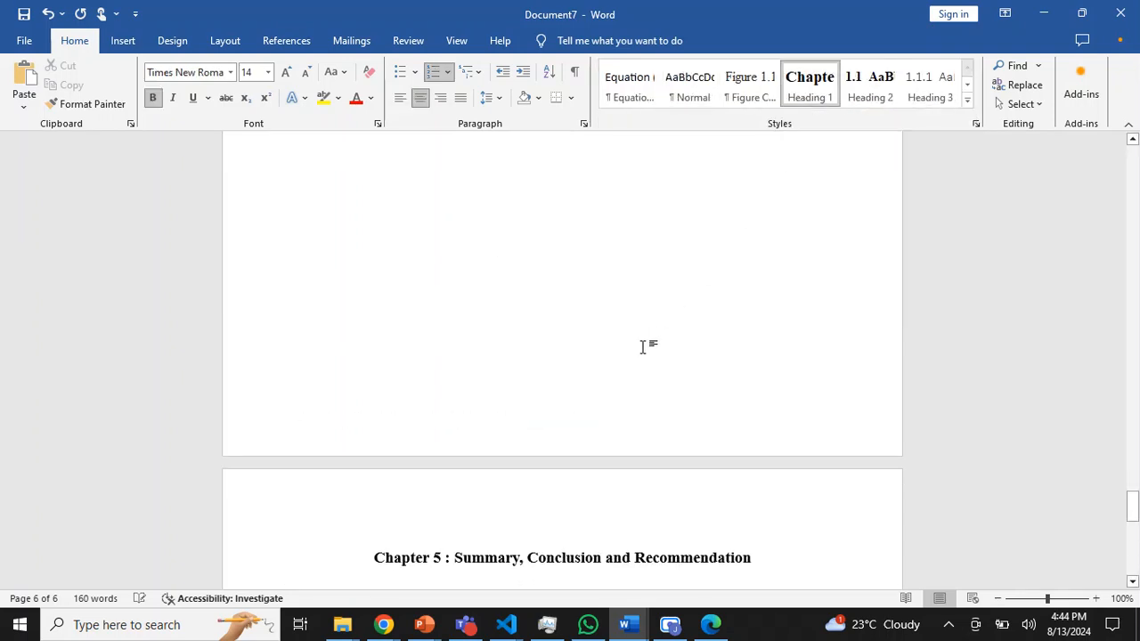
- Insert a table with four columns and three rows below the Summary, Conclusion and Recommendation chapter heading
key(Return)
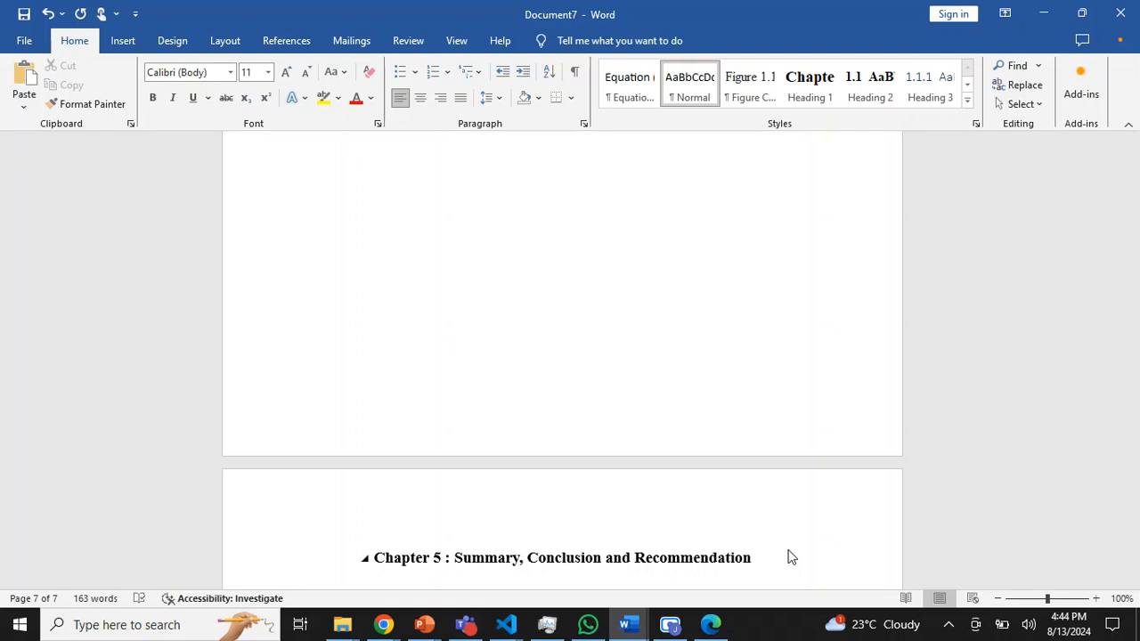
scroll(720, 513, down, 1)
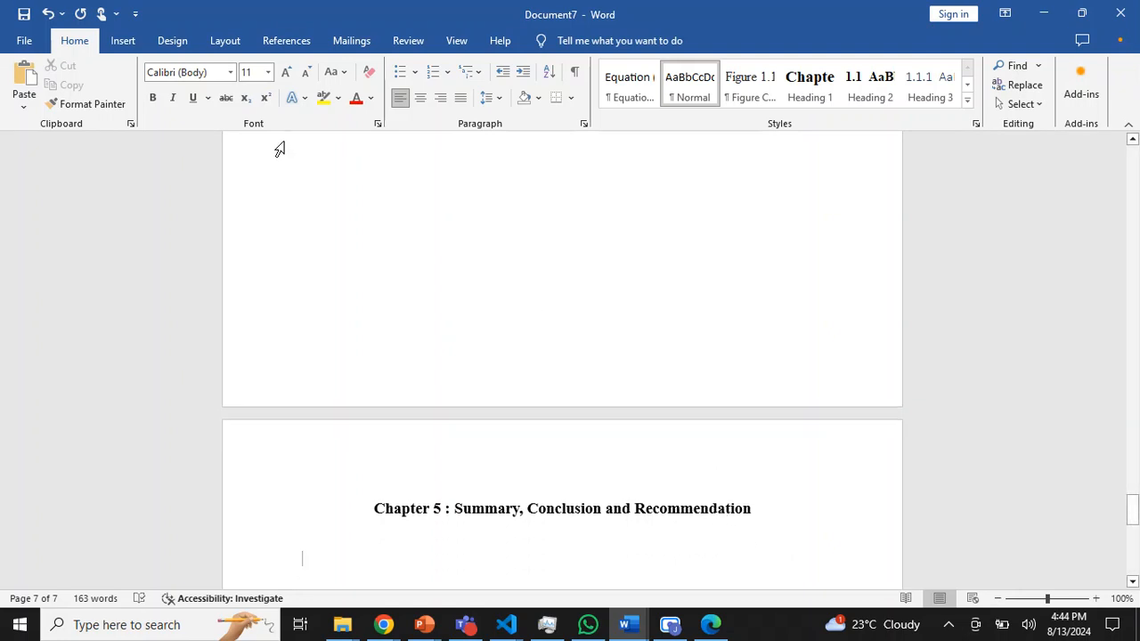
click(123, 40)
click(142, 89)
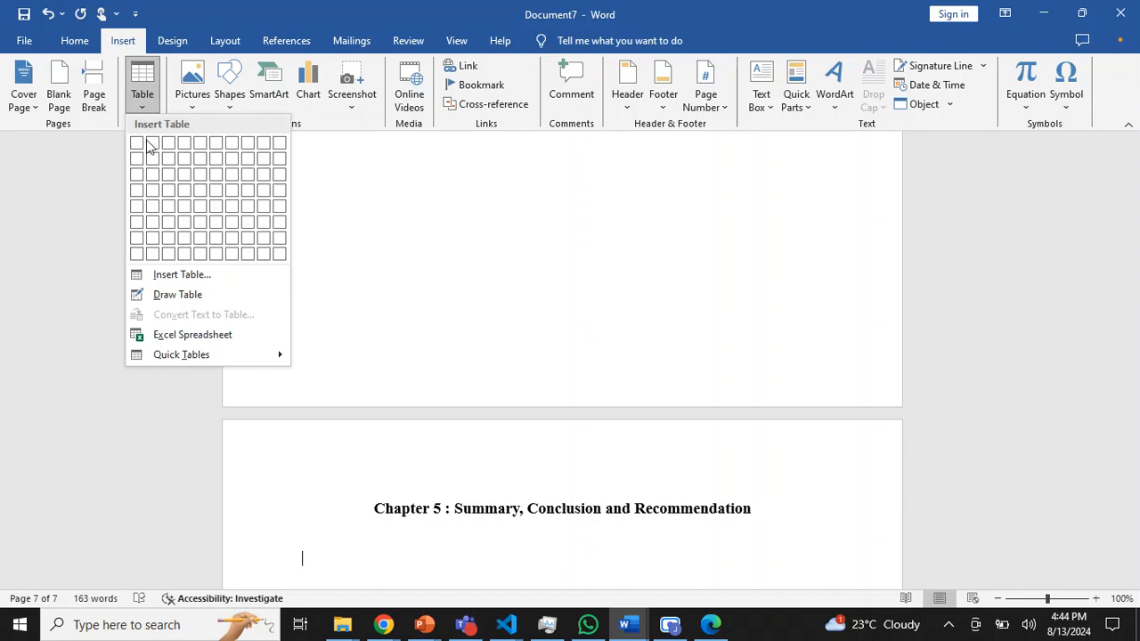
click(184, 173)
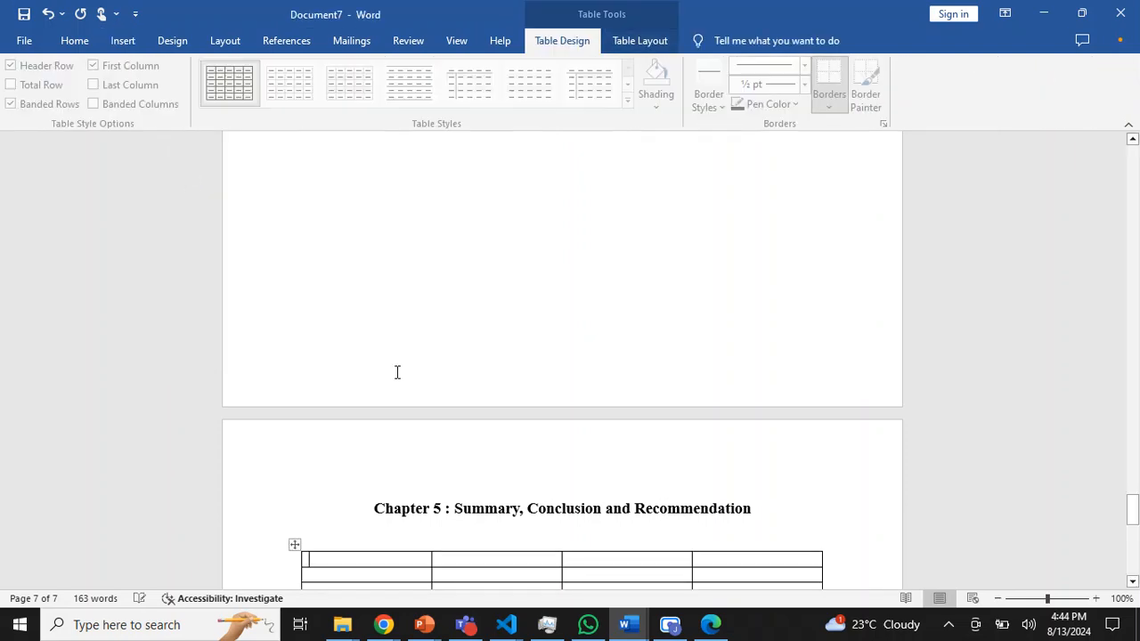
- Enter the caption "Conclusion" between the Chapter 5 heading and its table and apply the Heading 8 style to it
click(353, 516)
click(804, 520)
key(Return)
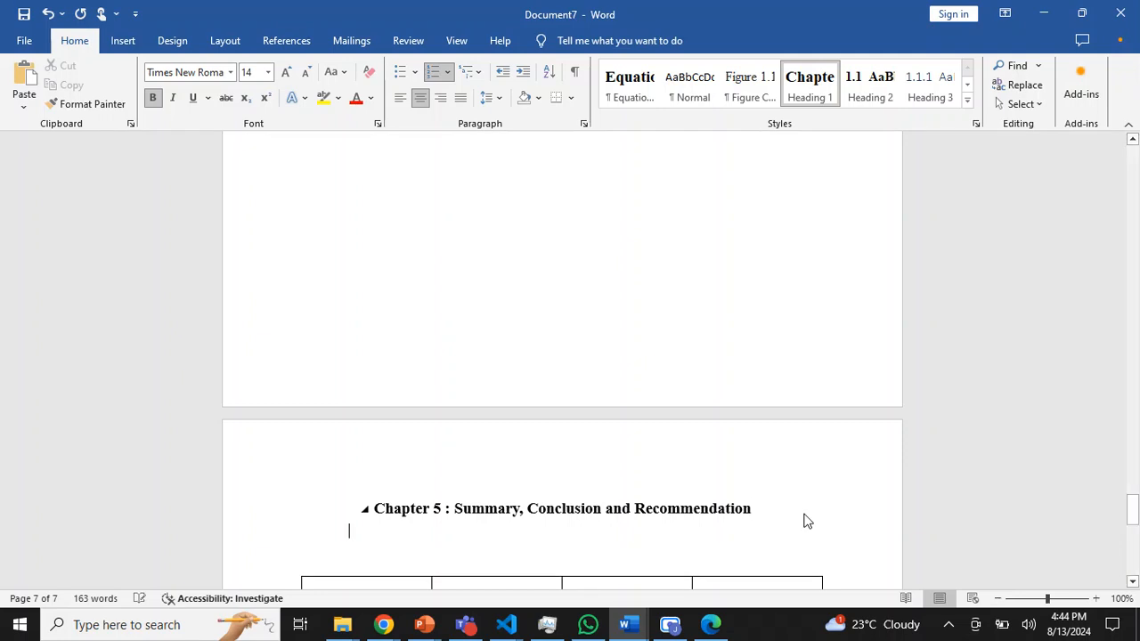
key(Return)
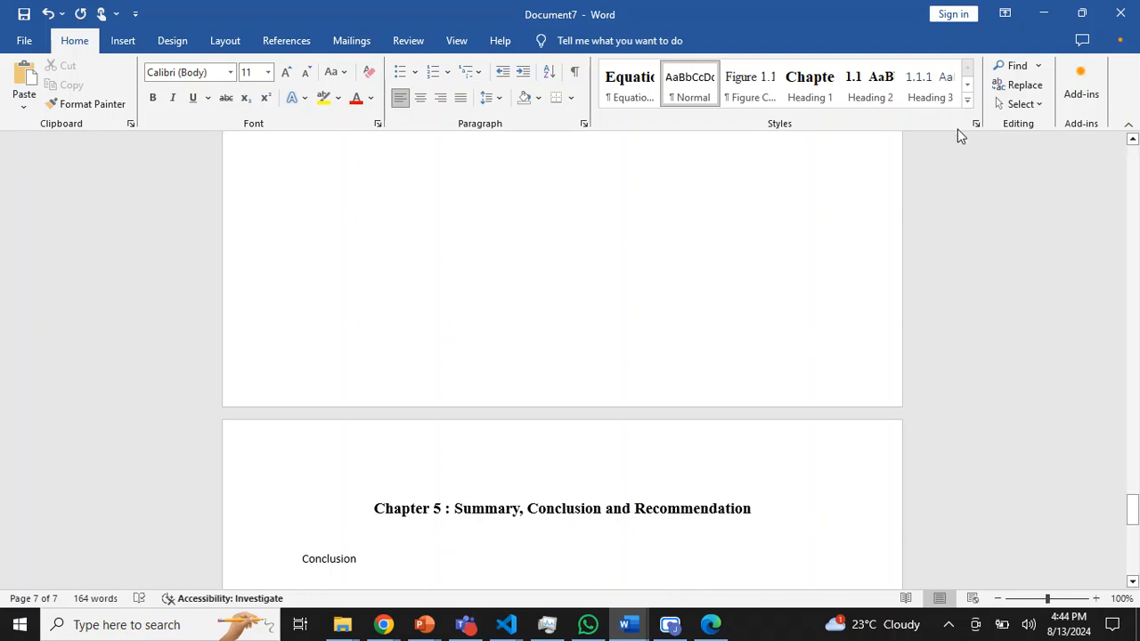
click(967, 100)
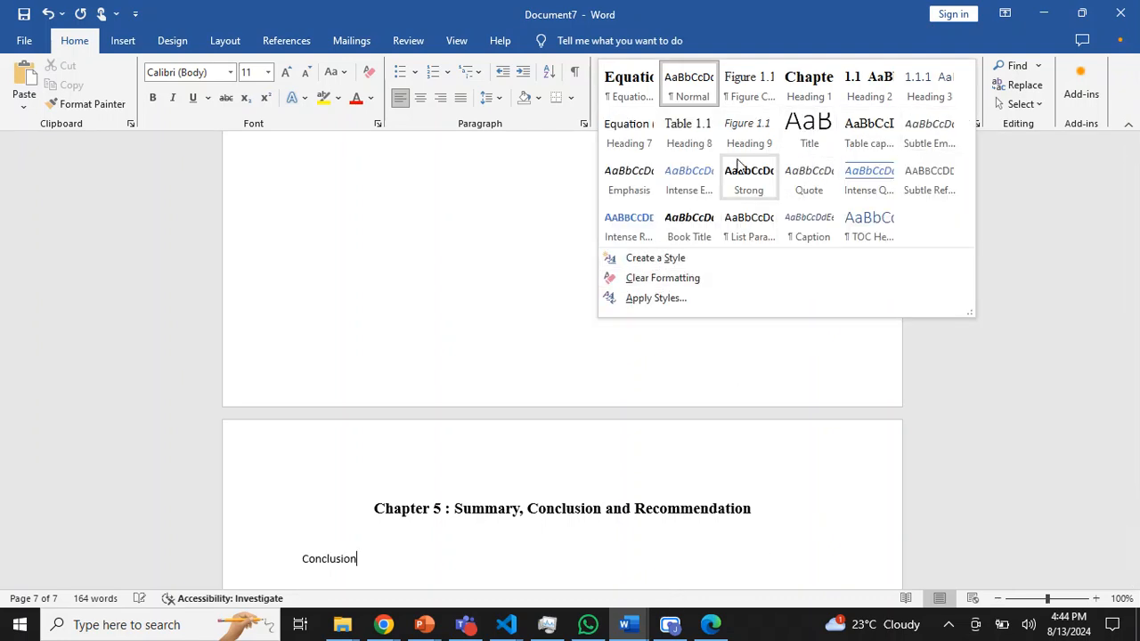
click(688, 138)
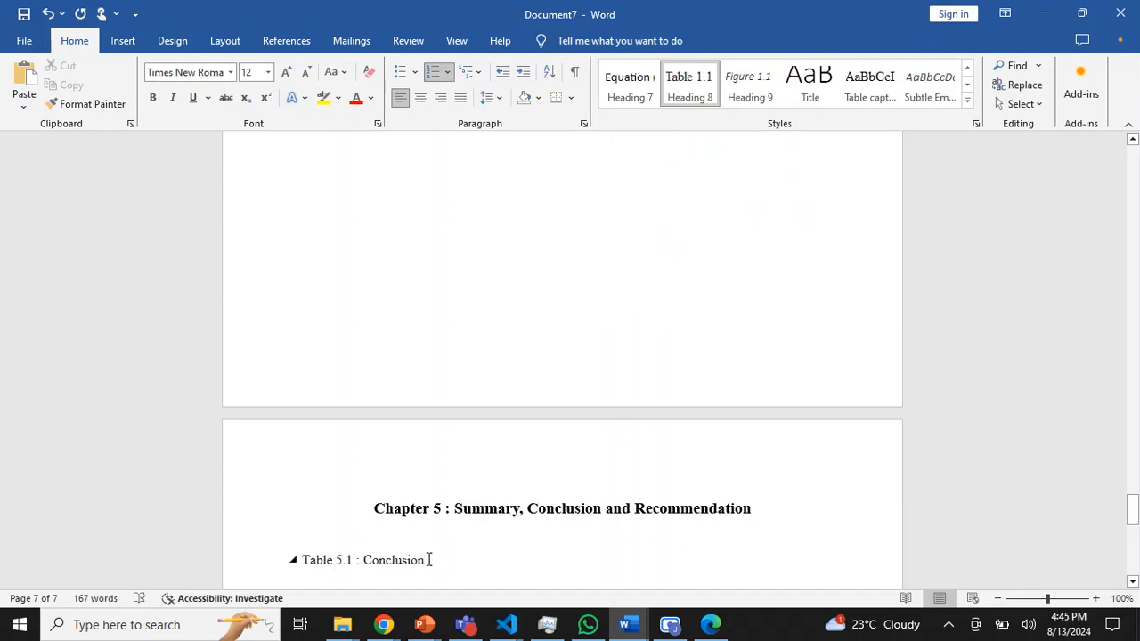
- Place the cursor below the empty table caption in Chapter 3 and modify the Heading 7 style to left alignment
drag(1126, 505, 1132, 412)
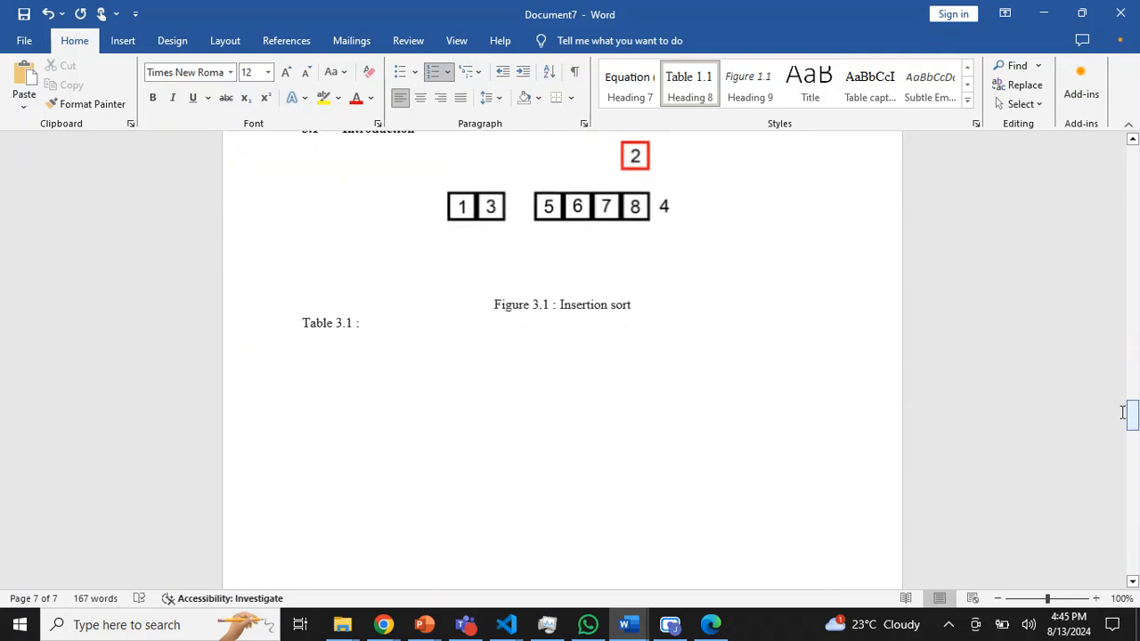
click(619, 472)
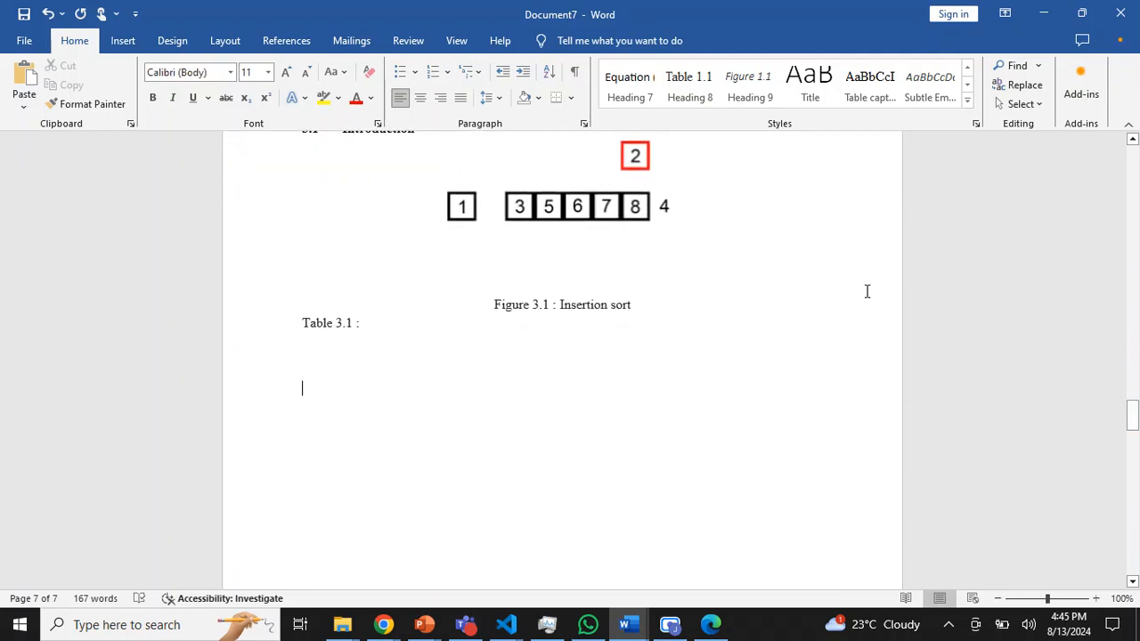
right_click(640, 94)
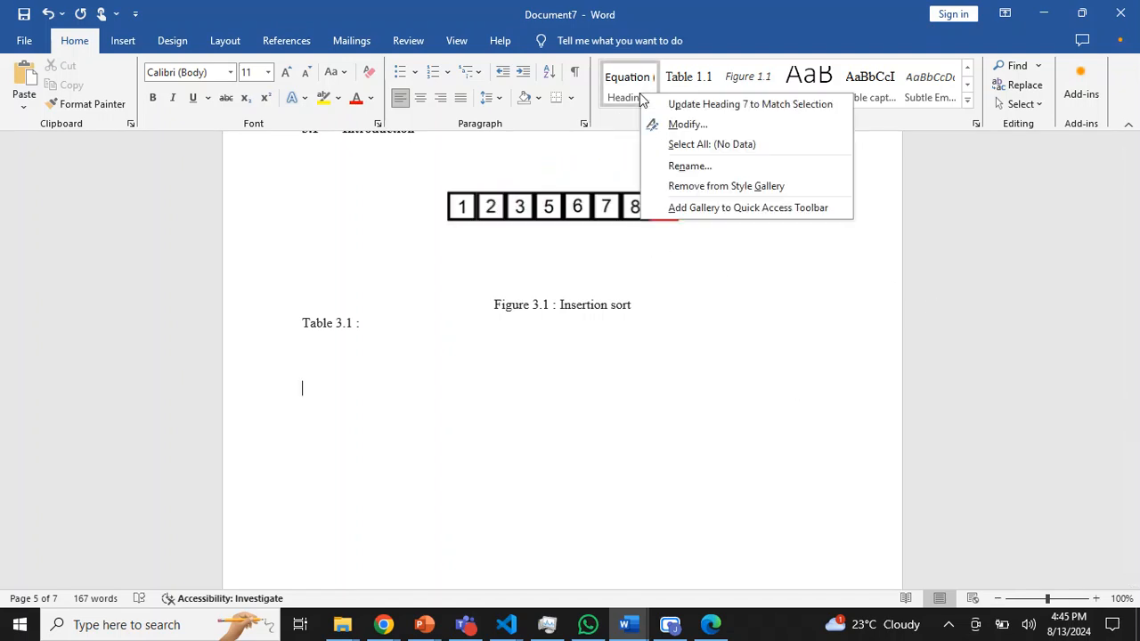
click(687, 125)
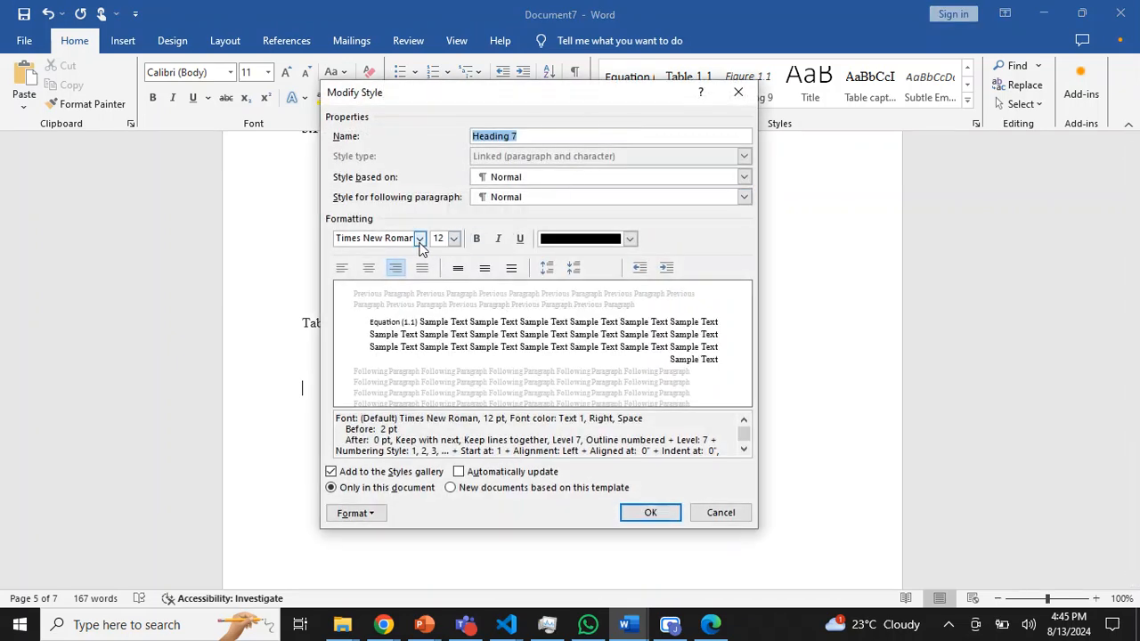
click(395, 278)
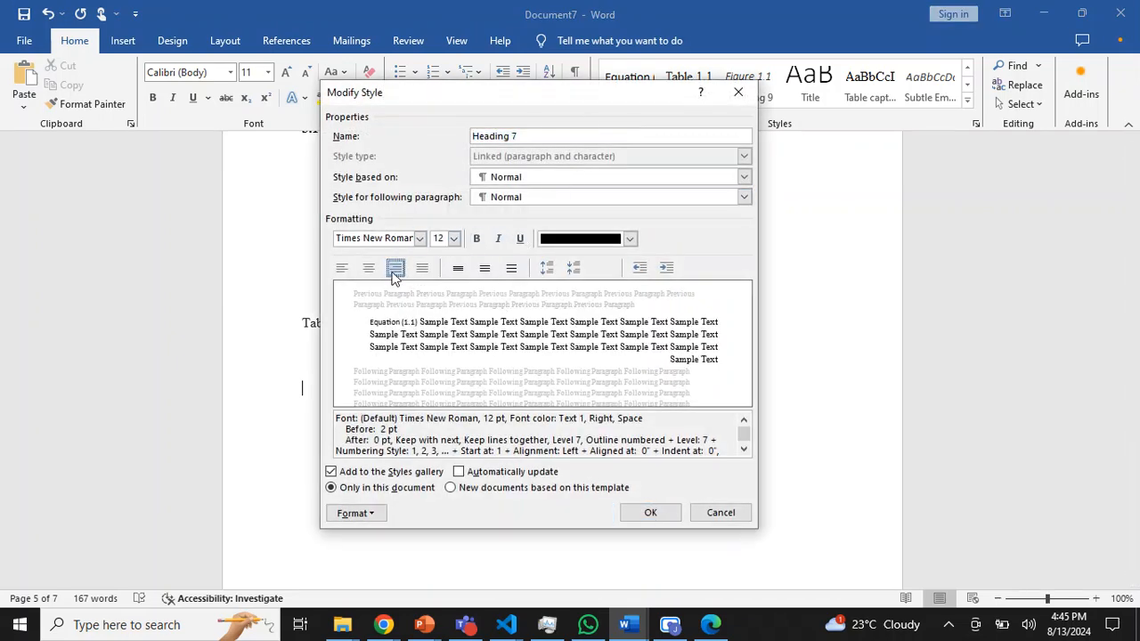
click(396, 270)
click(396, 270)
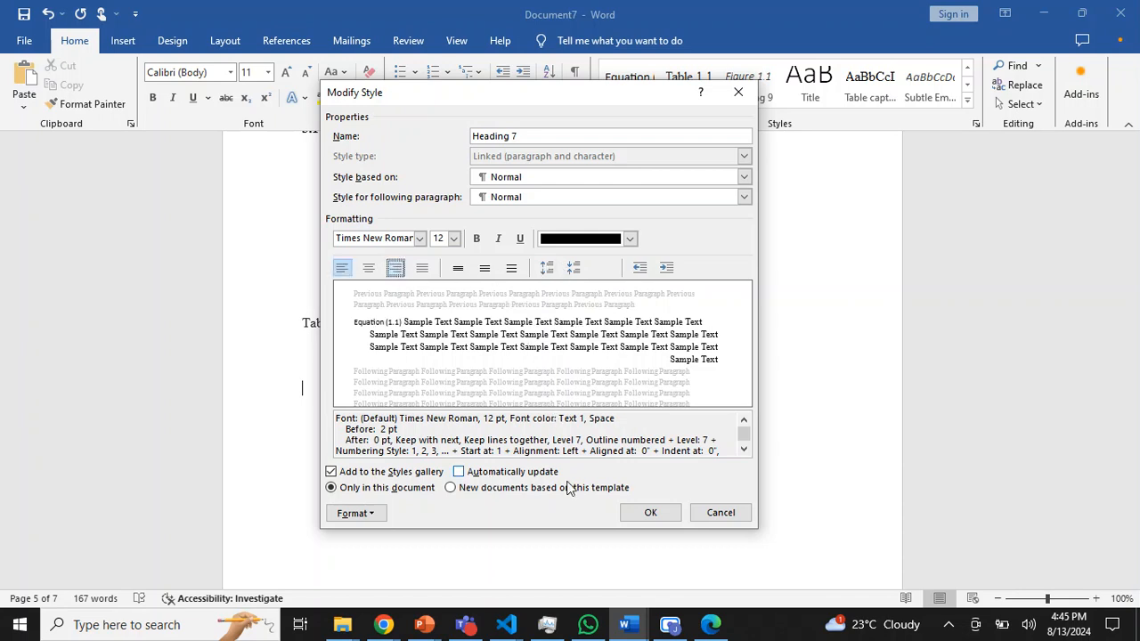
click(652, 514)
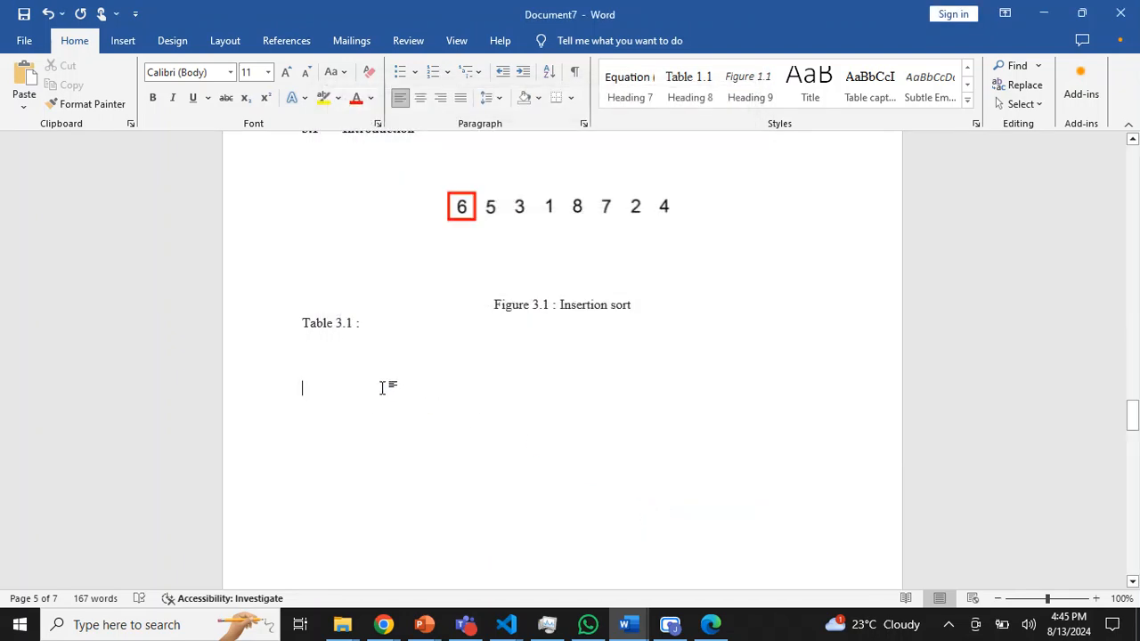
- Apply the document's chapter multilevel list to the blank line and clear the level 7 number format in its definition
click(475, 72)
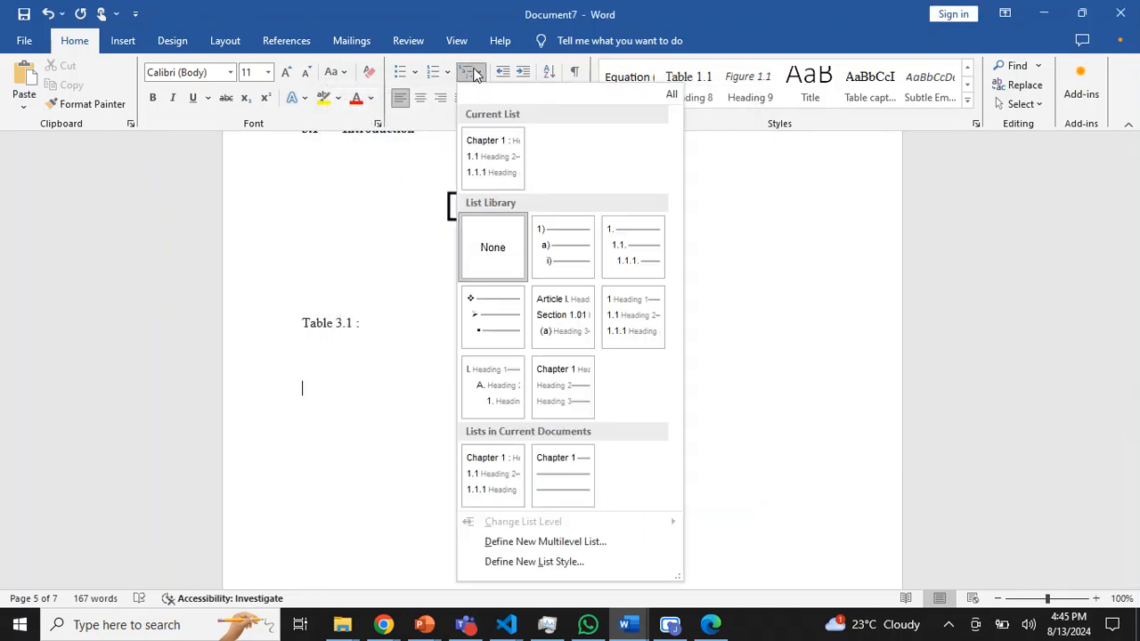
click(481, 481)
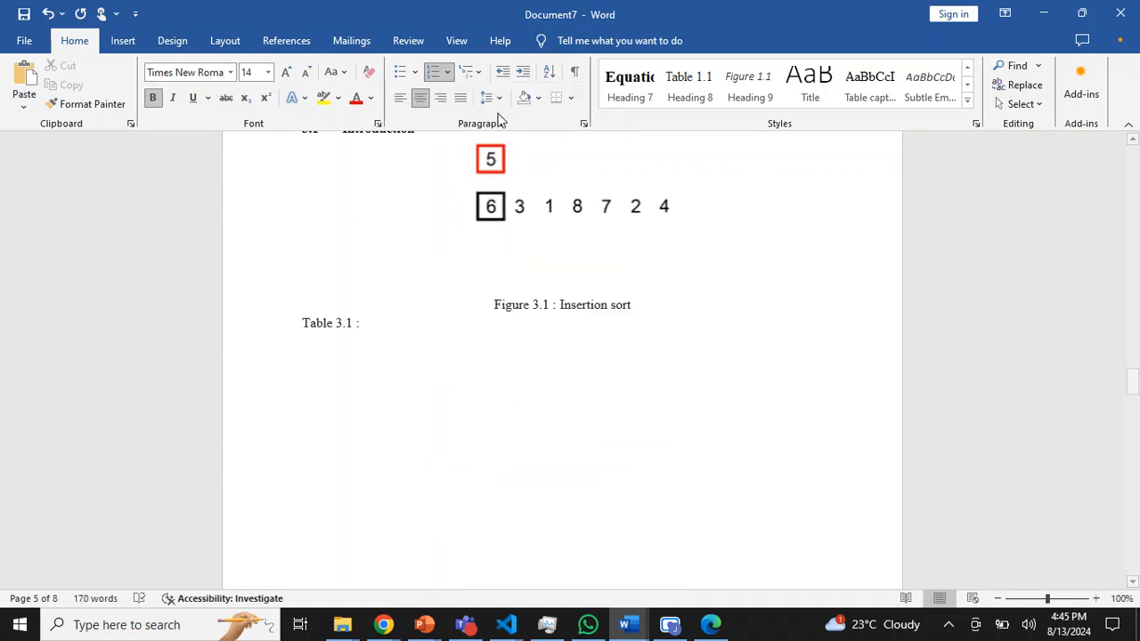
click(479, 72)
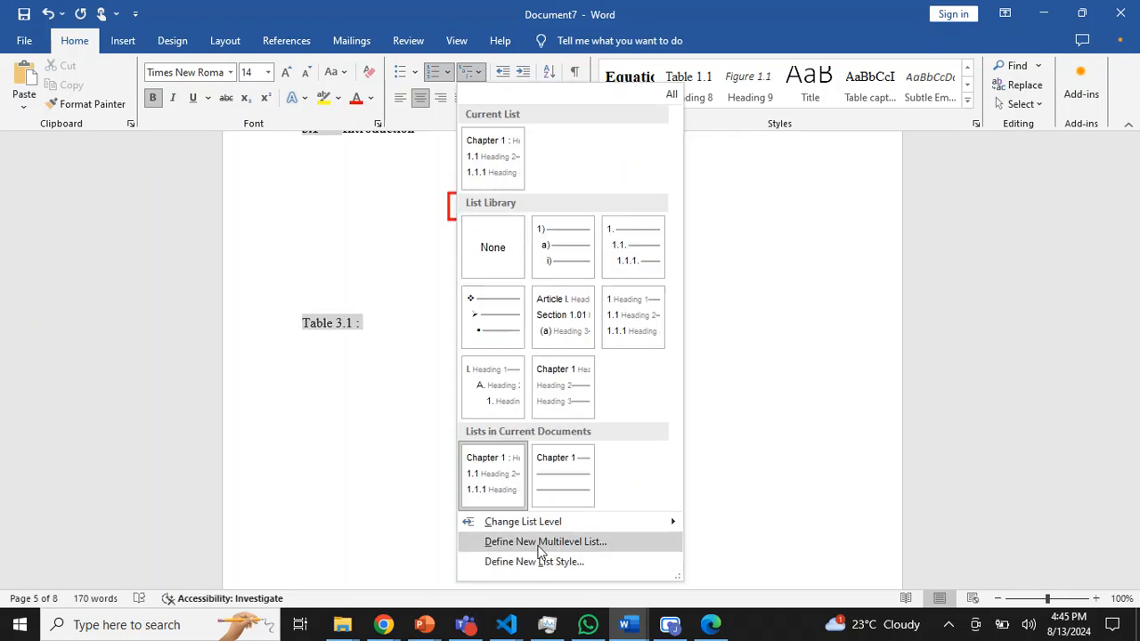
click(576, 543)
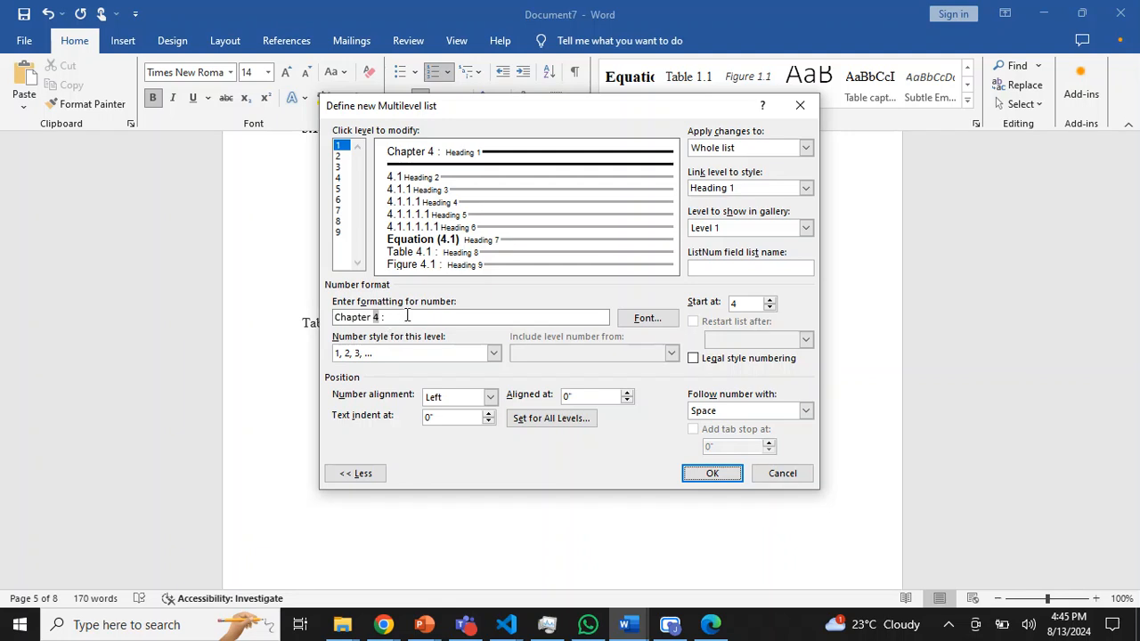
click(339, 210)
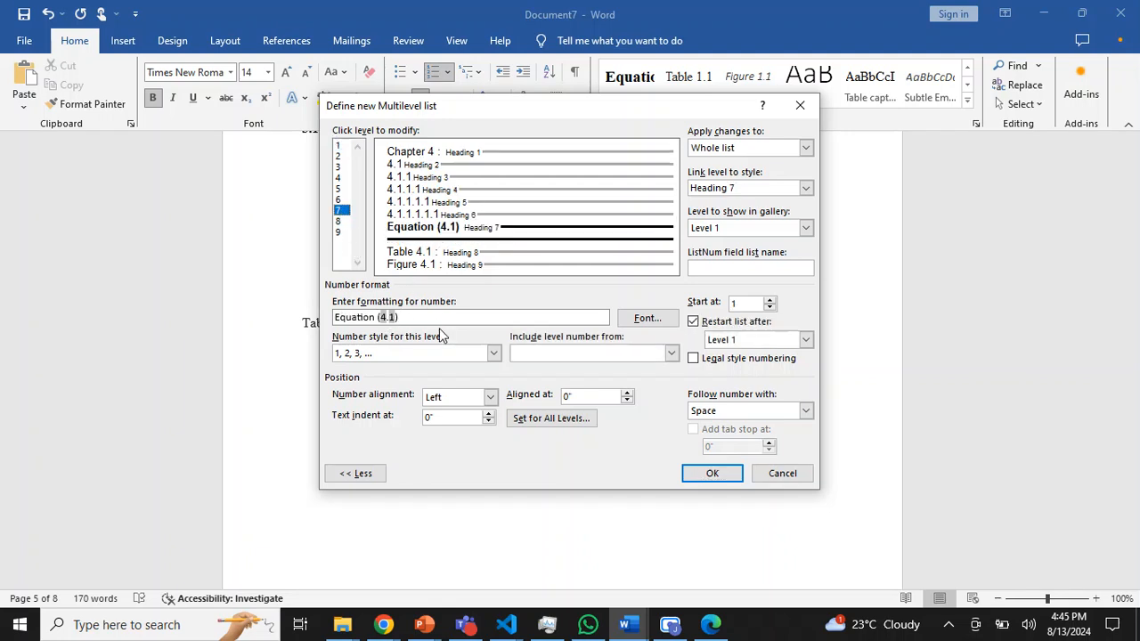
drag(430, 319, 265, 318)
key(BackSpace)
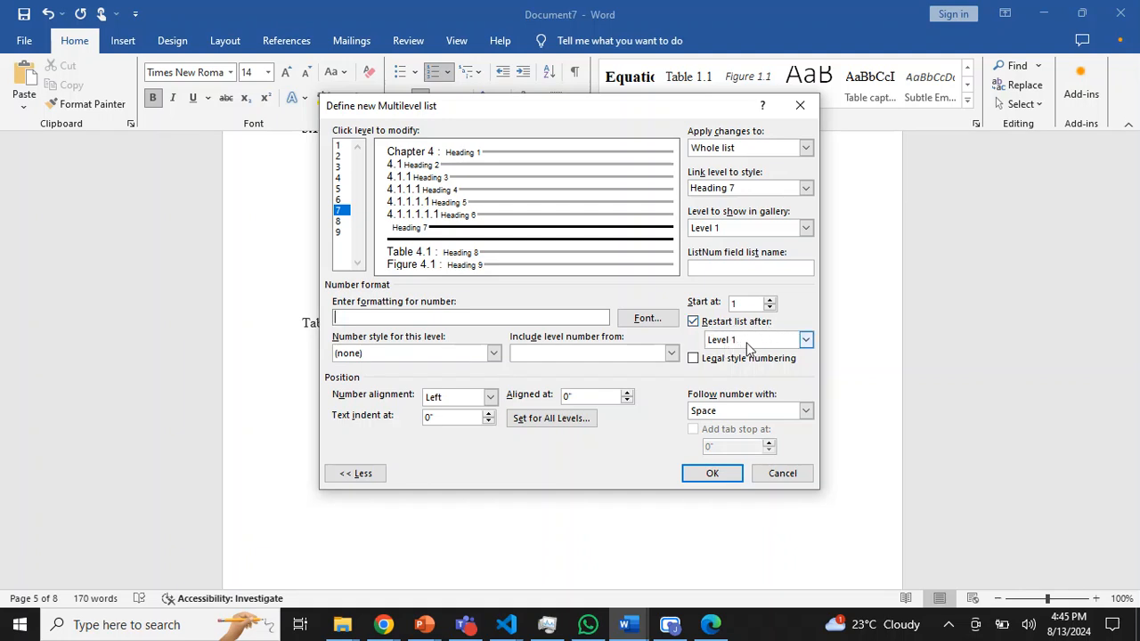
- Build the level 7 number format from the Level 1 number, a period, the 1, 2, 3 number style and a trailing colon
double_click(807, 342)
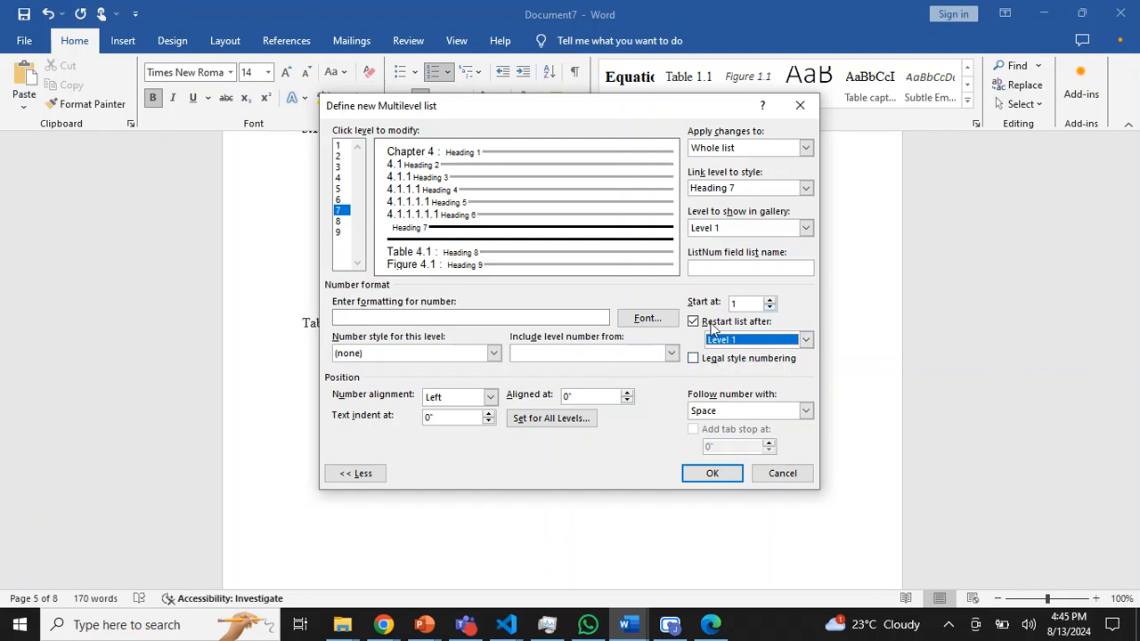
click(672, 354)
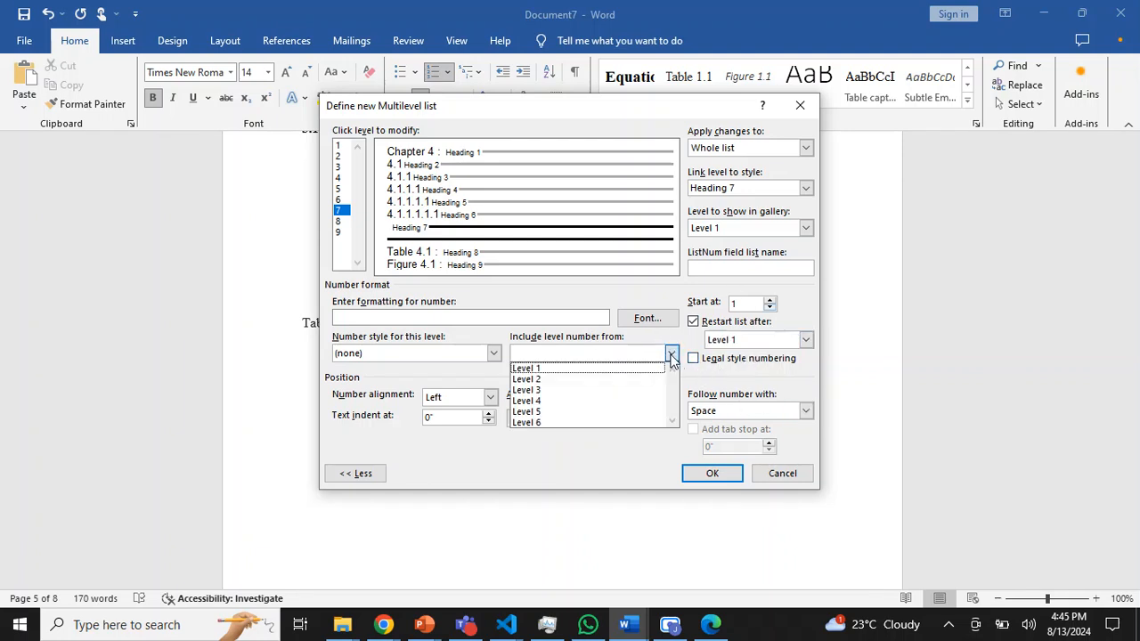
click(561, 370)
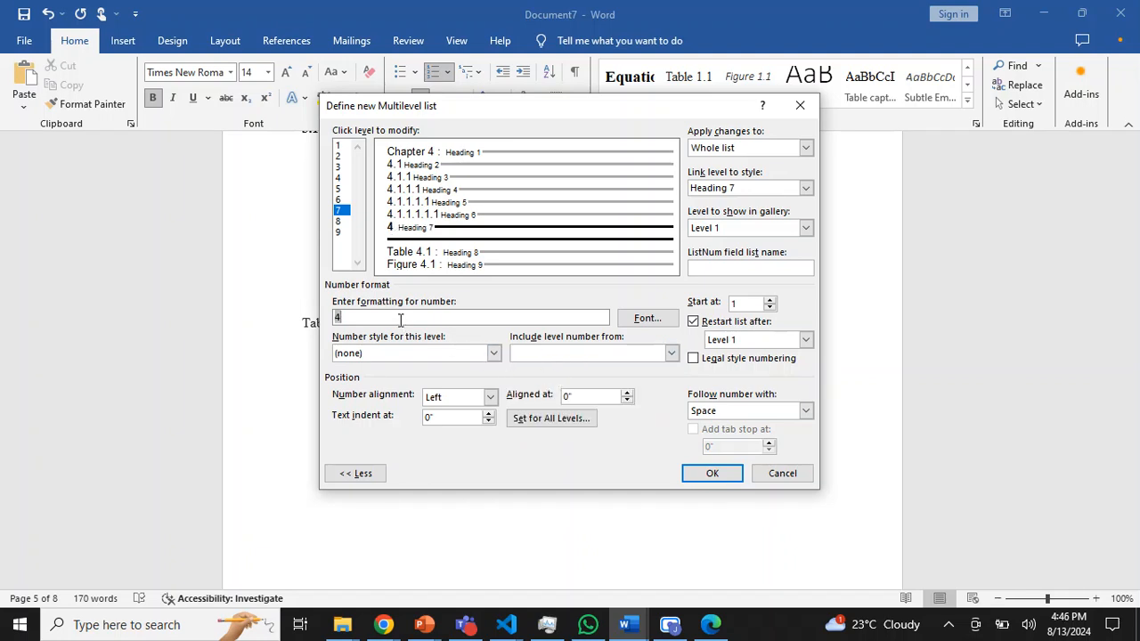
text(.)
click(496, 355)
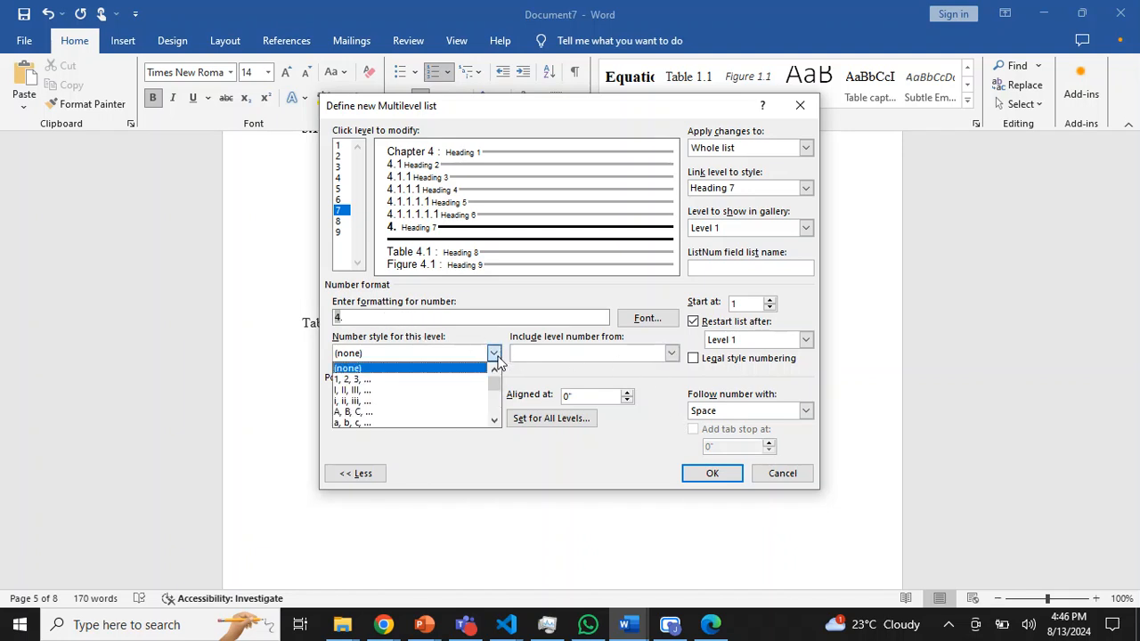
click(448, 375)
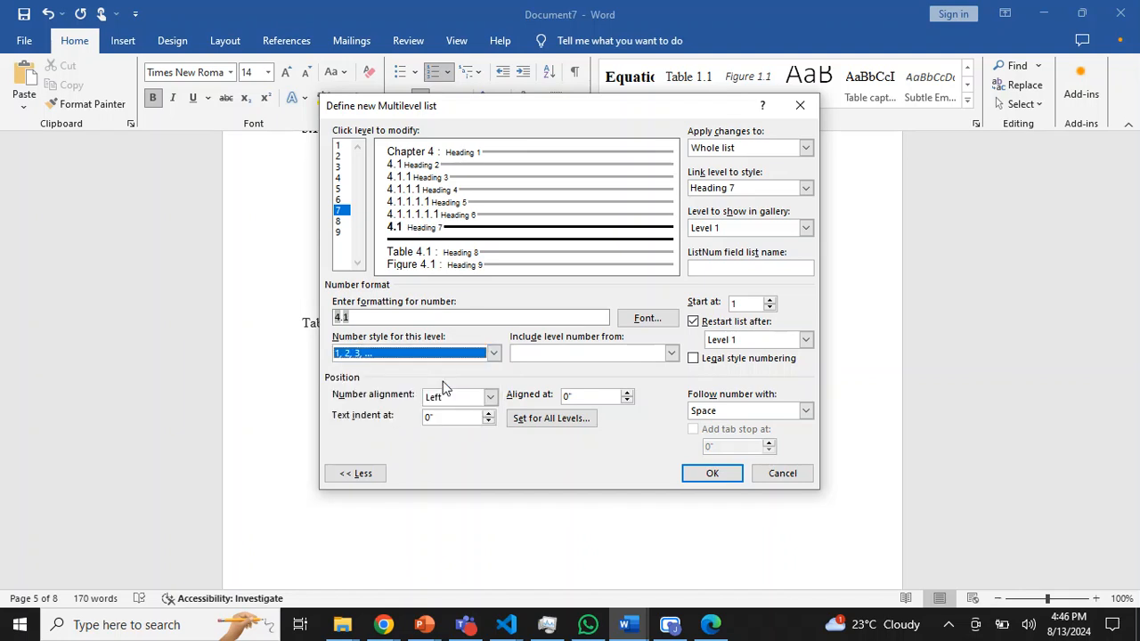
click(386, 321)
text(:)
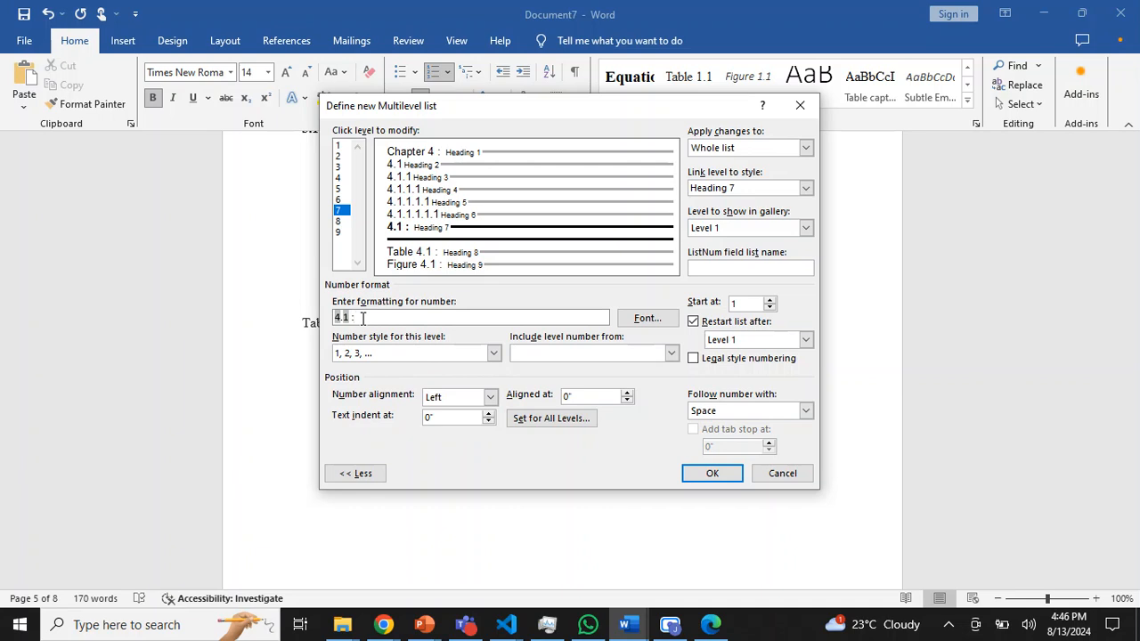
- Delete the whole level 7 number format, including the colon and both numbers
key(BackSpace)
key(BackSpace)
key(BackSpace)
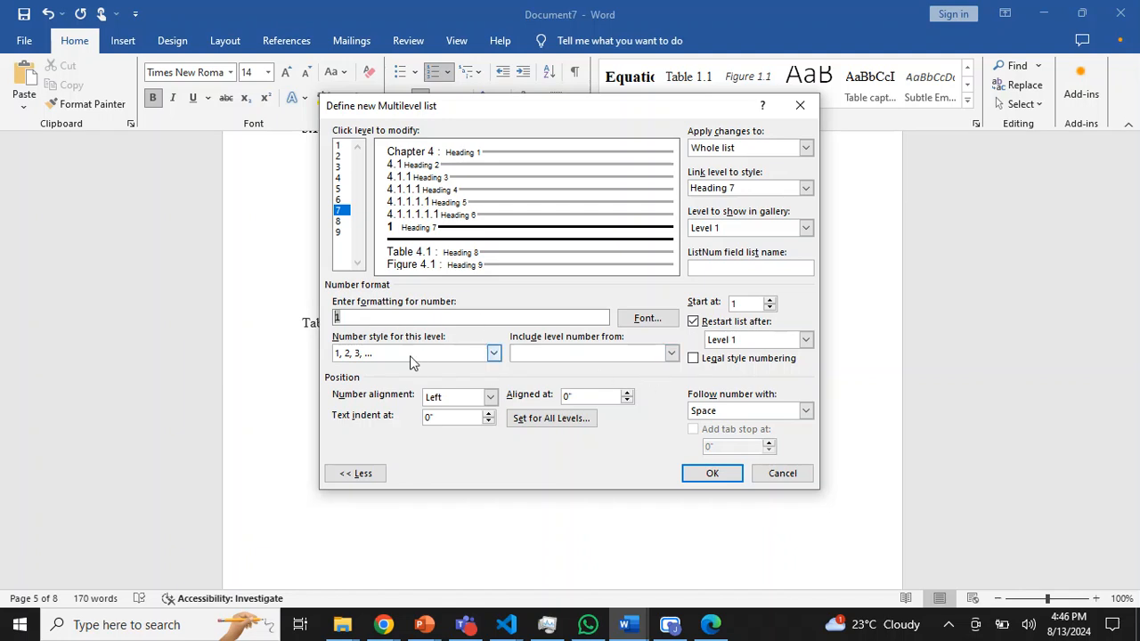
key(BackSpace)
- Rebuild the level 7 number format with the Level 1 number, a period and the 1, 2, 3 number style
click(671, 354)
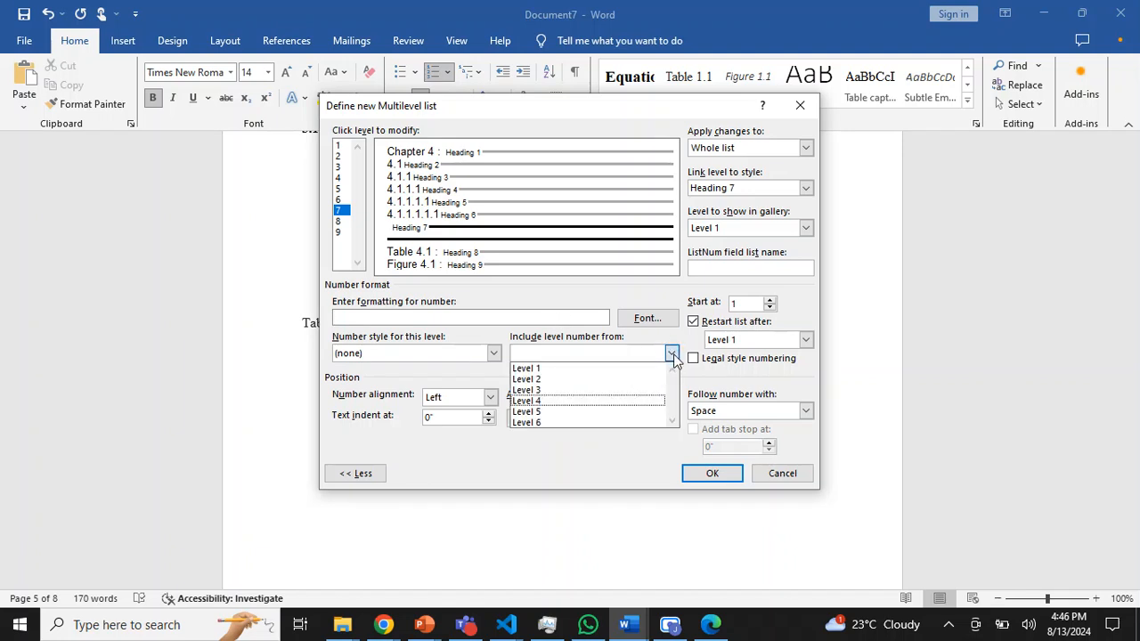
click(584, 374)
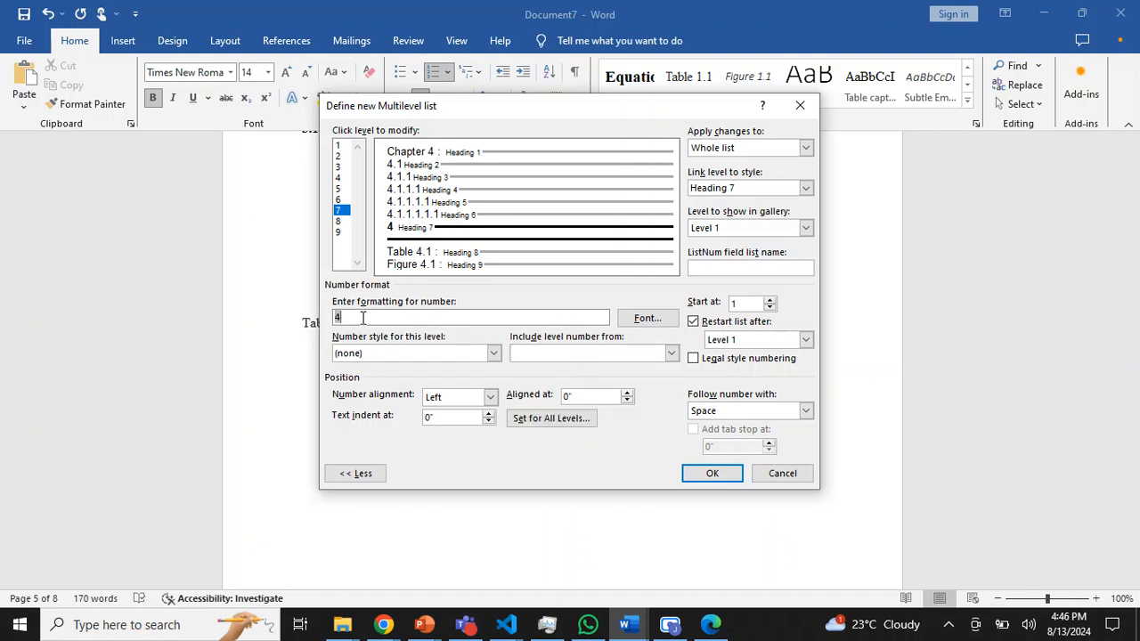
text(.)
click(493, 353)
click(454, 369)
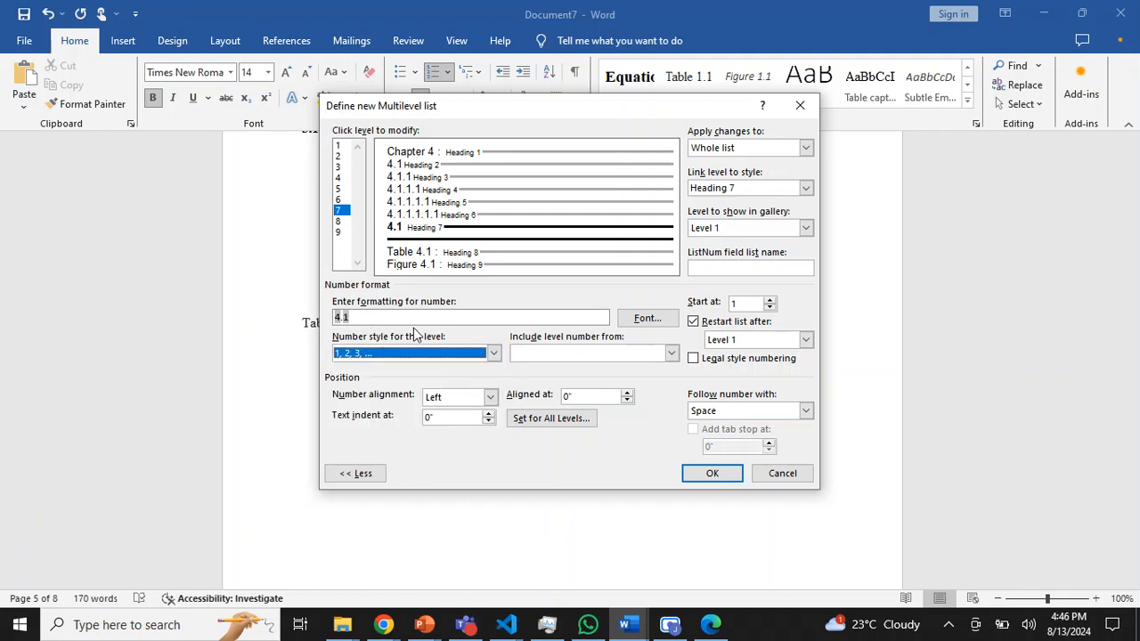
- Add the prefix "Eq." in front of the number in the level 7 number format
click(337, 316)
text(()
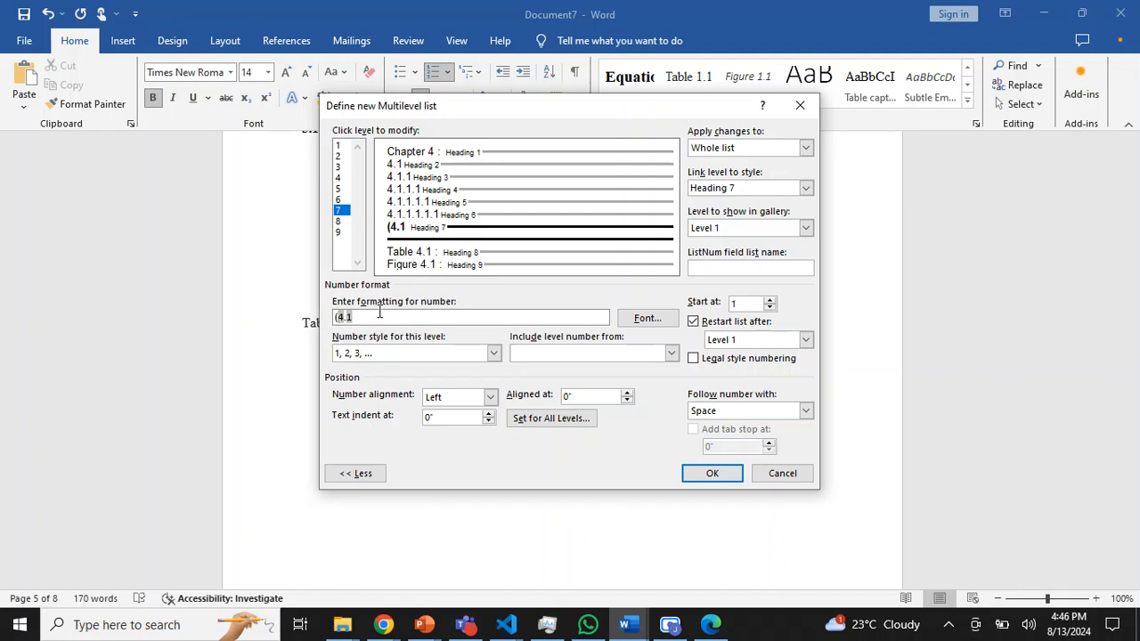
key(BackSpace)
text(Equa)
key(BackSpace)
key(BackSpace)
text(.)
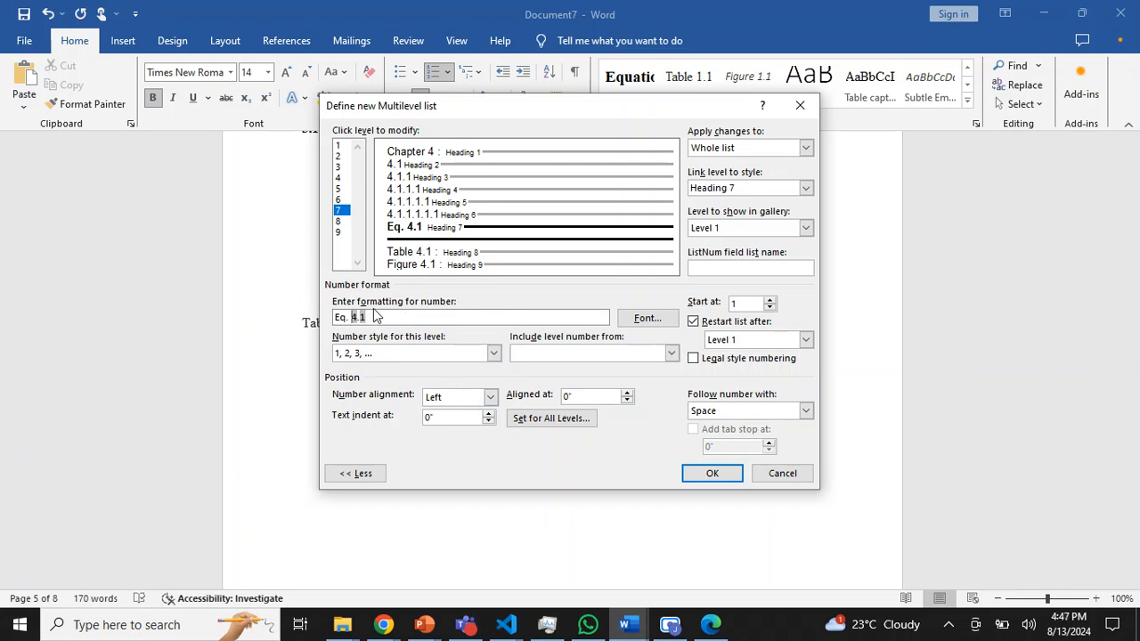
- Try an opening parenthesis before the level 7 number, remove it and apply the multilevel list definition
text(()
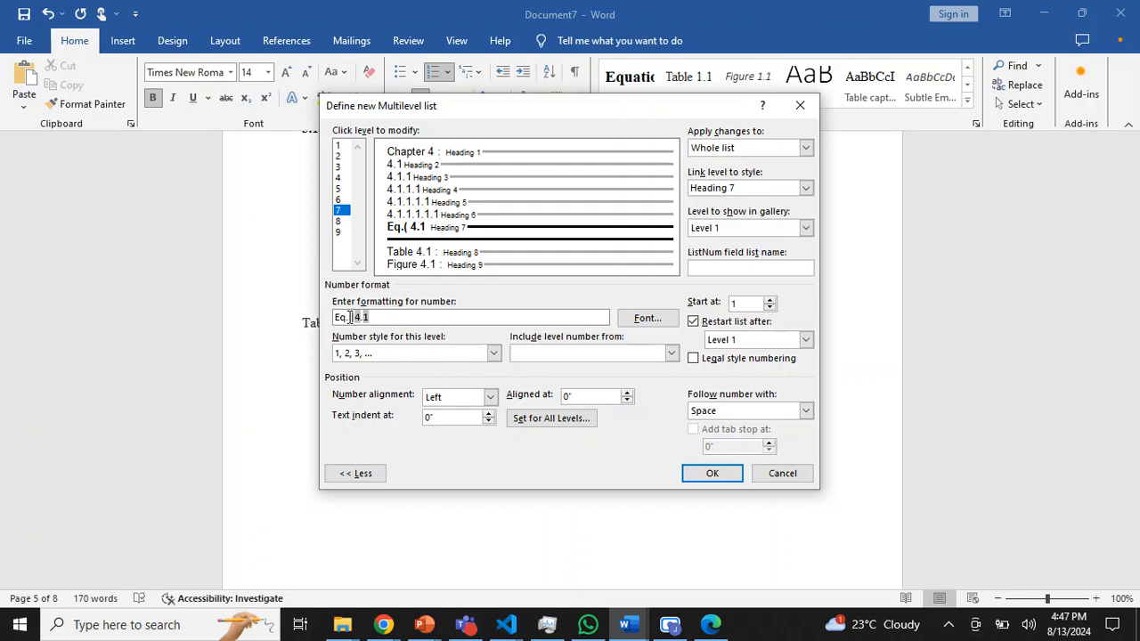
key(BackSpace)
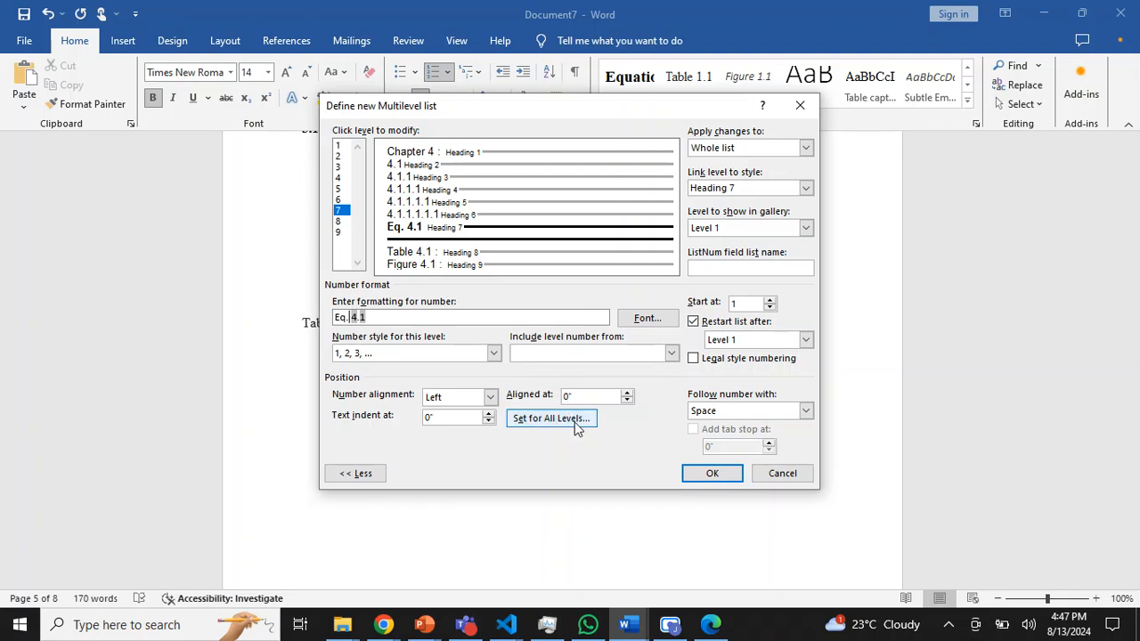
click(712, 473)
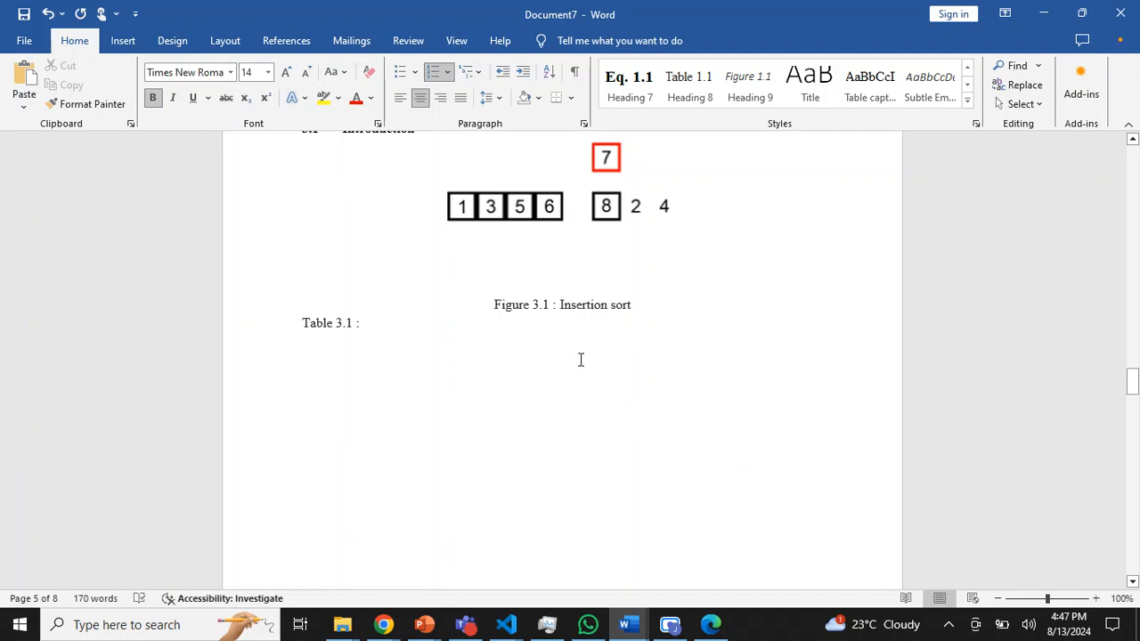
- Insert a two-column, one-row table below the Table 3.1 caption and widen its first column
click(539, 396)
key(Return)
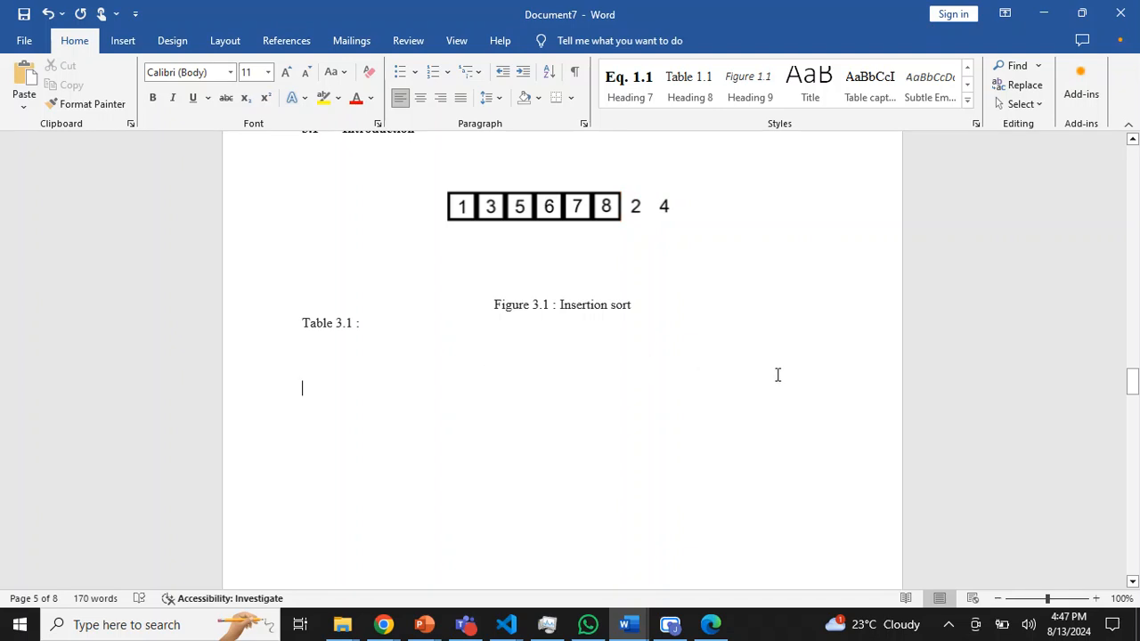
click(123, 40)
click(142, 95)
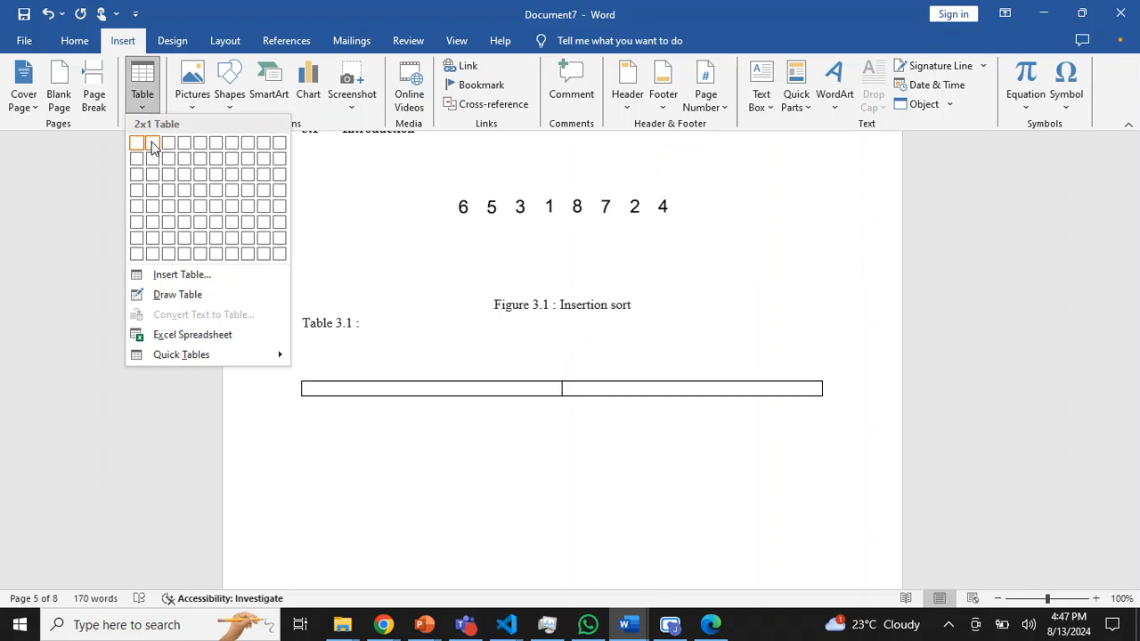
click(152, 147)
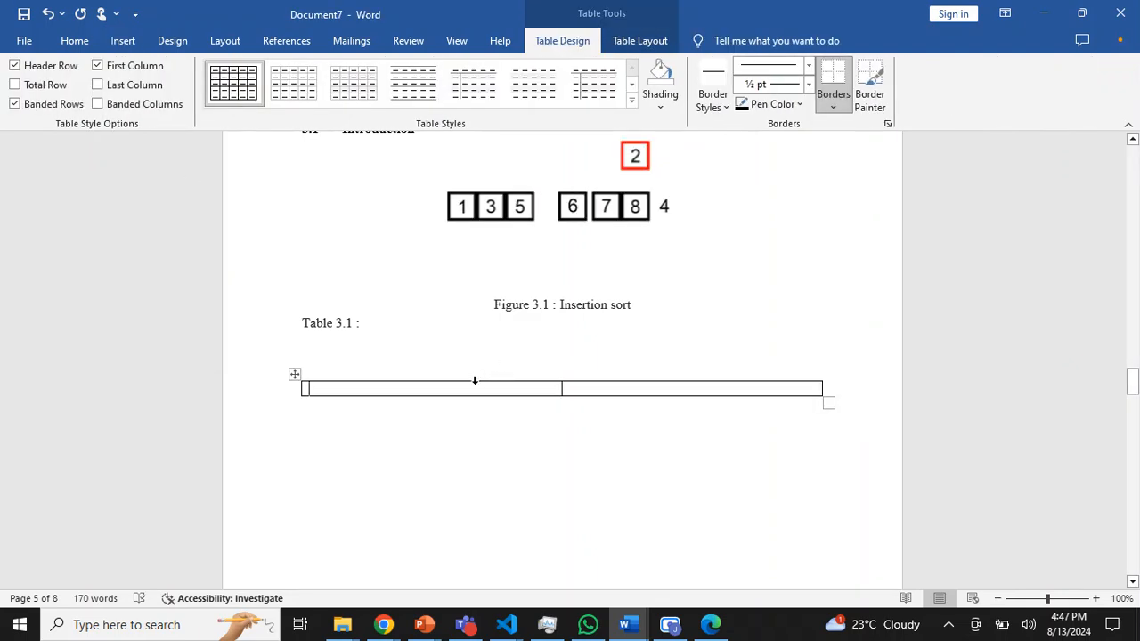
drag(563, 389, 622, 389)
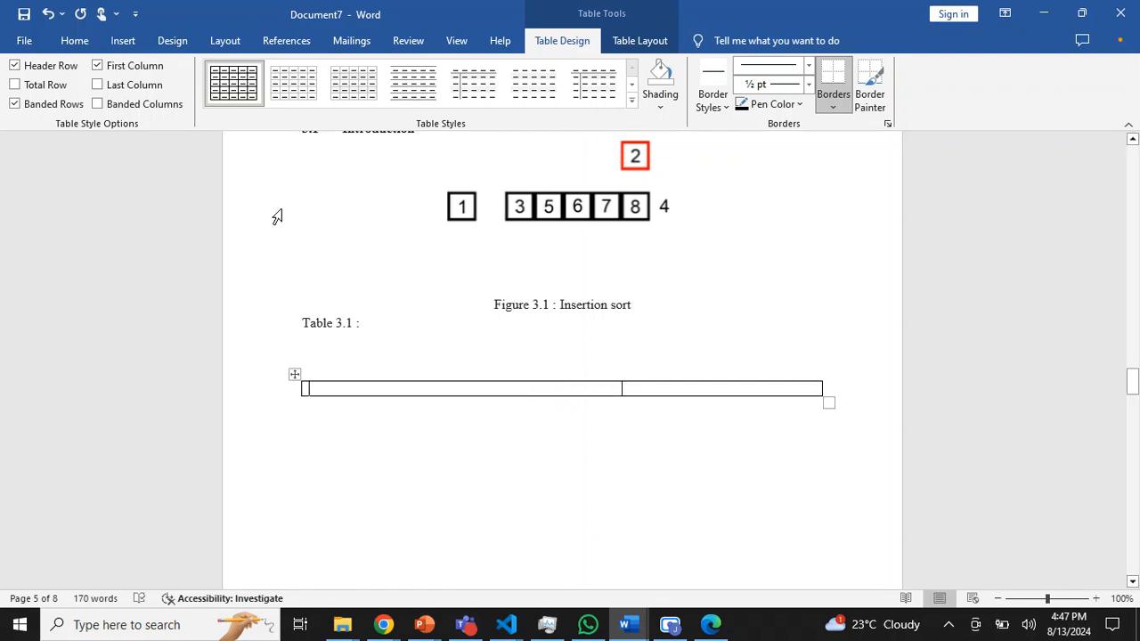
- Insert the built-in binomial expansion equation, (x + a)^n as a sum, in the table's first cell
click(123, 40)
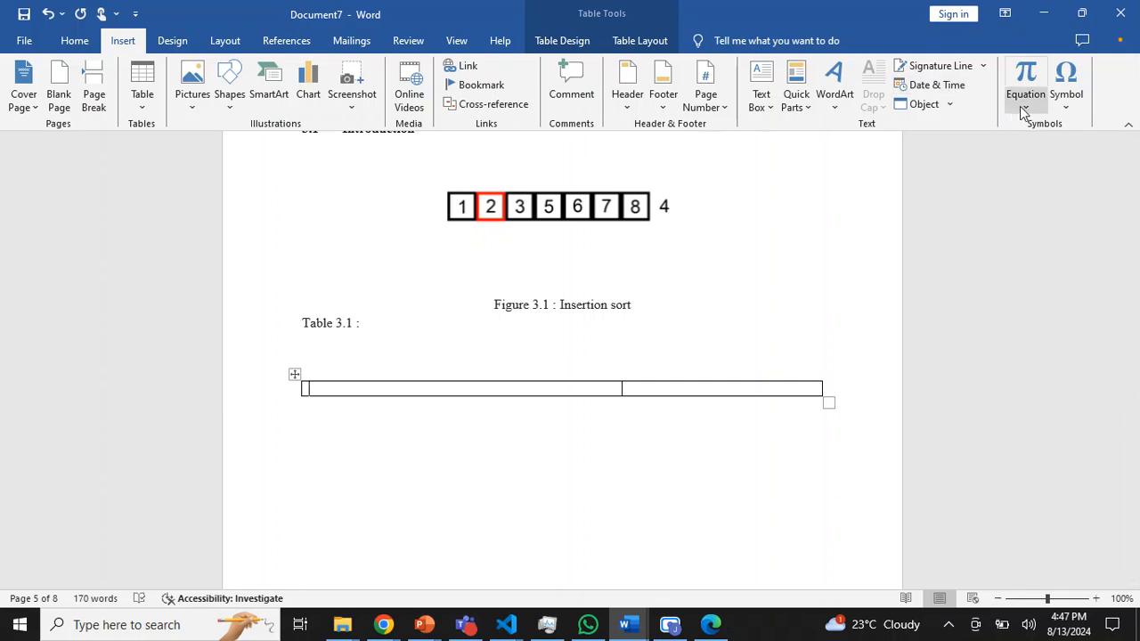
click(1020, 106)
click(935, 263)
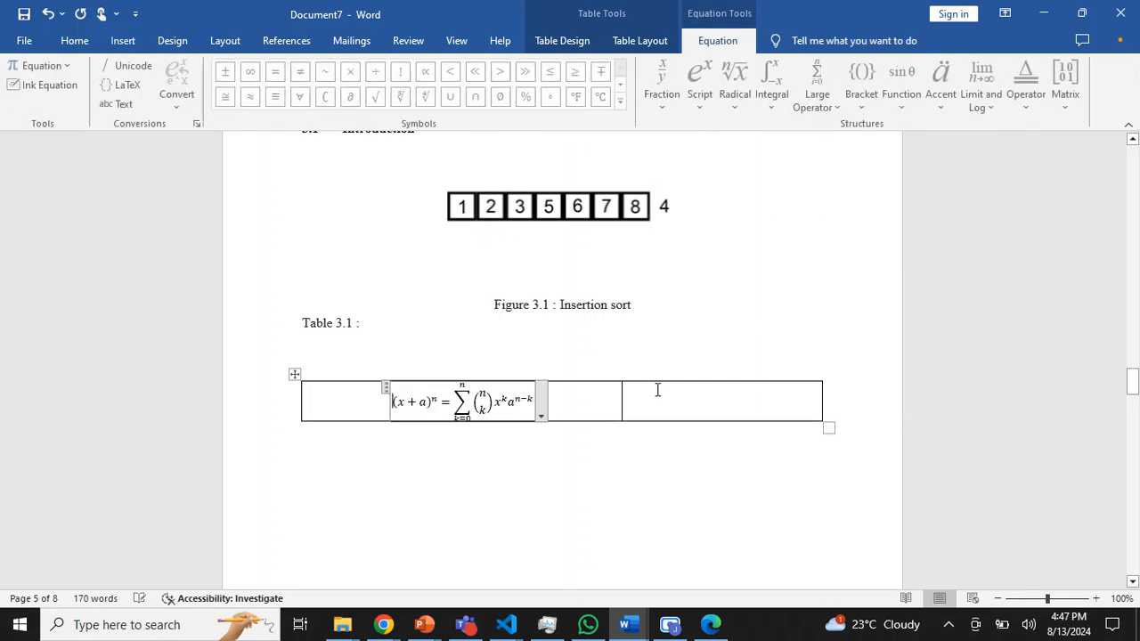
- Apply the Heading 7 style in the table's second cell to number the equation
click(698, 391)
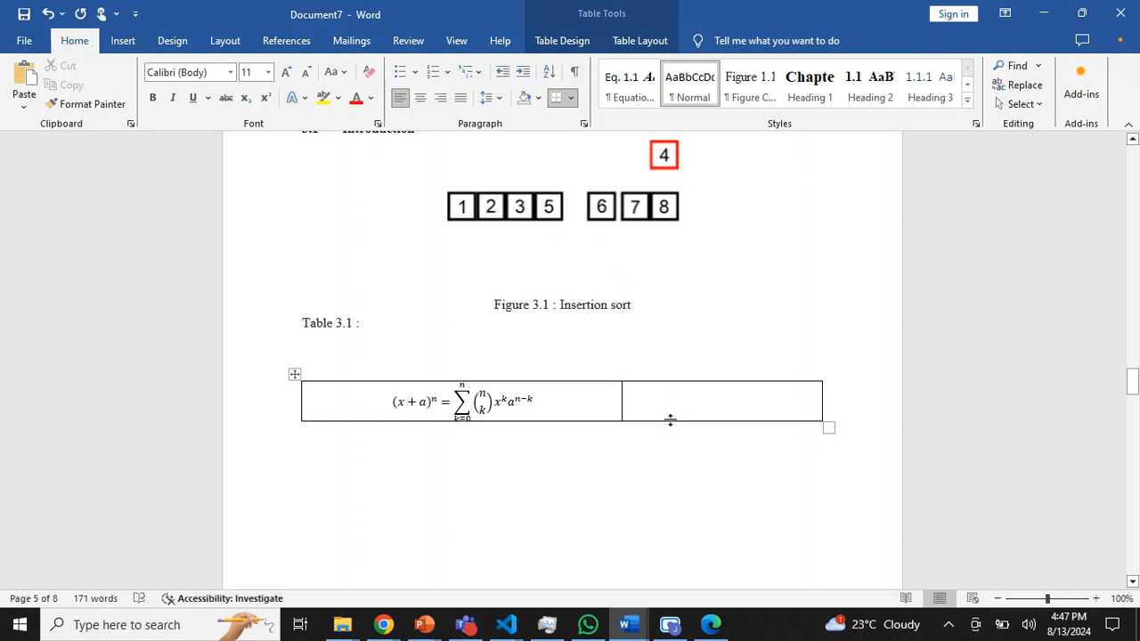
click(123, 41)
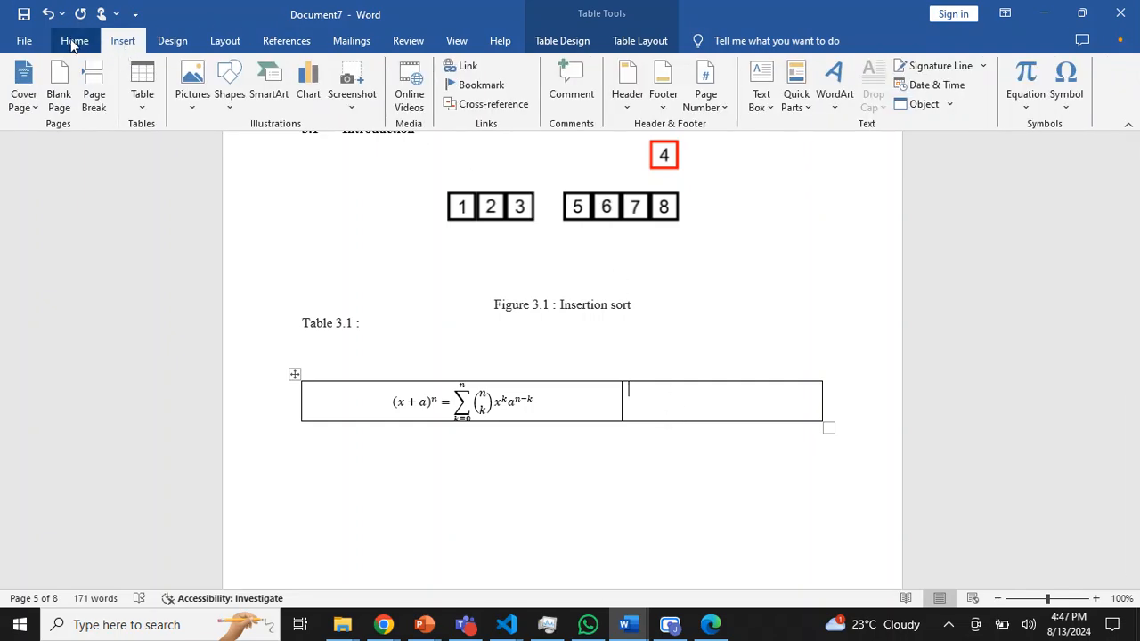
click(76, 41)
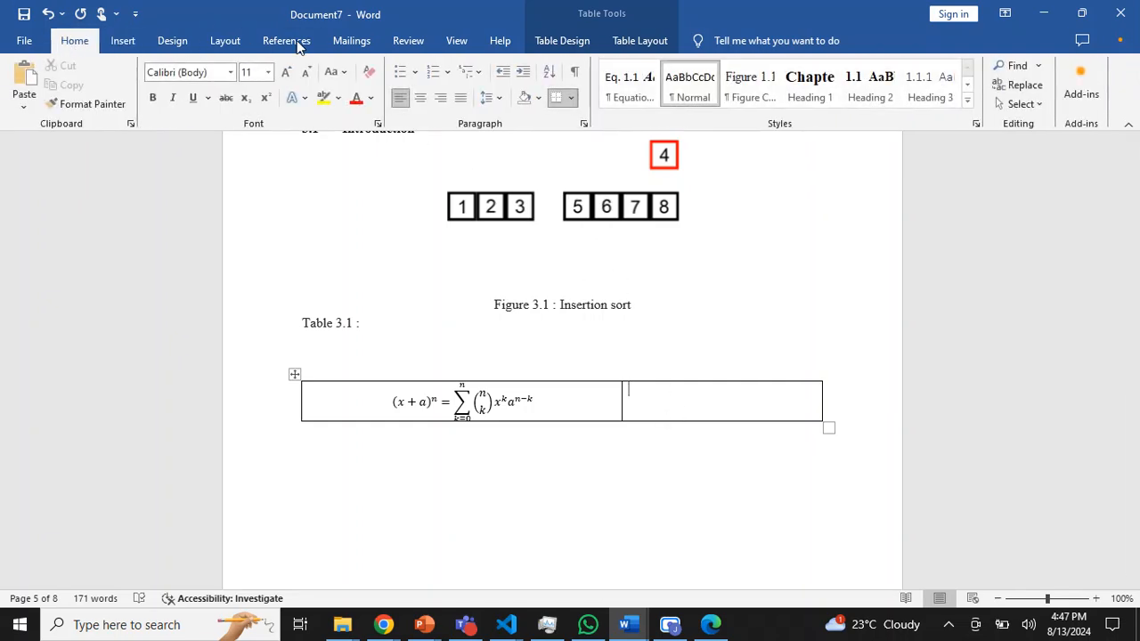
click(621, 92)
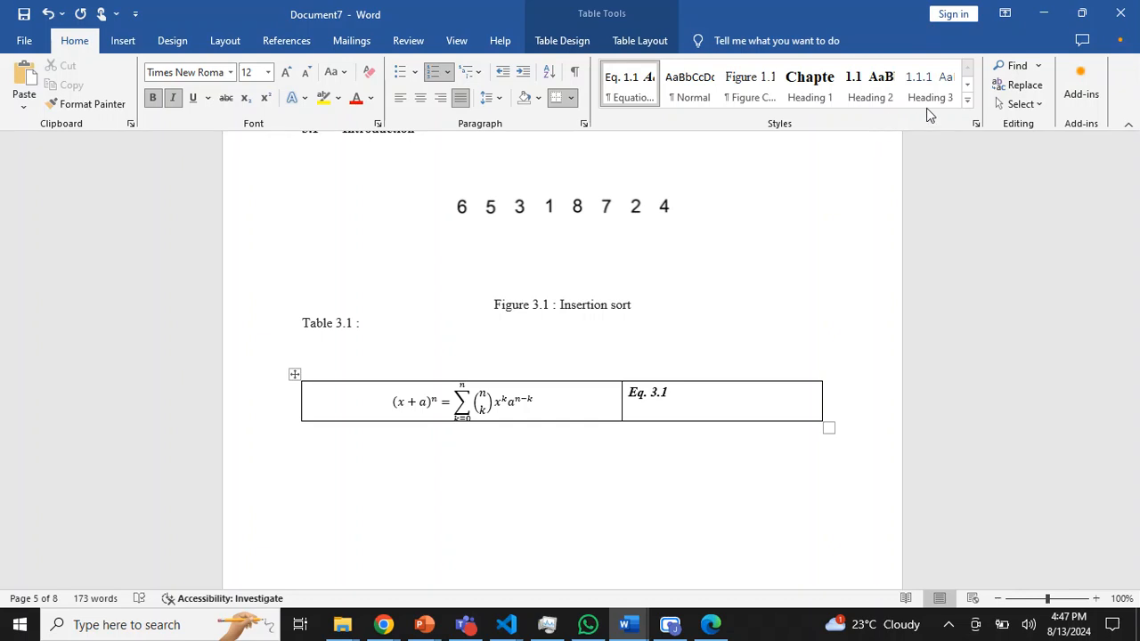
click(968, 101)
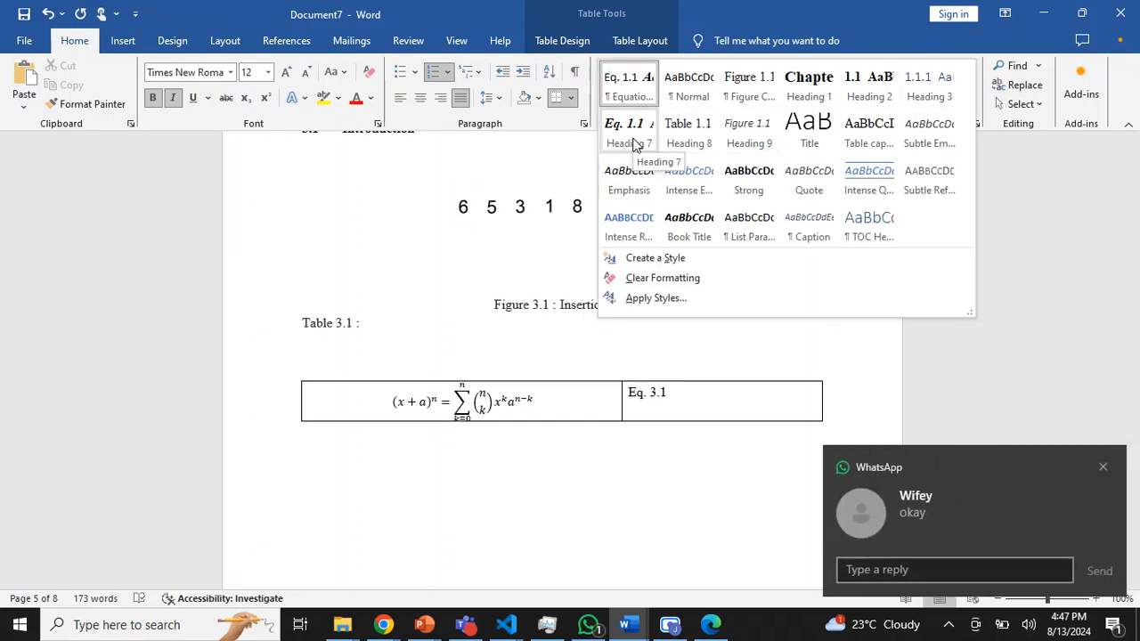
click(634, 144)
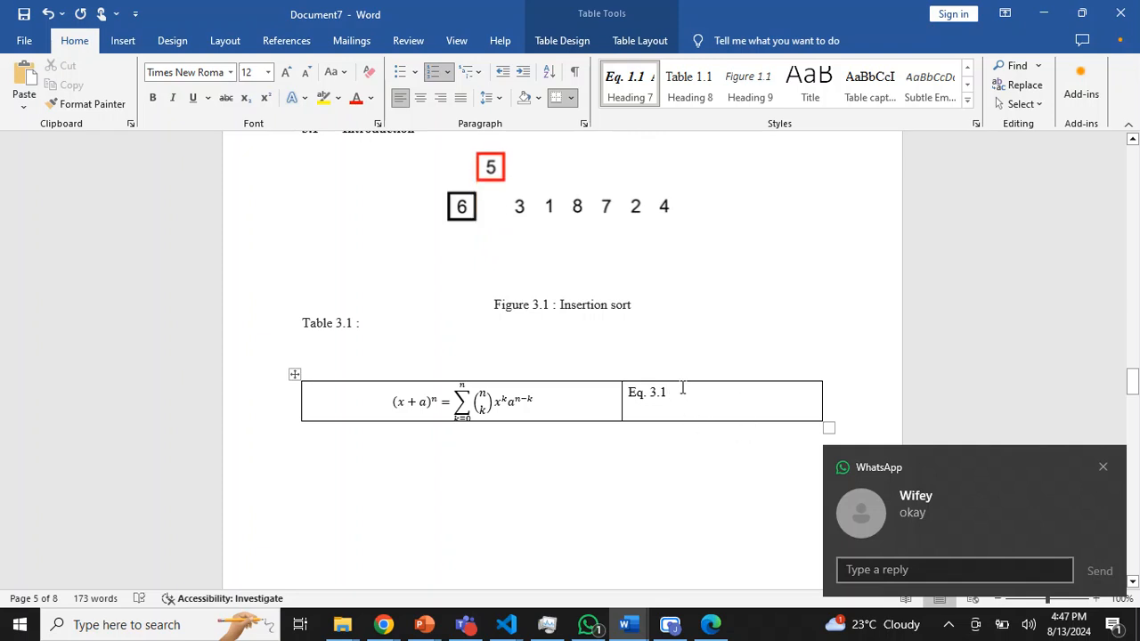
click(1103, 467)
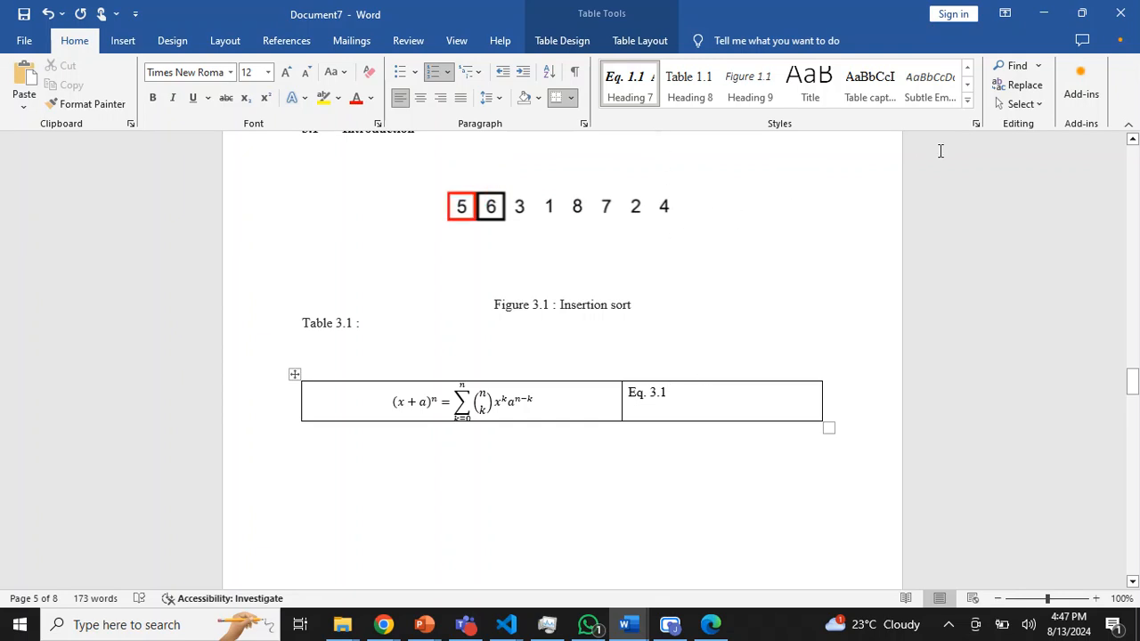
- Modify the Heading 7 style to right alignment without bold or italic
click(968, 100)
right_click(633, 132)
click(676, 157)
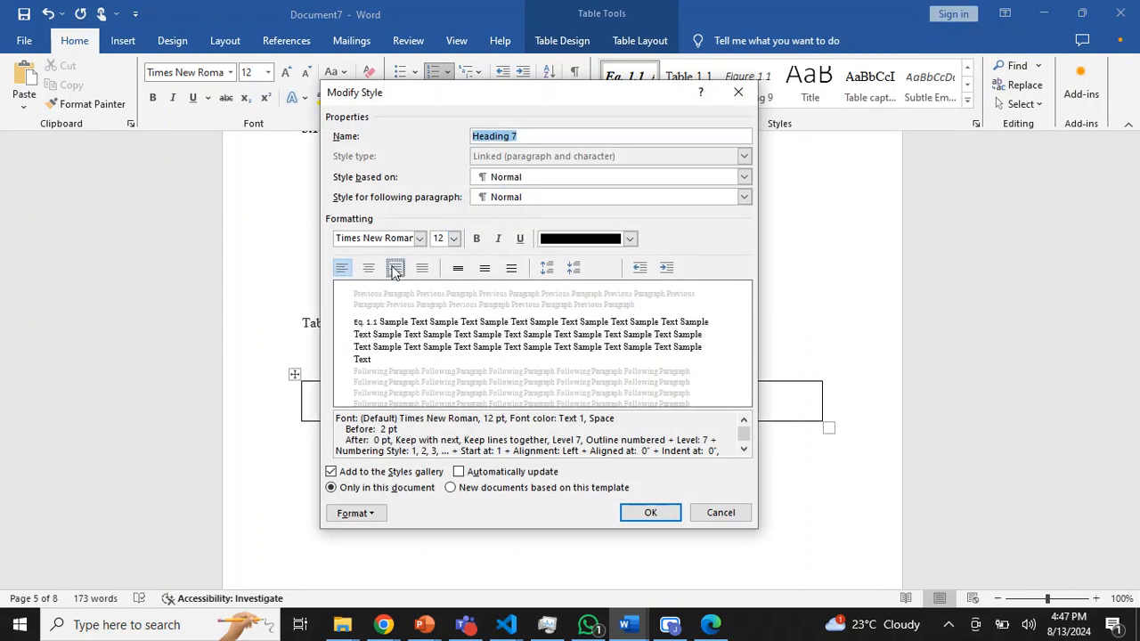
click(651, 513)
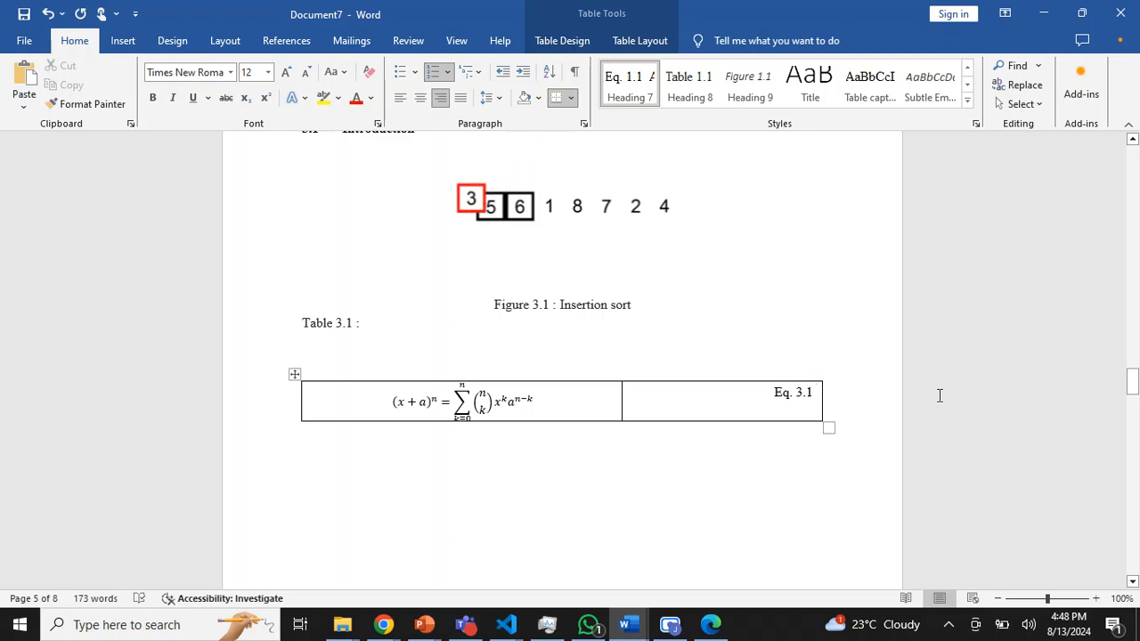
- Copy the chapter 3 equation table and paste it twice below the Selection Sort figure caption, separated by an empty line
drag(863, 400, 304, 380)
click(846, 410)
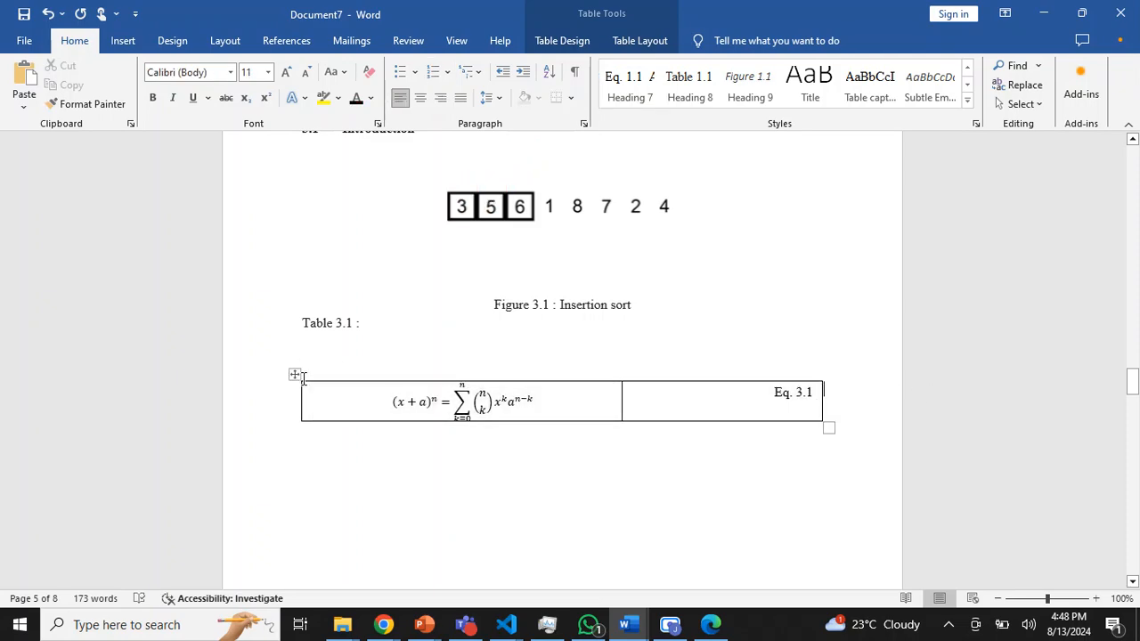
drag(742, 394, 286, 405)
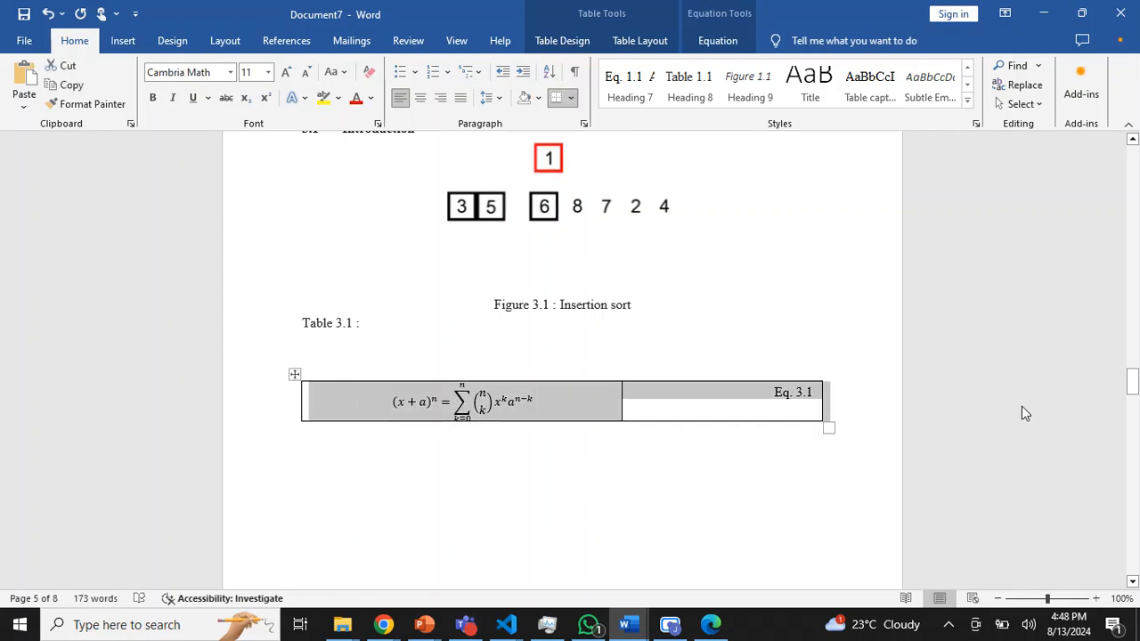
drag(1132, 383, 1132, 244)
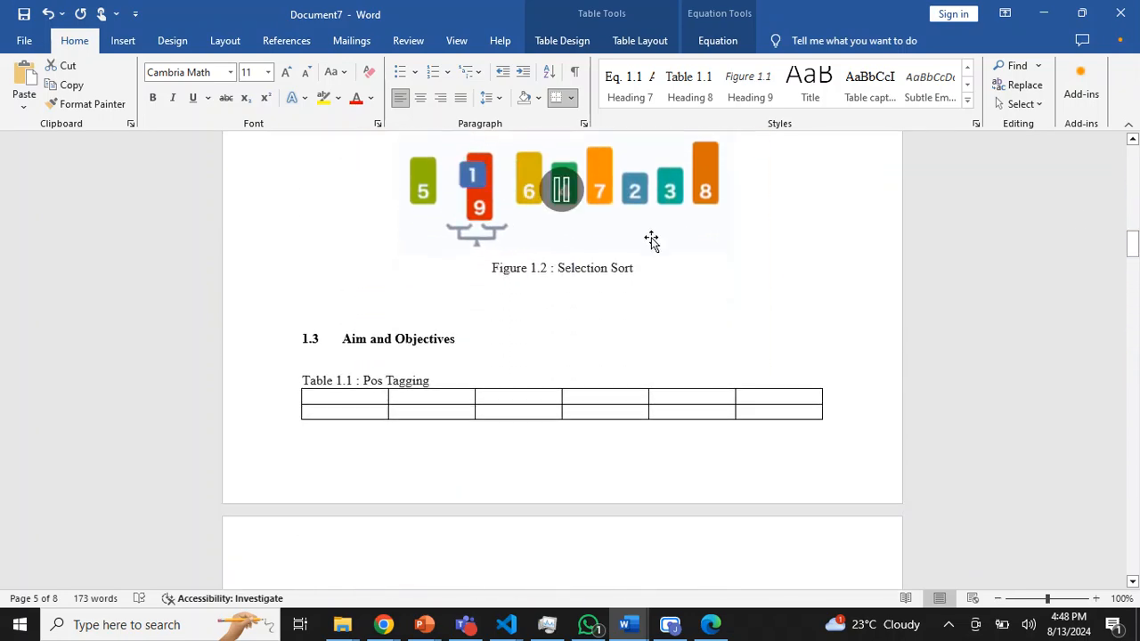
click(519, 301)
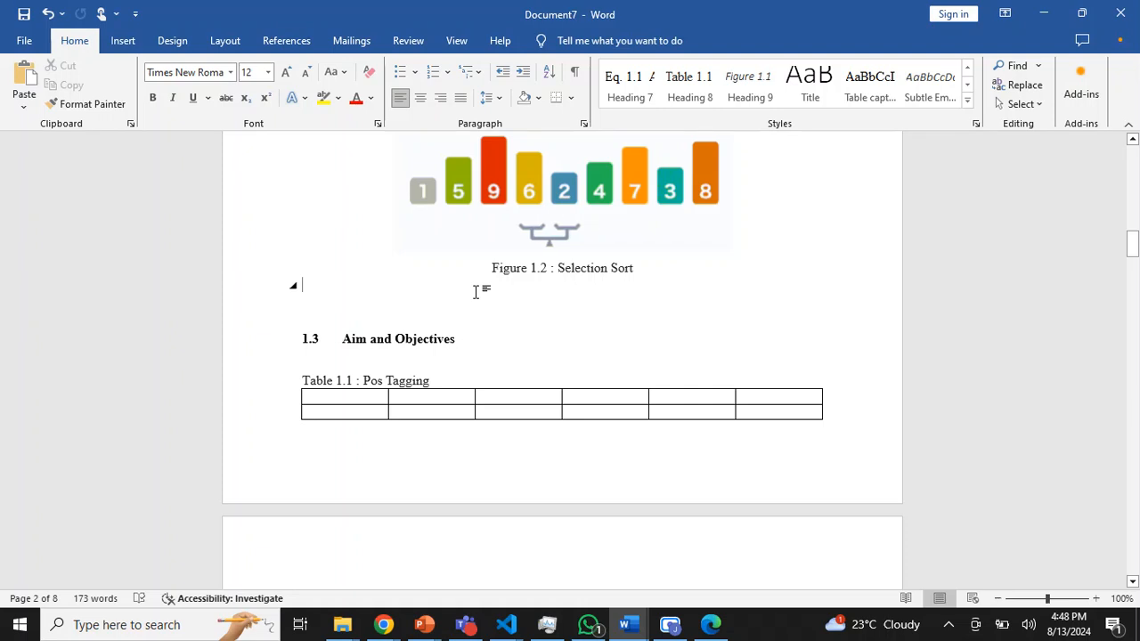
key(ctrl+v)
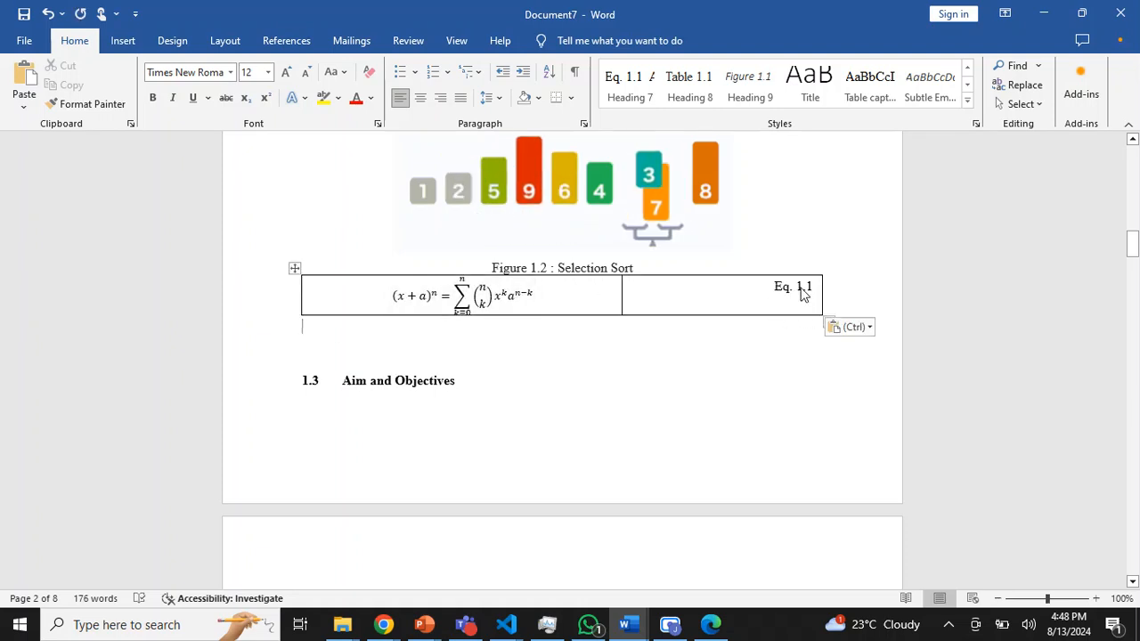
key(Return)
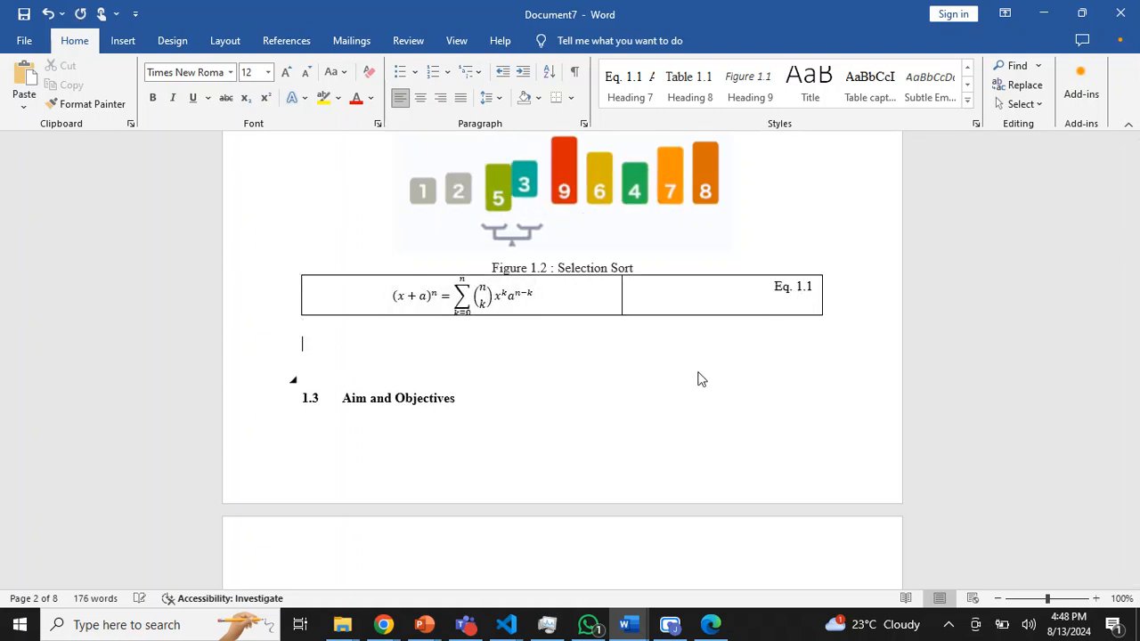
key(ctrl+v)
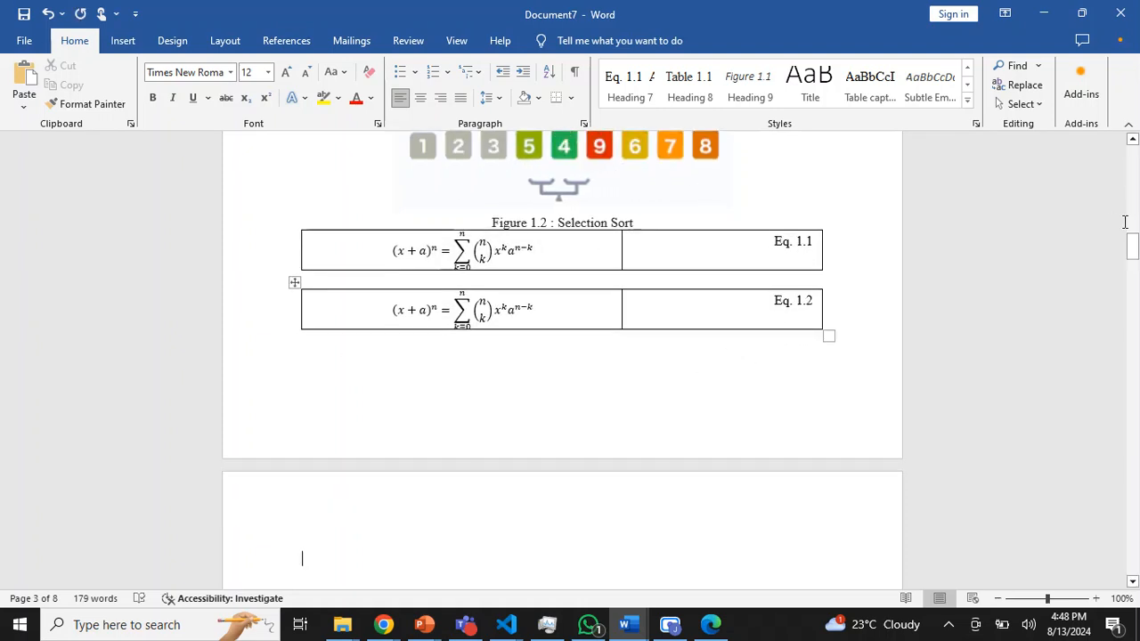
- Paste the equation table on a new line under the 2.1 Introduction heading
drag(1133, 248, 1133, 316)
click(503, 366)
key(Return)
key(ctrl+v)
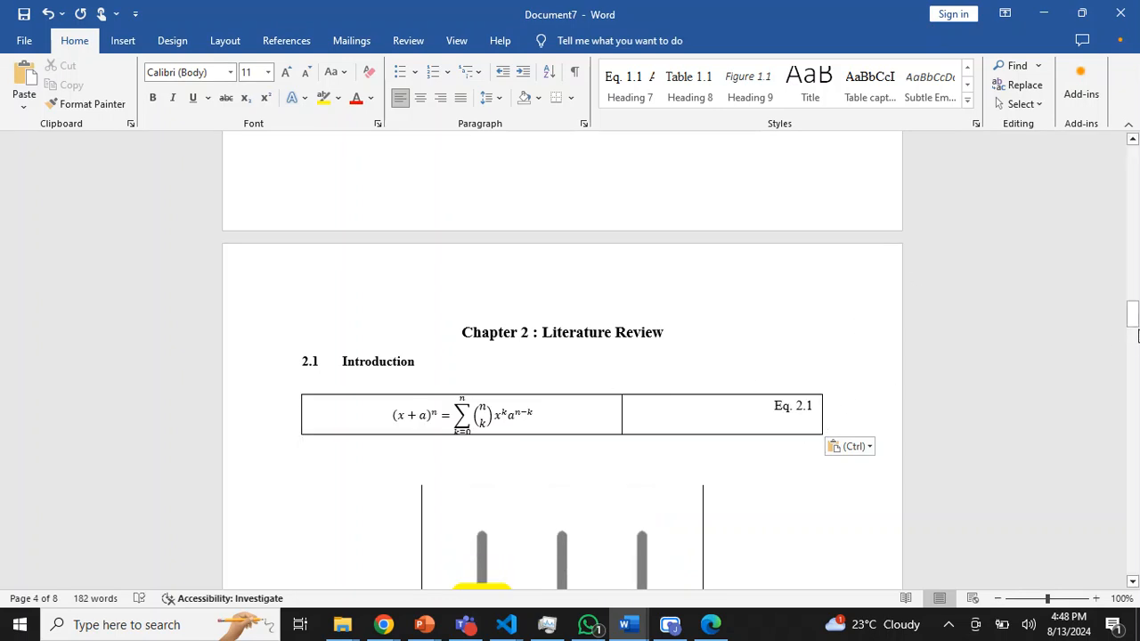
- Add a "List of Tables" line above the List of Figures and a "List of Equations" line below its entries
drag(1133, 325, 1133, 177)
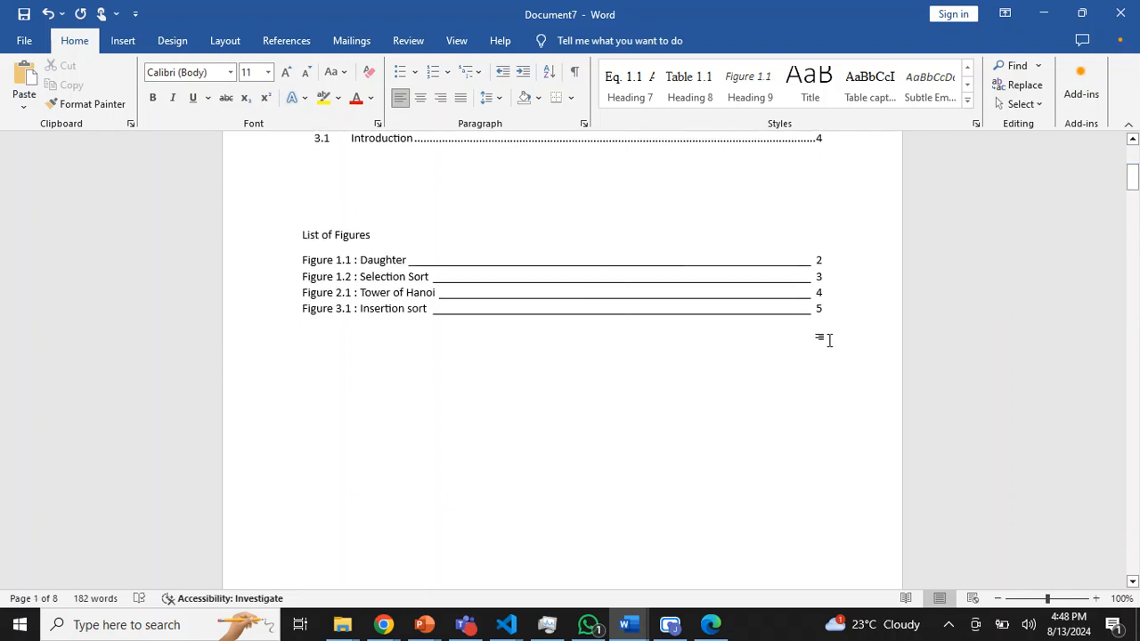
key(Return)
text(Lis)
click(363, 205)
text(List)
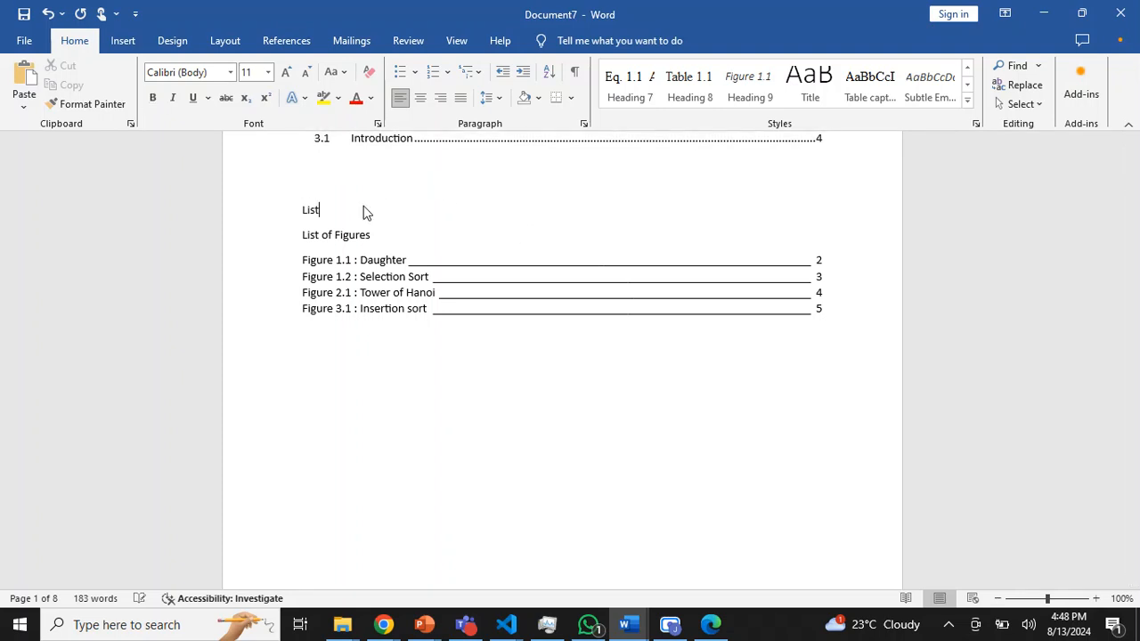
text( of Tables)
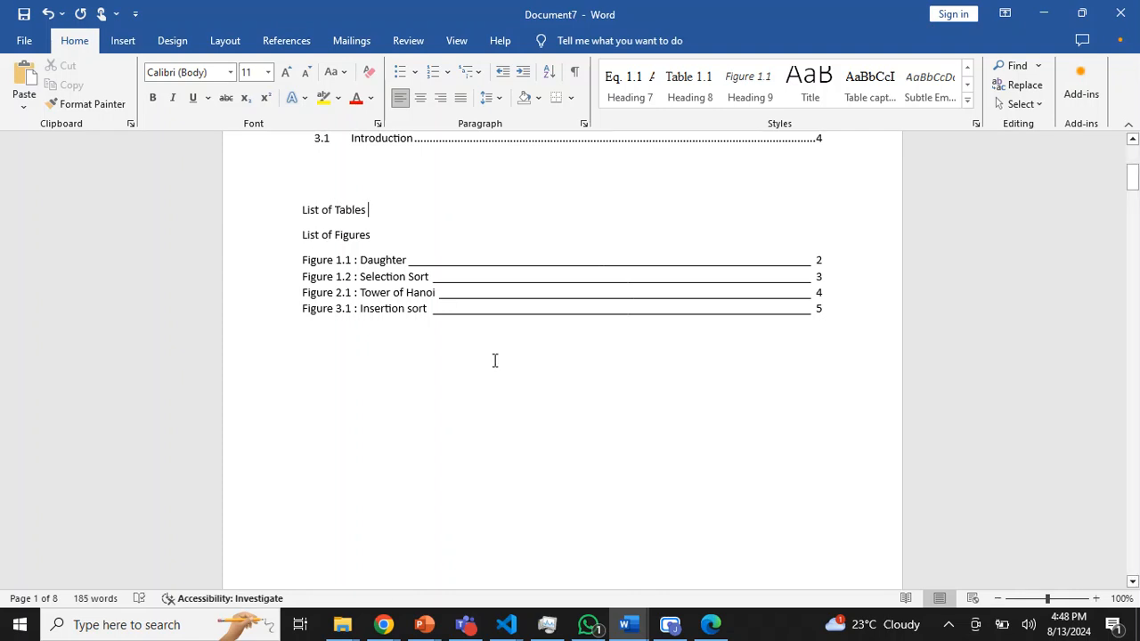
key(Return)
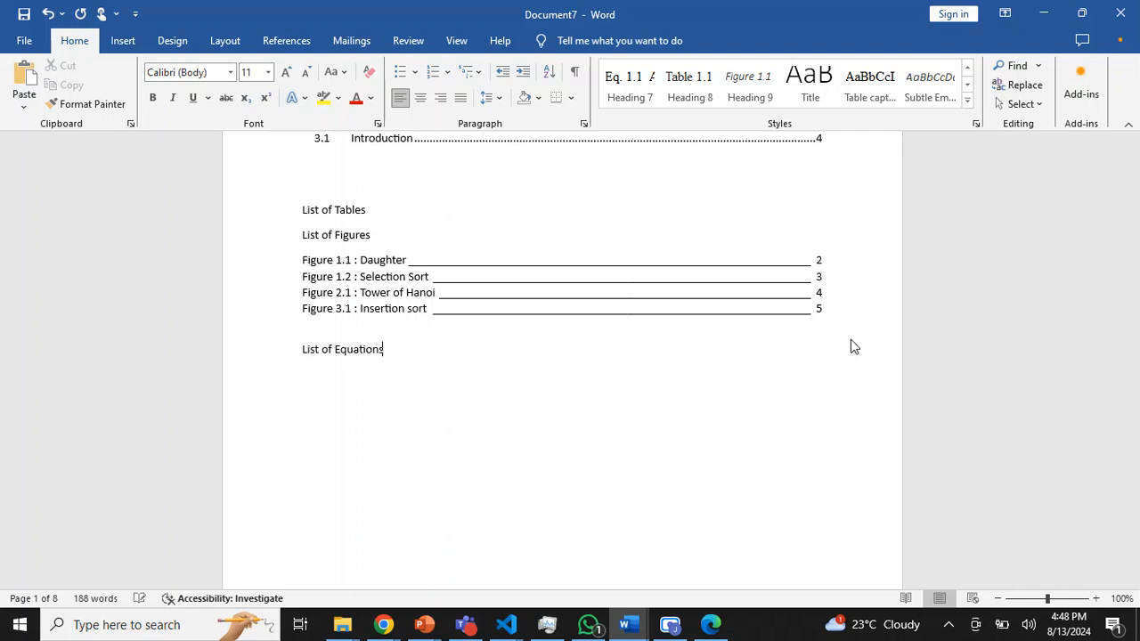
key(Return)
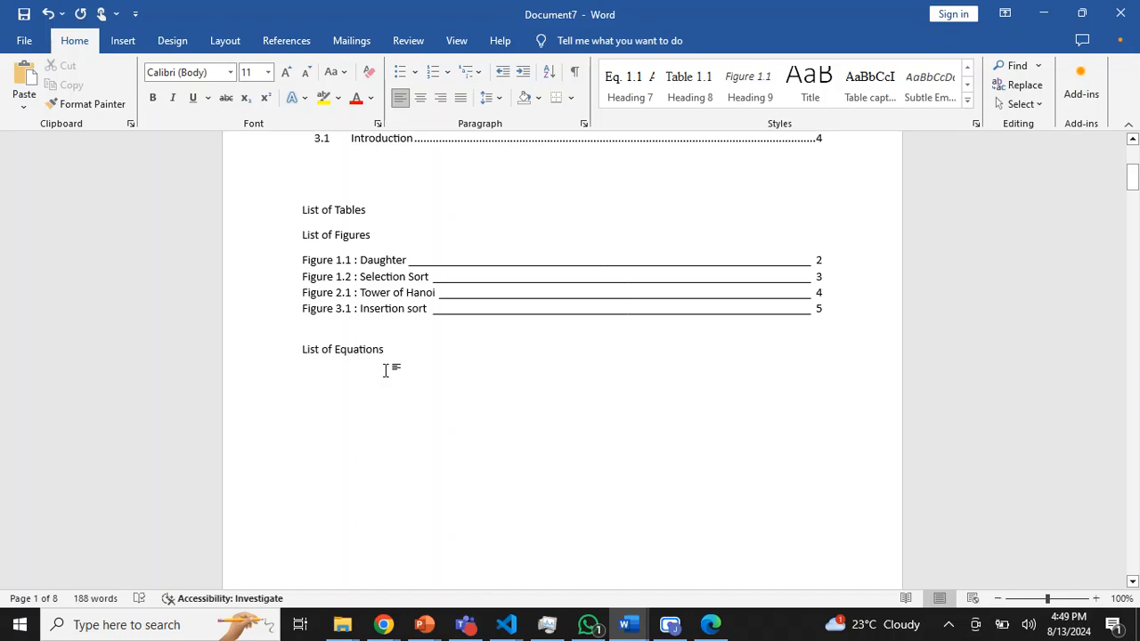
- Start a table of figures below the List of Equations line with a solid underline tab leader
click(296, 41)
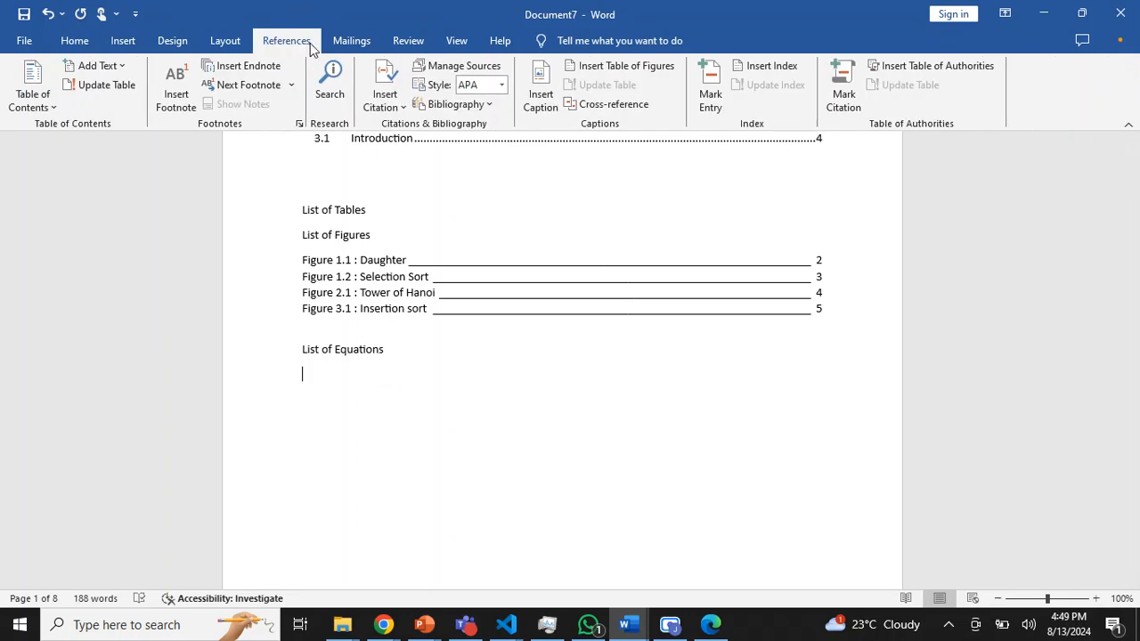
click(620, 71)
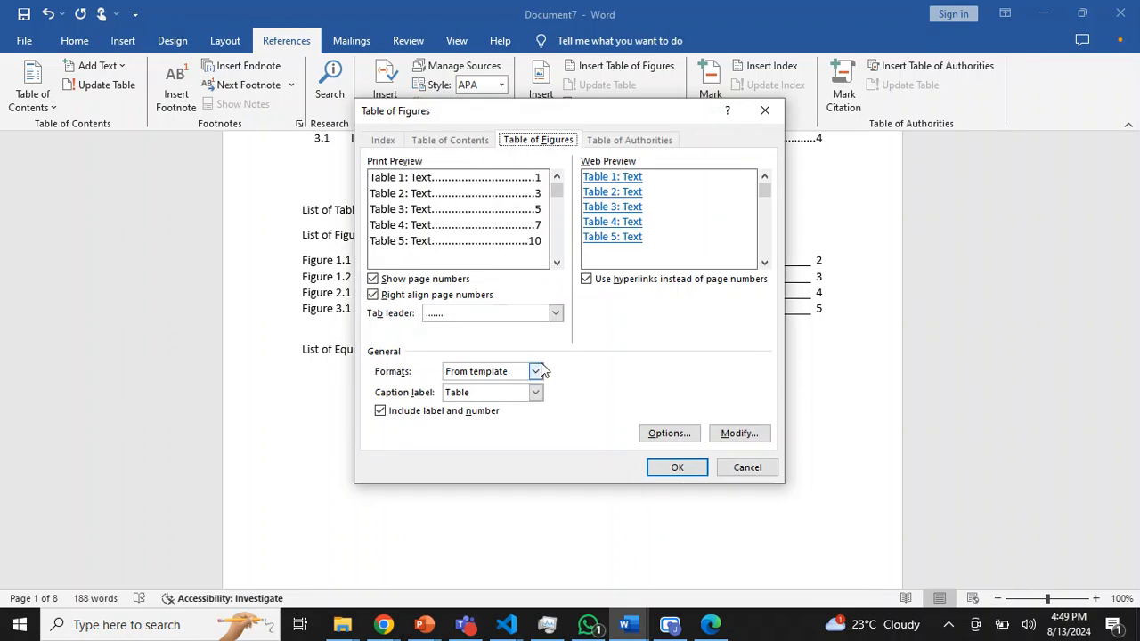
click(555, 313)
click(491, 361)
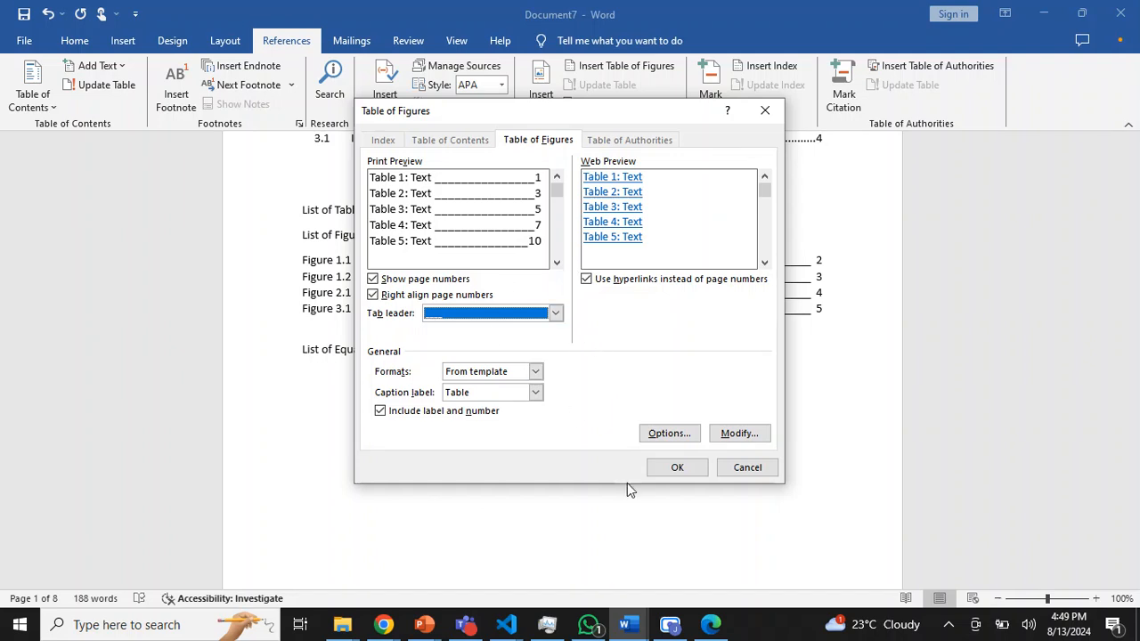
- Set the list options to build from the Heading 7 style and table entry fields with table identifier Z
click(670, 433)
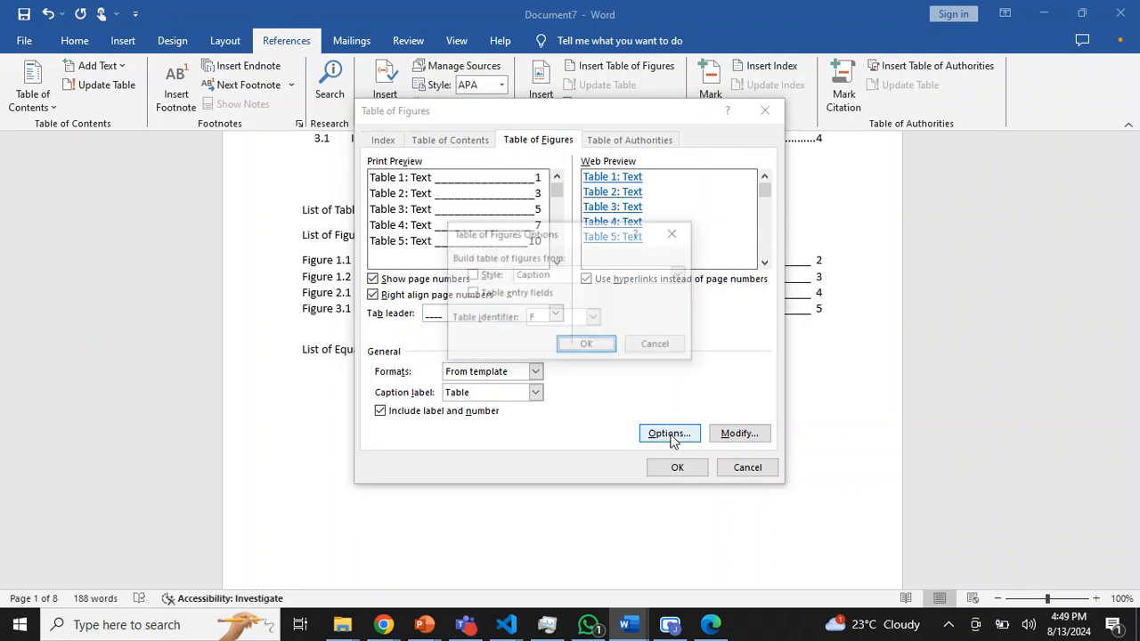
click(471, 276)
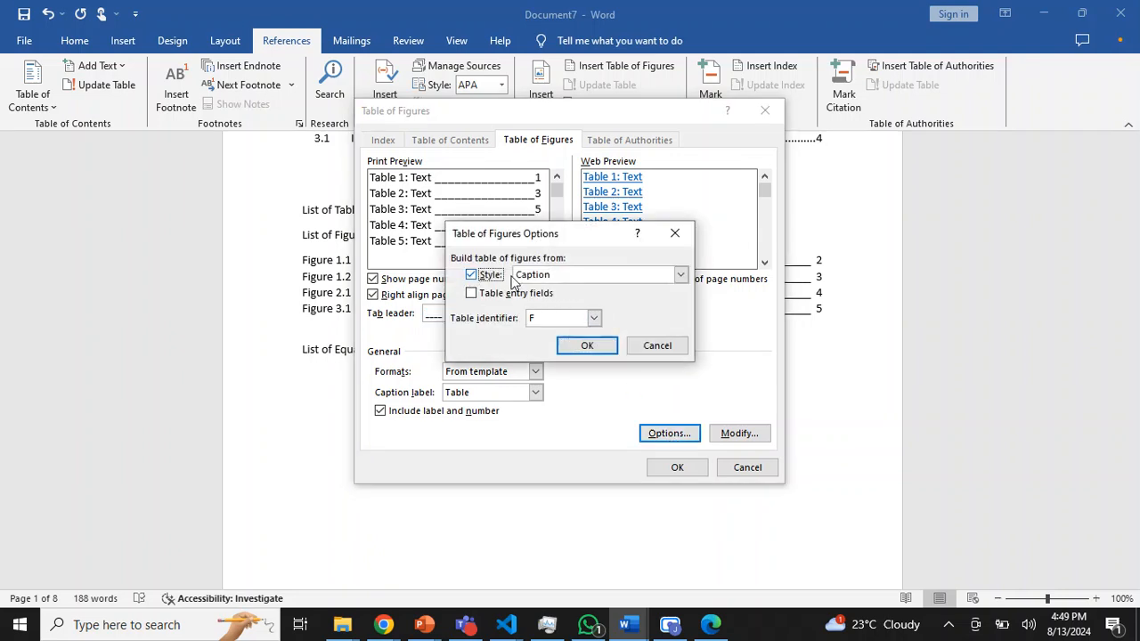
click(681, 277)
click(682, 343)
click(681, 343)
click(575, 335)
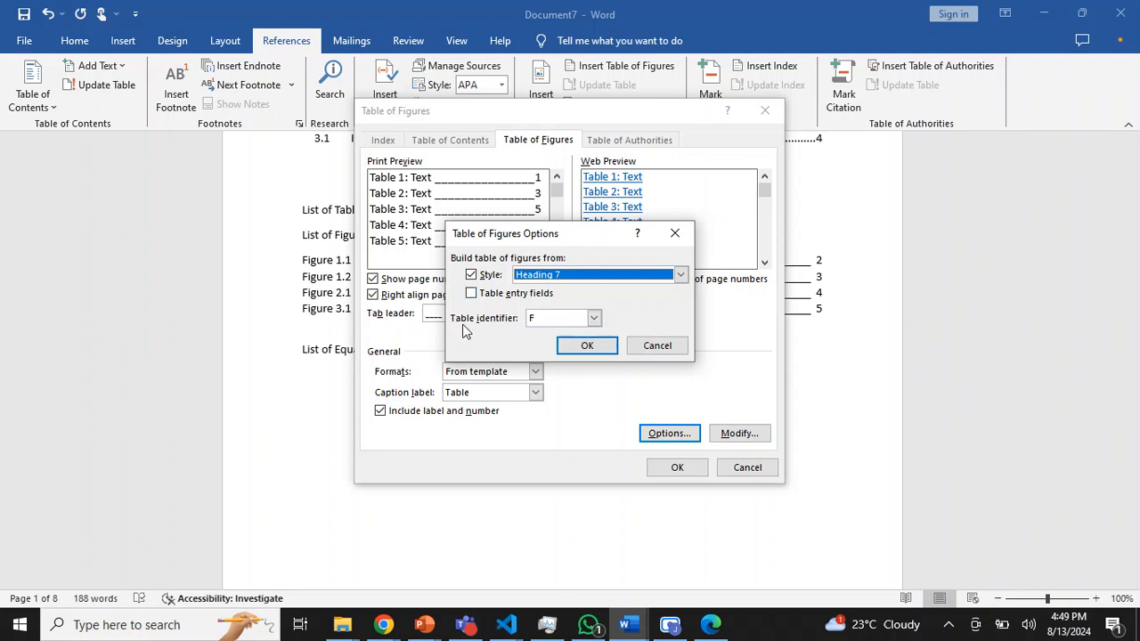
click(473, 295)
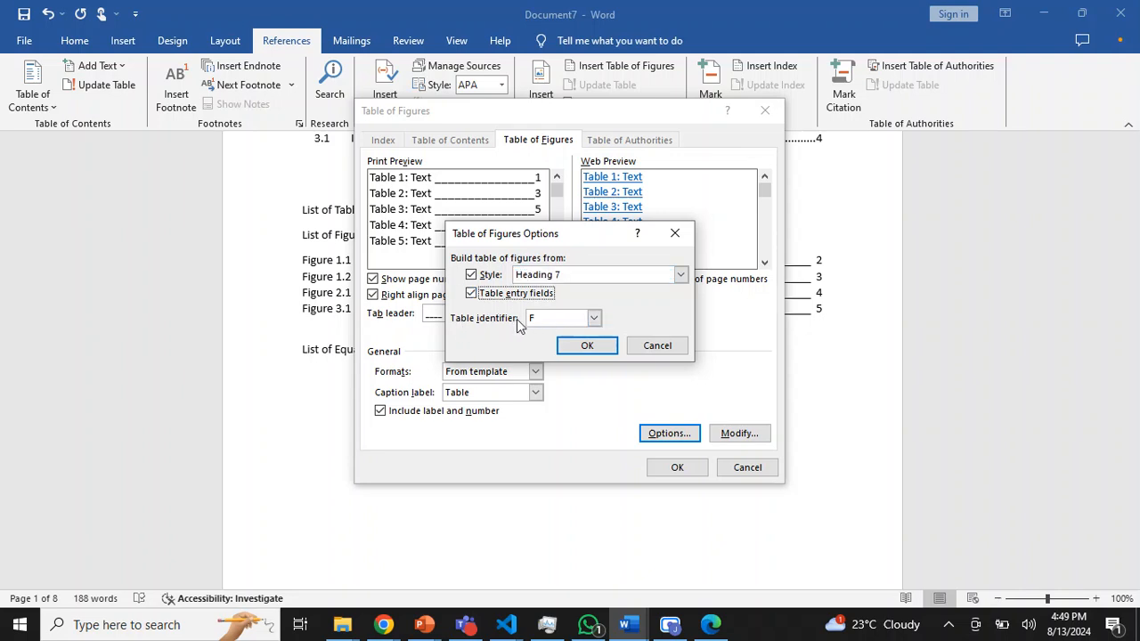
click(594, 318)
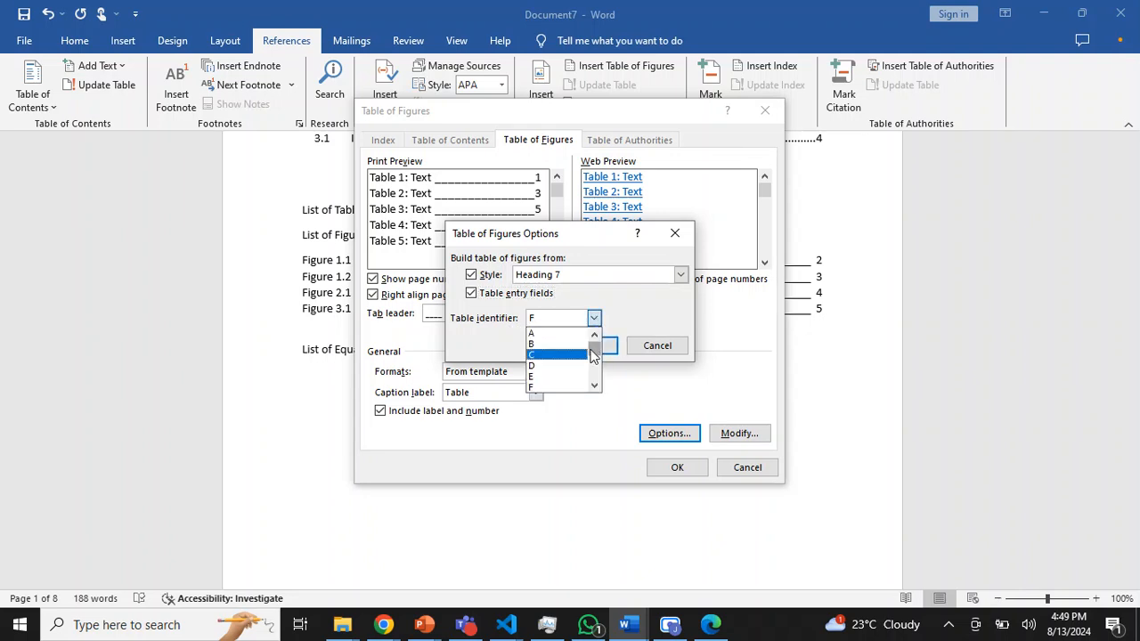
drag(594, 356, 594, 379)
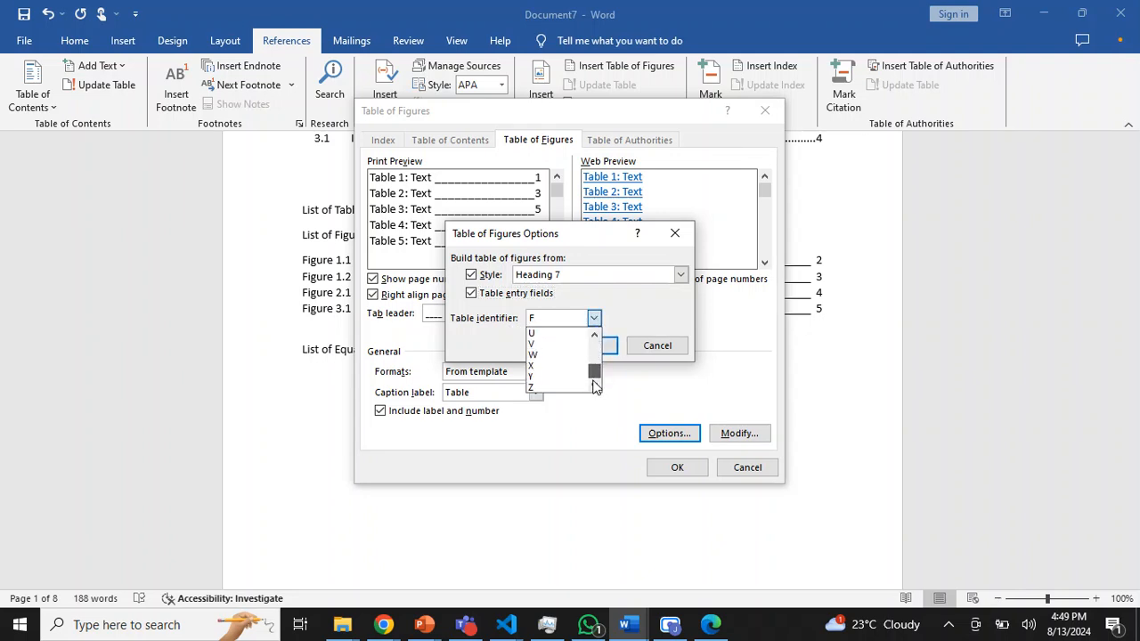
click(541, 389)
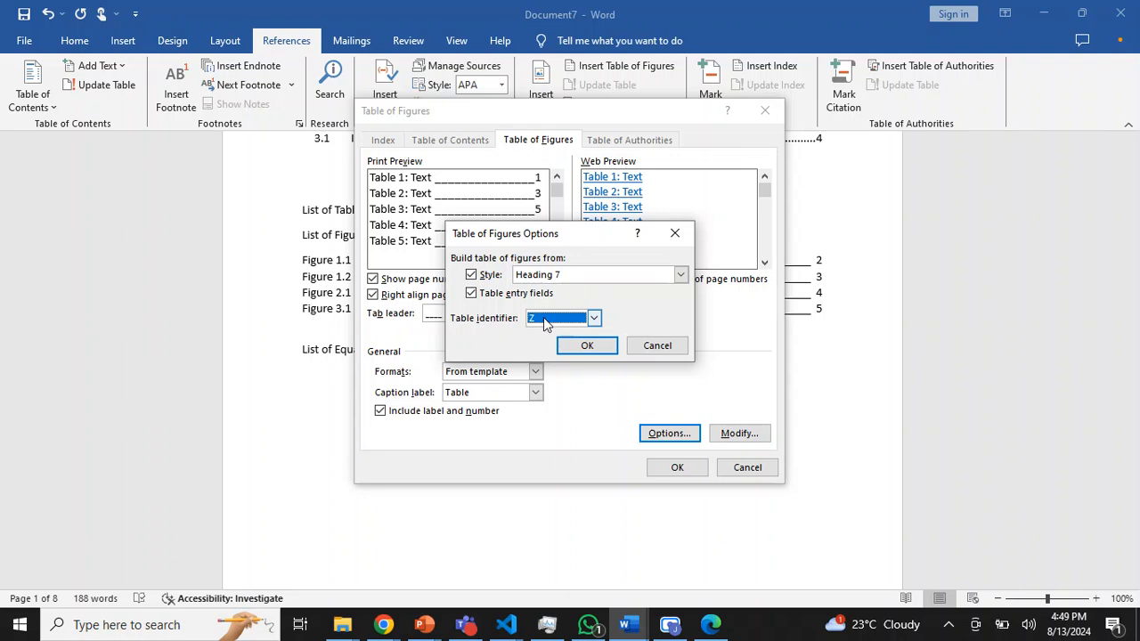
click(585, 346)
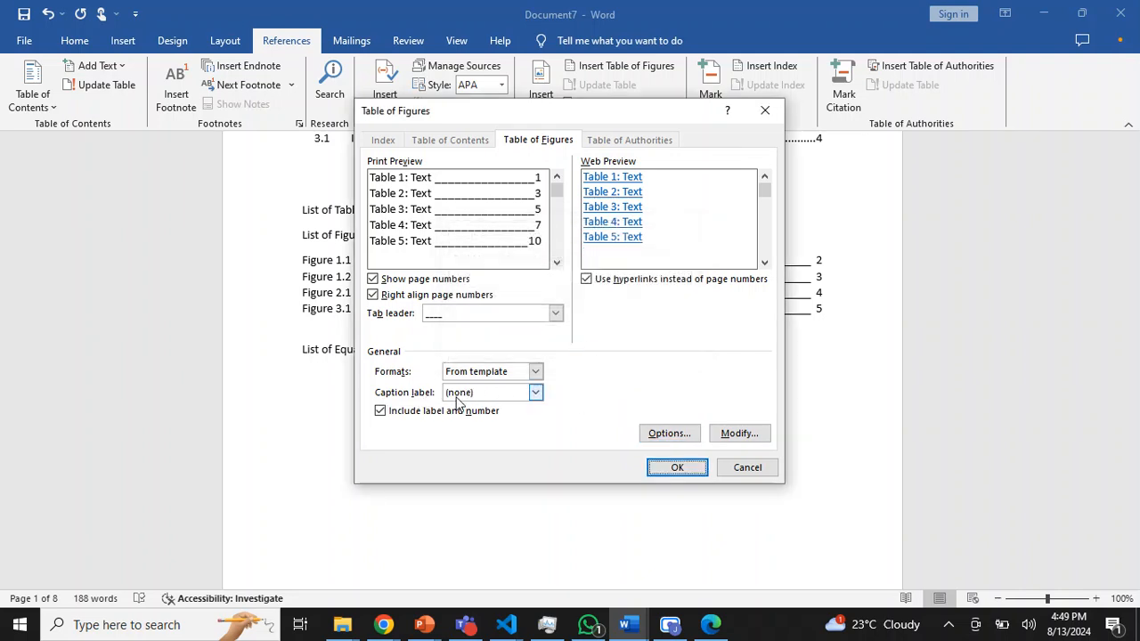
- Choose the Equation caption label and insert the list of equations
click(536, 393)
click(513, 420)
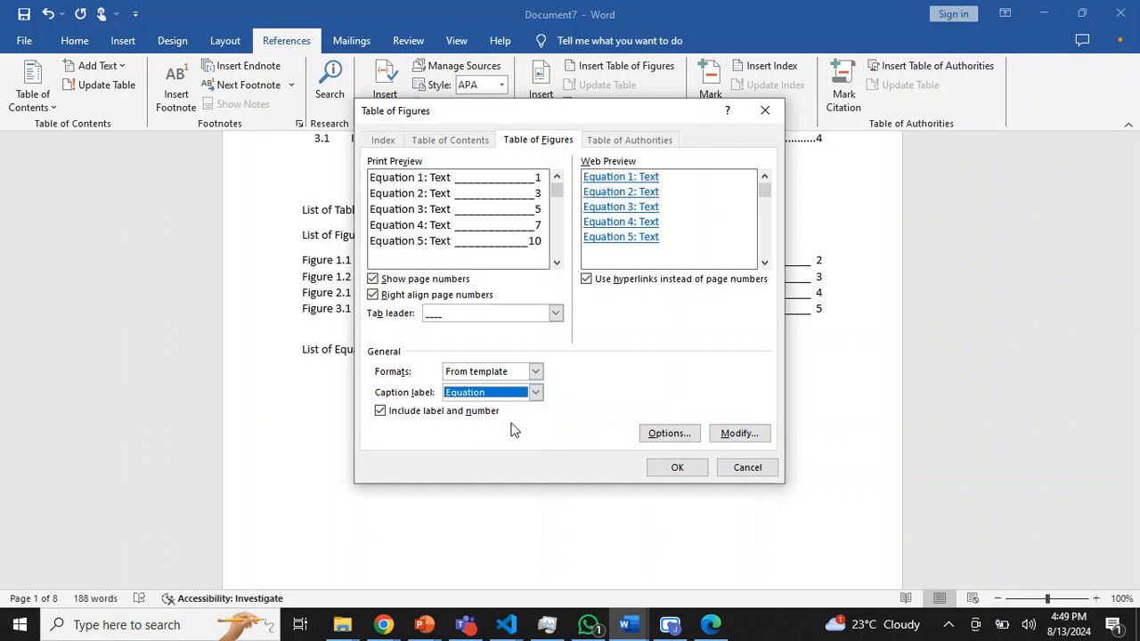
click(679, 470)
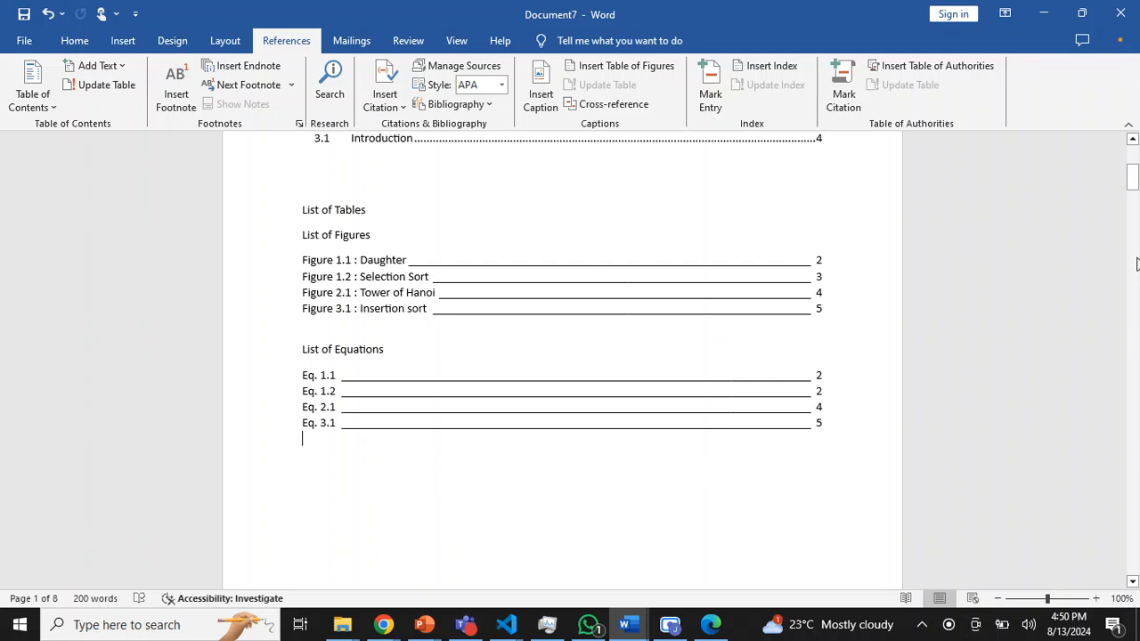
- Start a table of figures on a new line below List of Tables, built from the Heading 8 style
drag(1133, 181, 1133, 173)
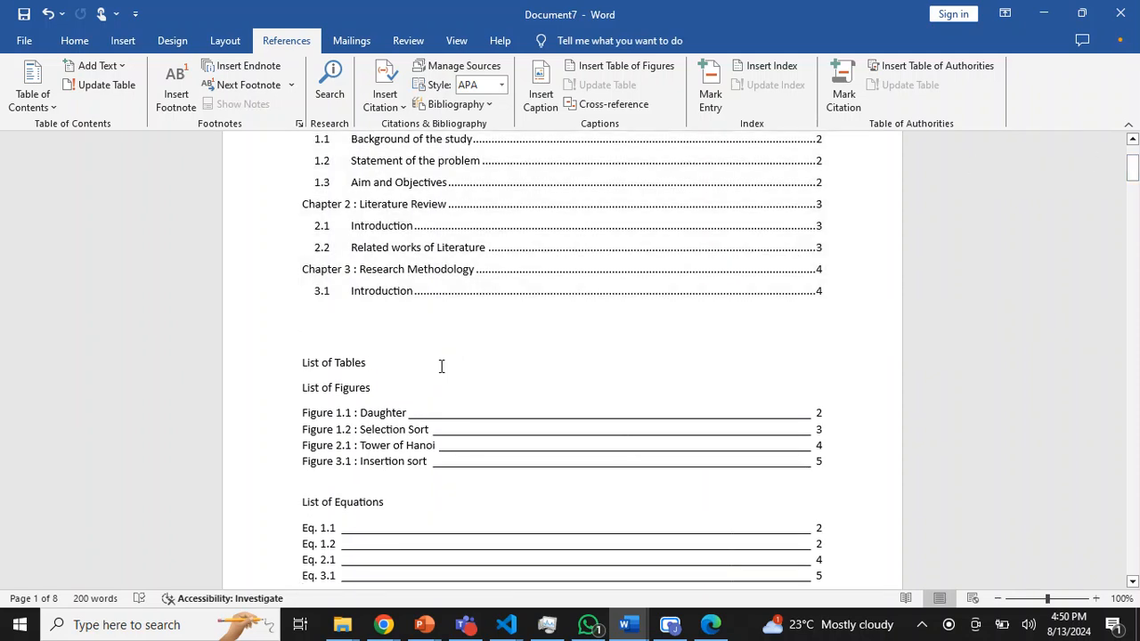
key(Return)
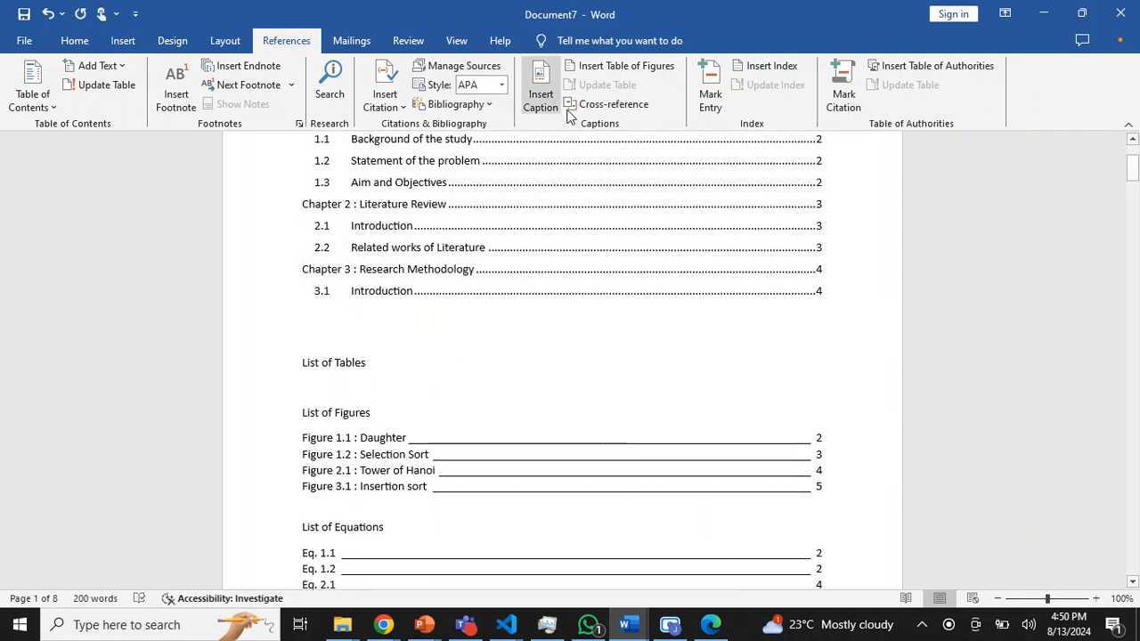
click(616, 66)
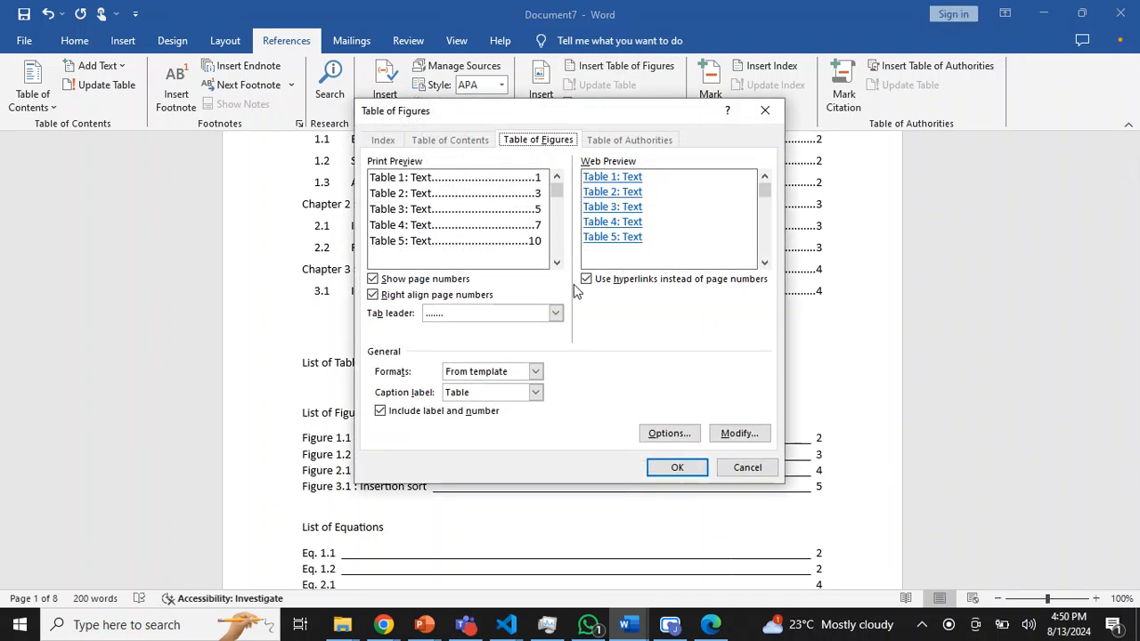
click(666, 434)
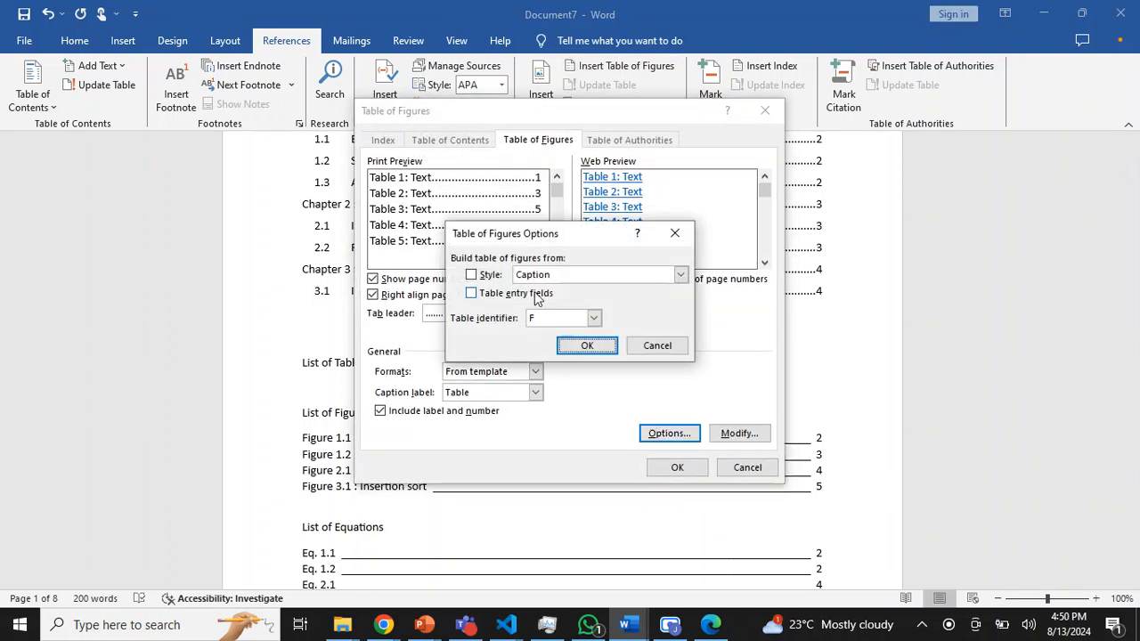
click(471, 276)
click(681, 274)
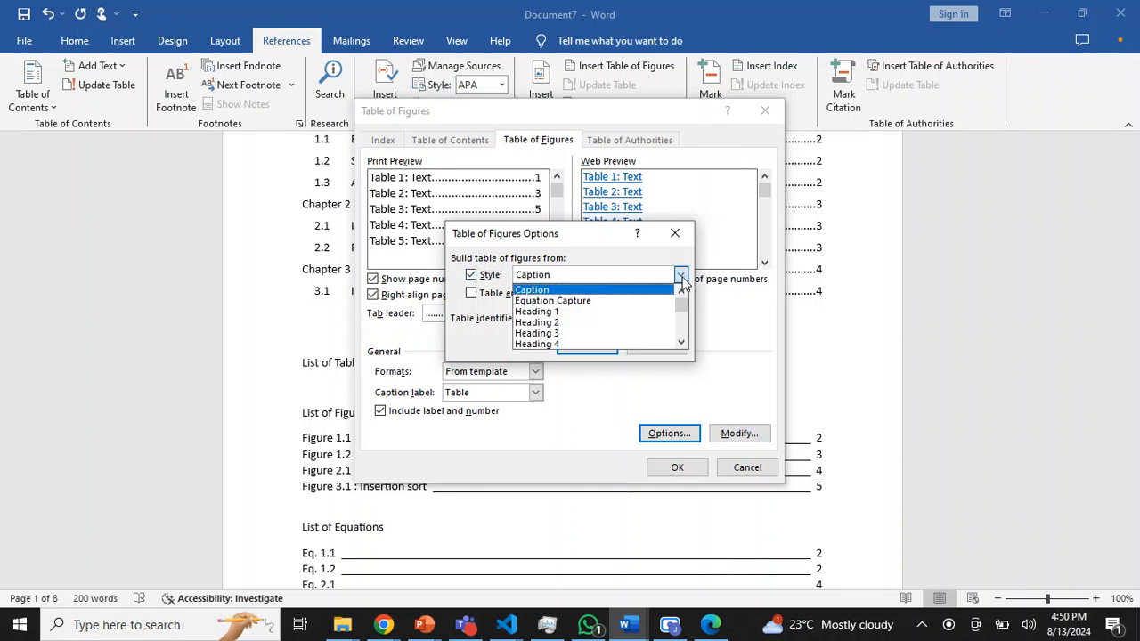
scroll(686, 344, down, 5)
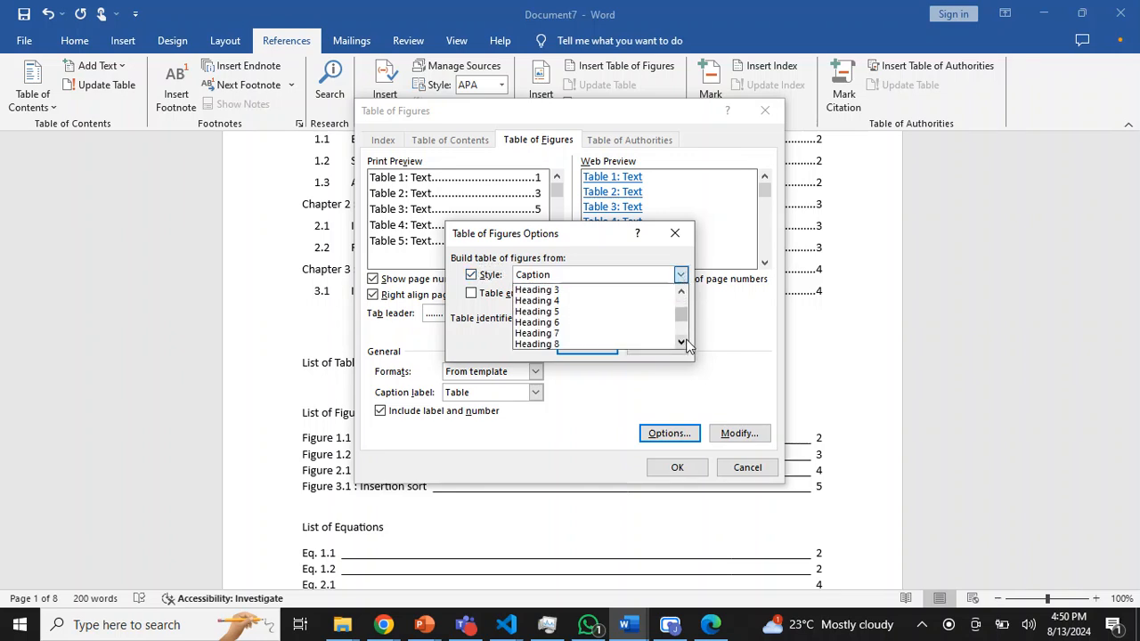
click(563, 335)
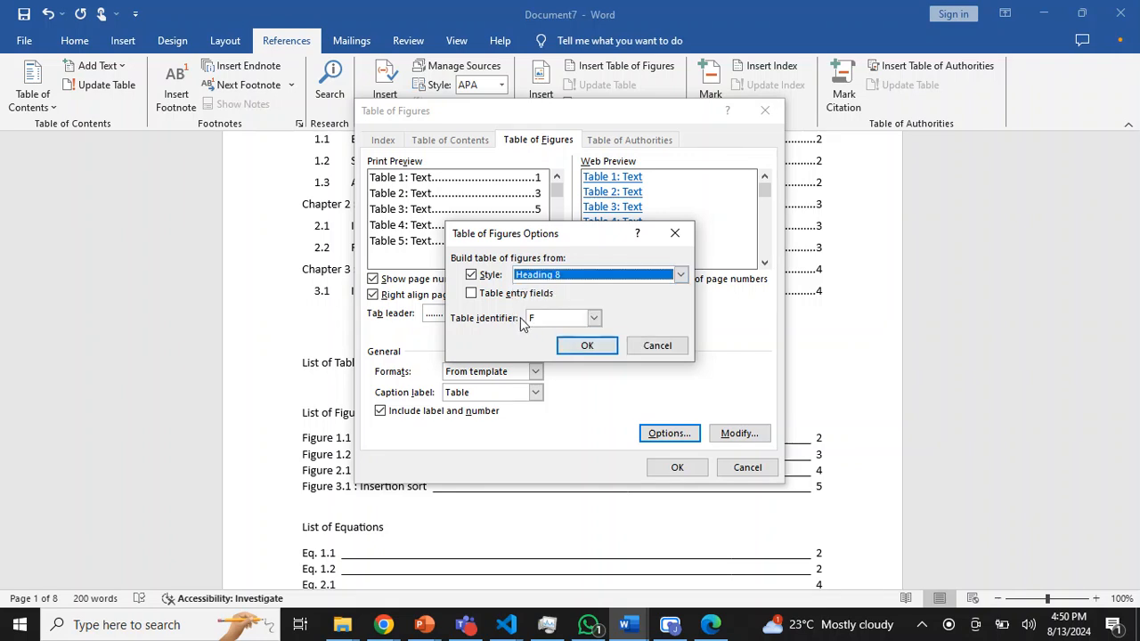
- Include table entry fields with table identifier J in the list of tables options
click(474, 296)
click(594, 318)
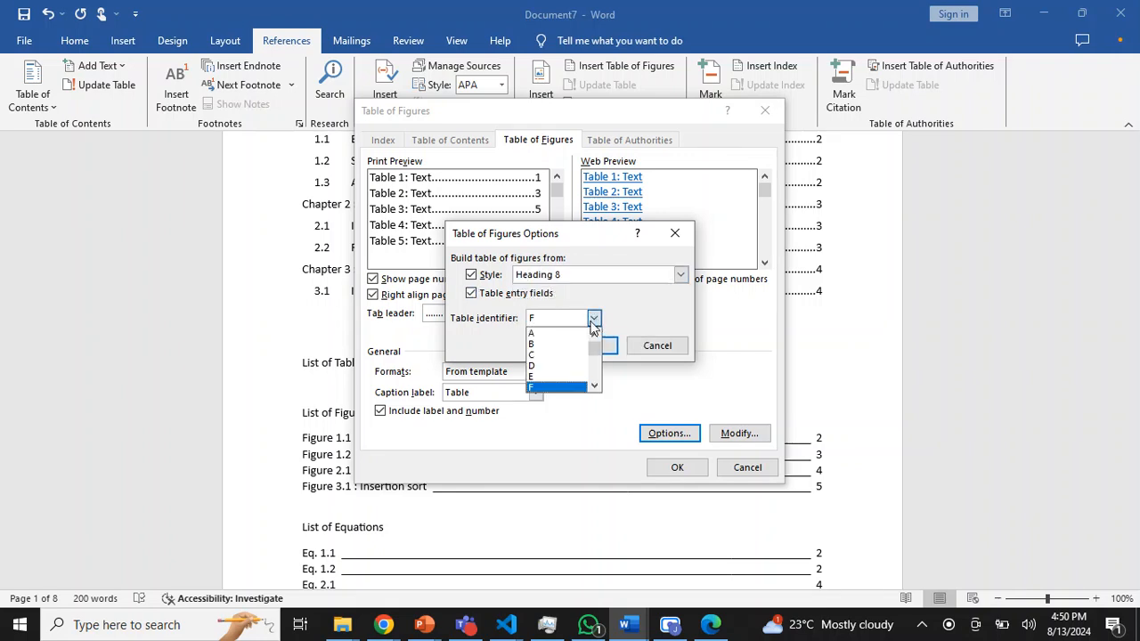
click(596, 387)
click(596, 387)
click(596, 387)
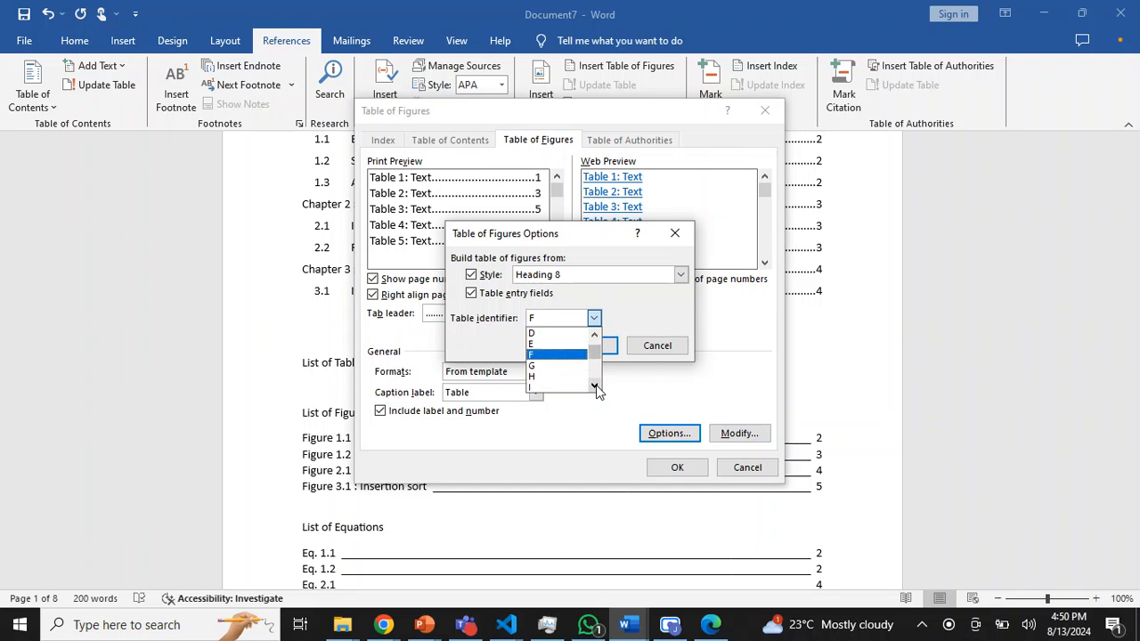
click(596, 386)
click(595, 387)
click(546, 375)
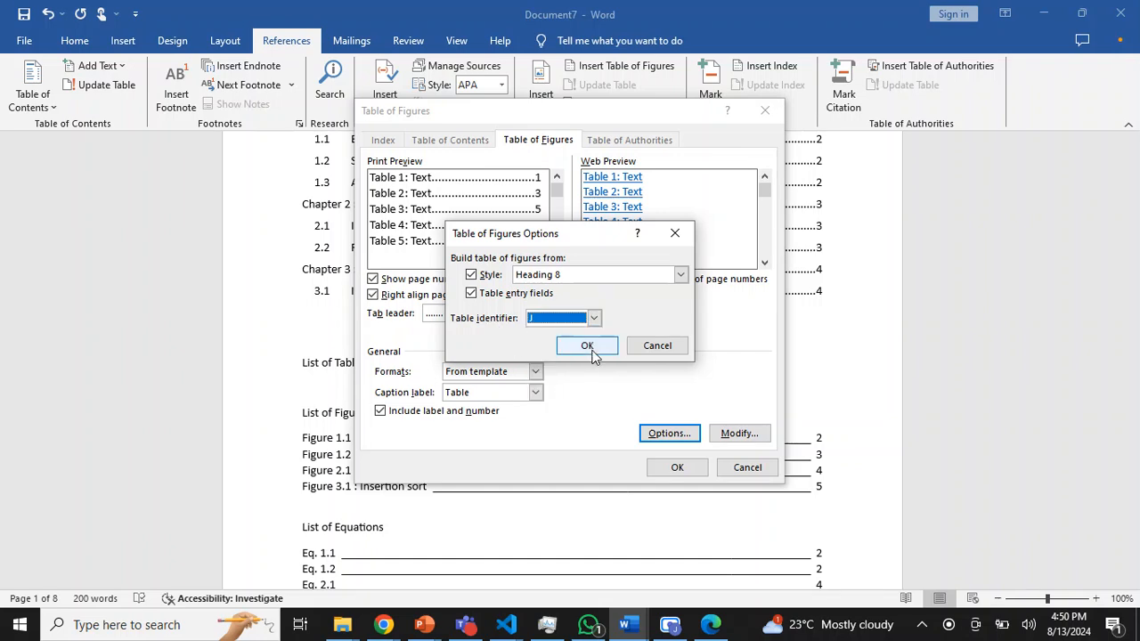
click(587, 346)
- Choose the Table caption label and insert the list of tables
click(536, 393)
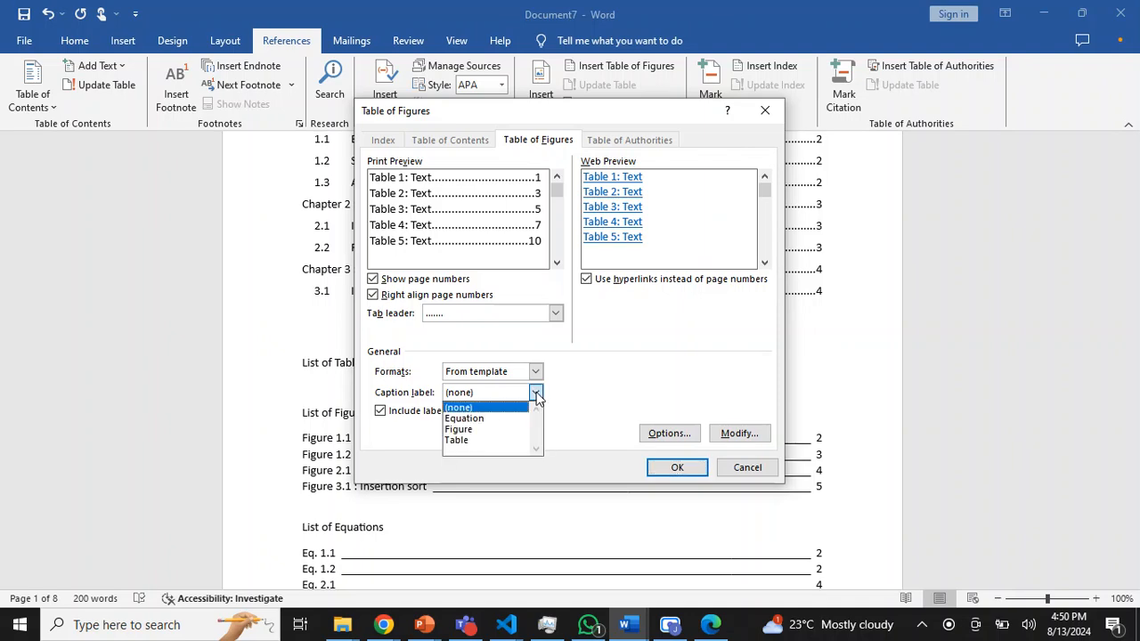
click(499, 443)
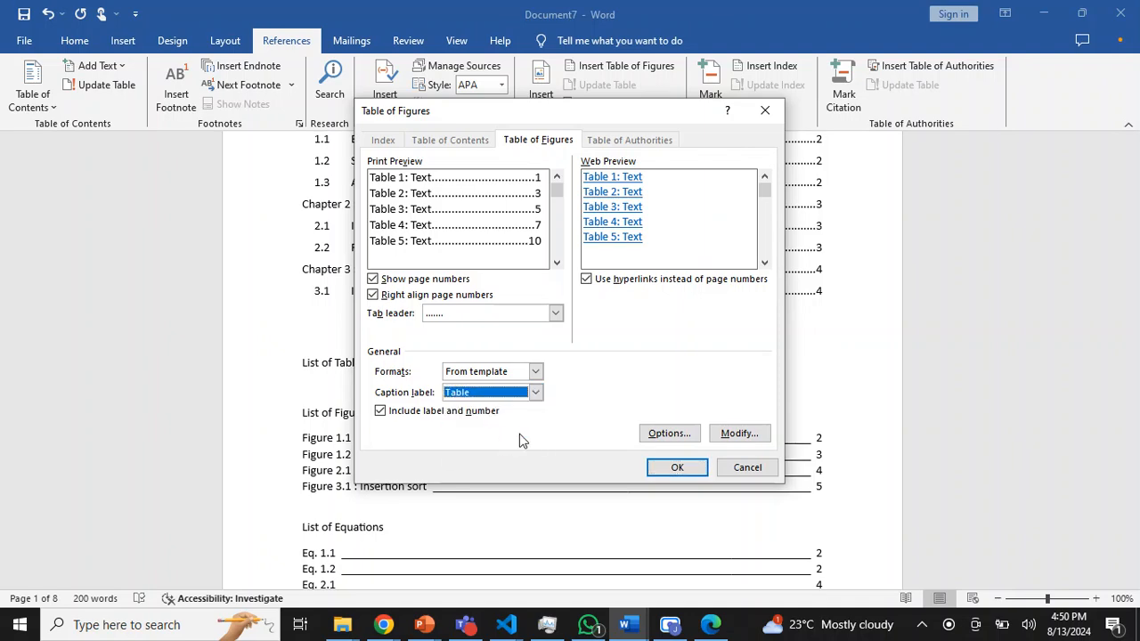
click(679, 470)
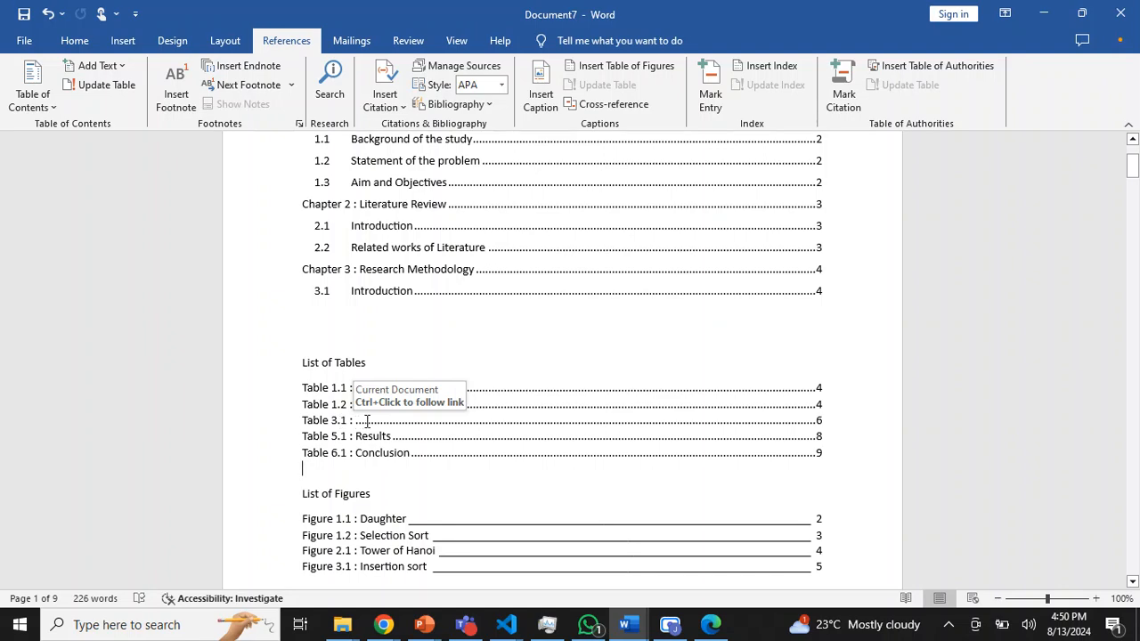
- Delete the untitled Table 3.1 caption below the Insertion sort figure in chapter 3
drag(1133, 165, 1138, 403)
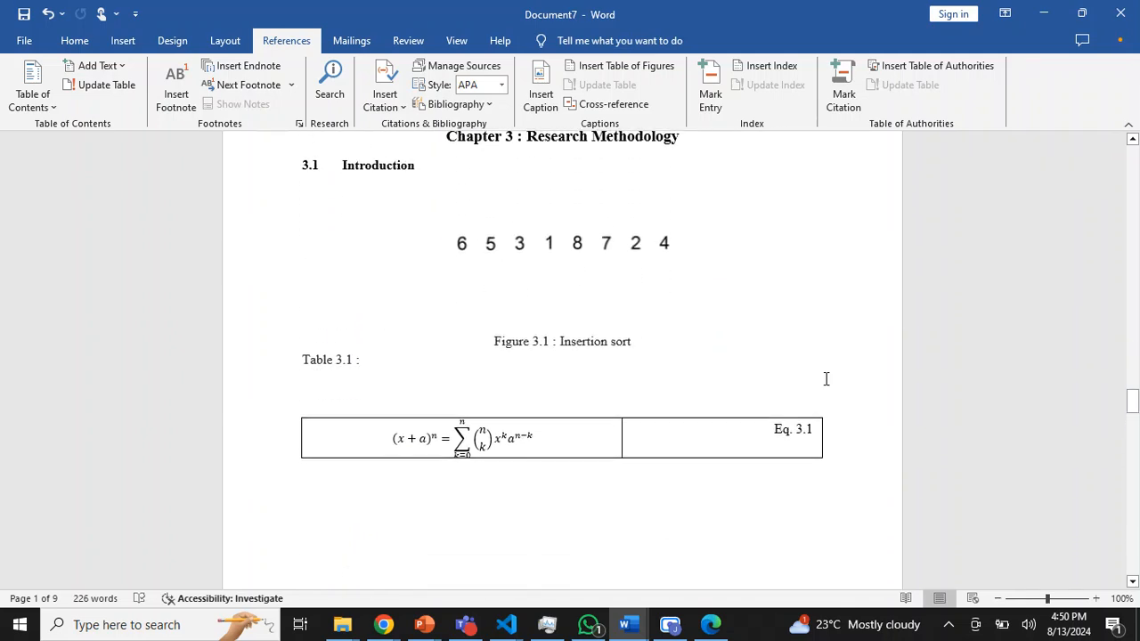
drag(372, 367, 298, 355)
key(Delete)
- Update the entire list of tables, including its entries and page numbers
drag(1133, 405, 1134, 172)
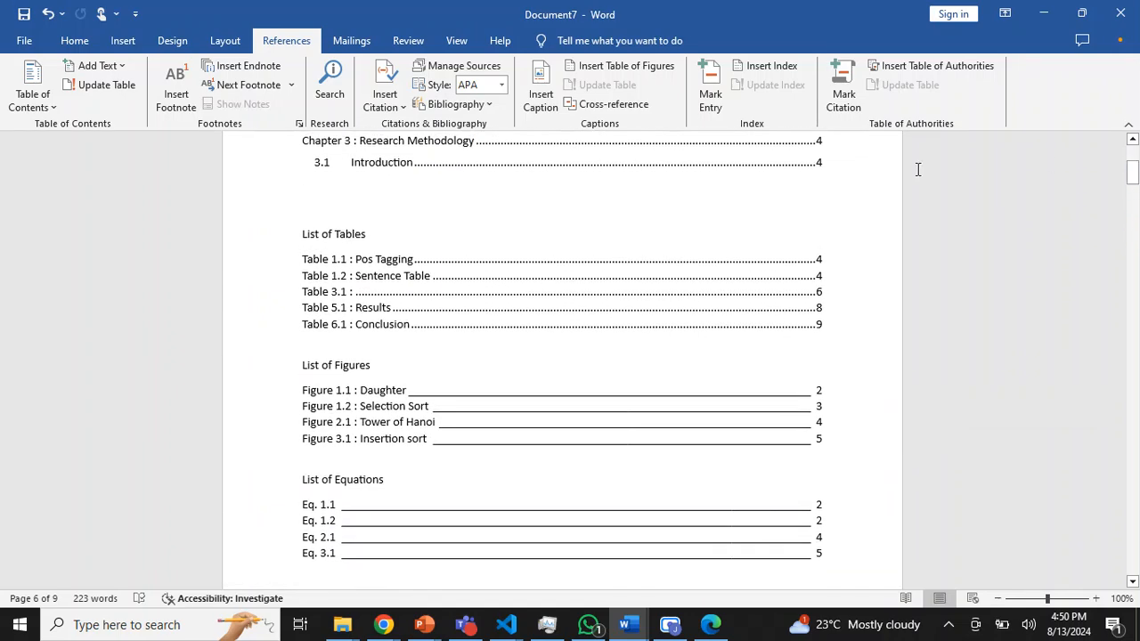
click(655, 287)
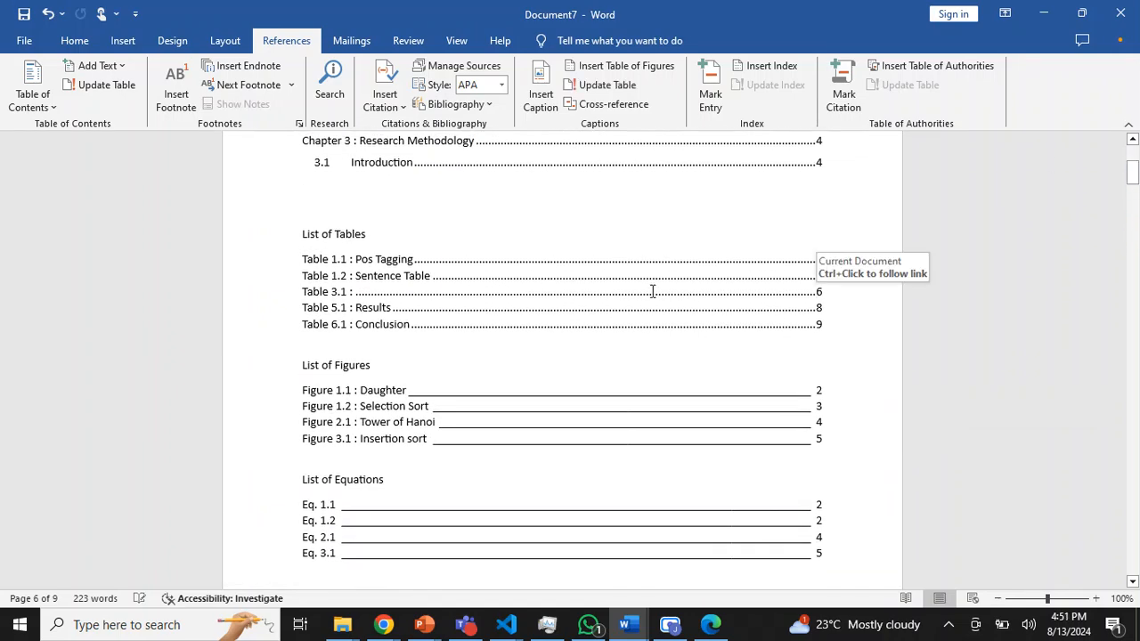
click(602, 85)
click(557, 309)
click(579, 334)
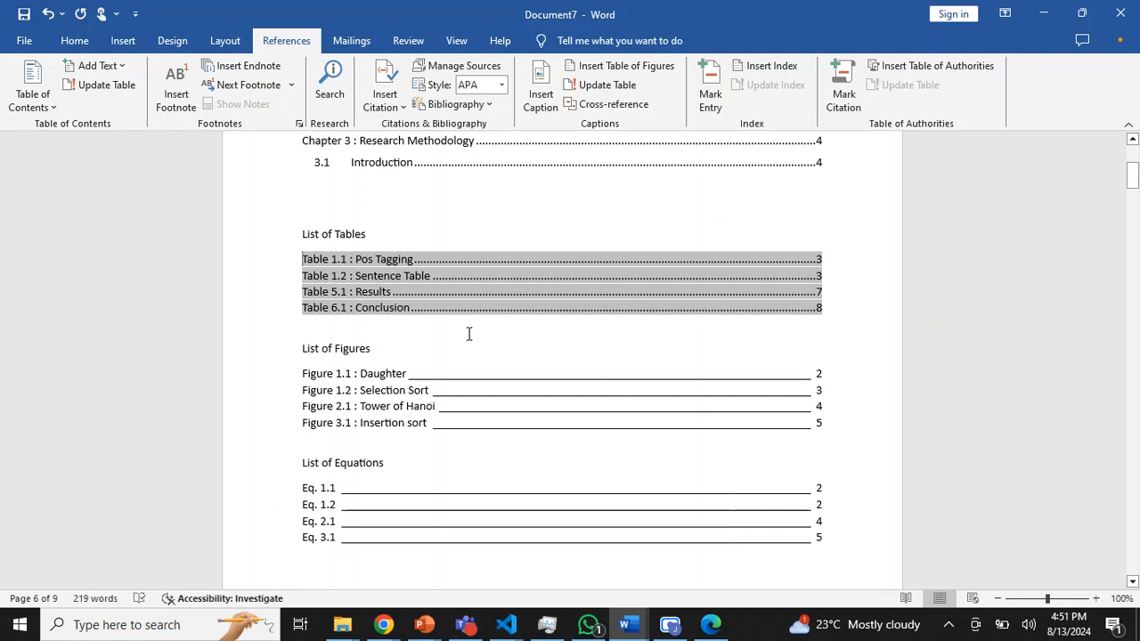
- Update the entire list of figures, including its entries and page numbers
click(539, 399)
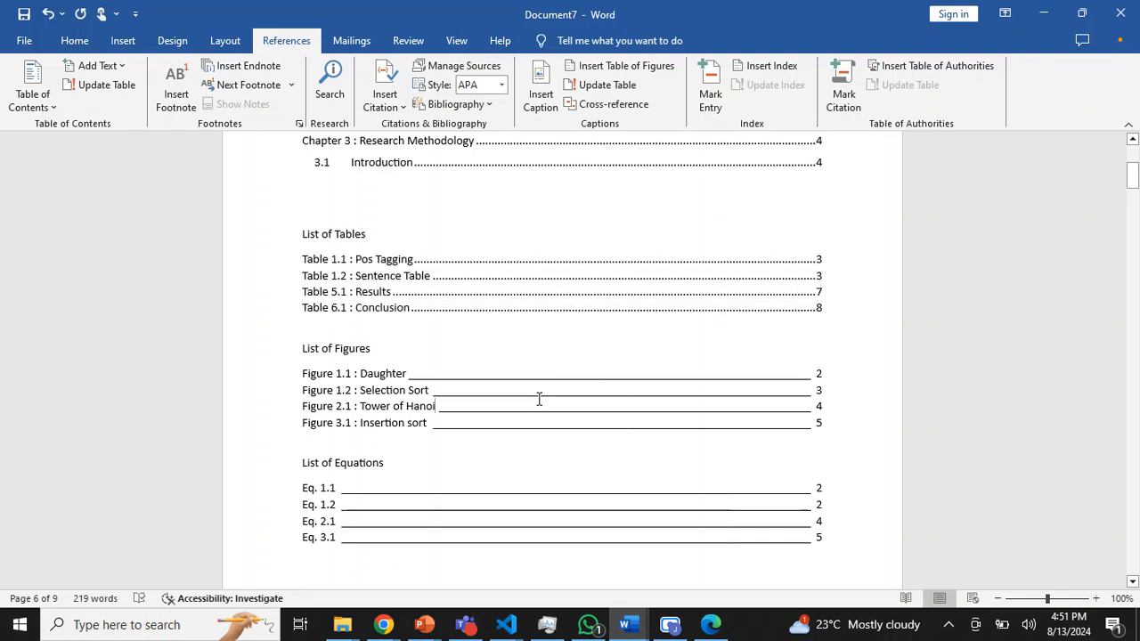
click(599, 104)
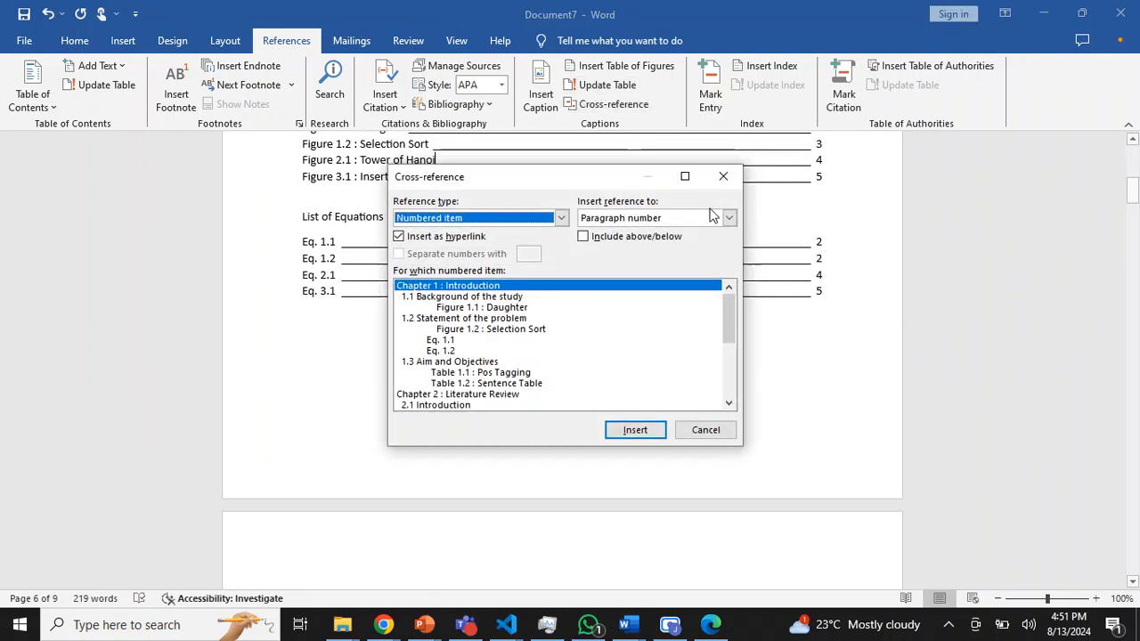
click(723, 175)
click(622, 85)
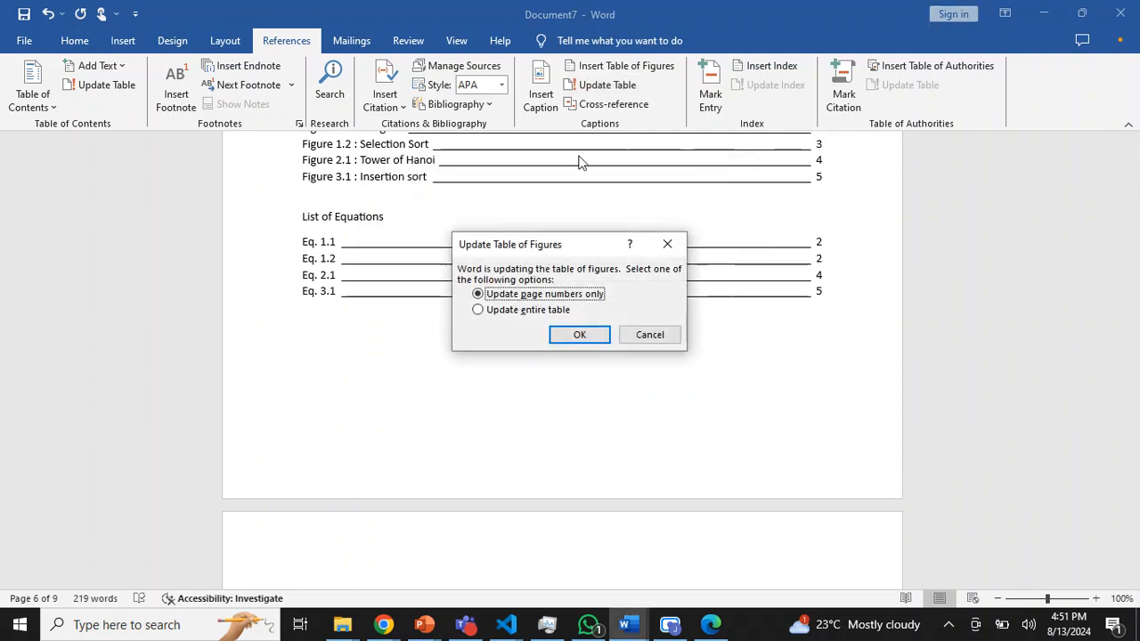
click(547, 310)
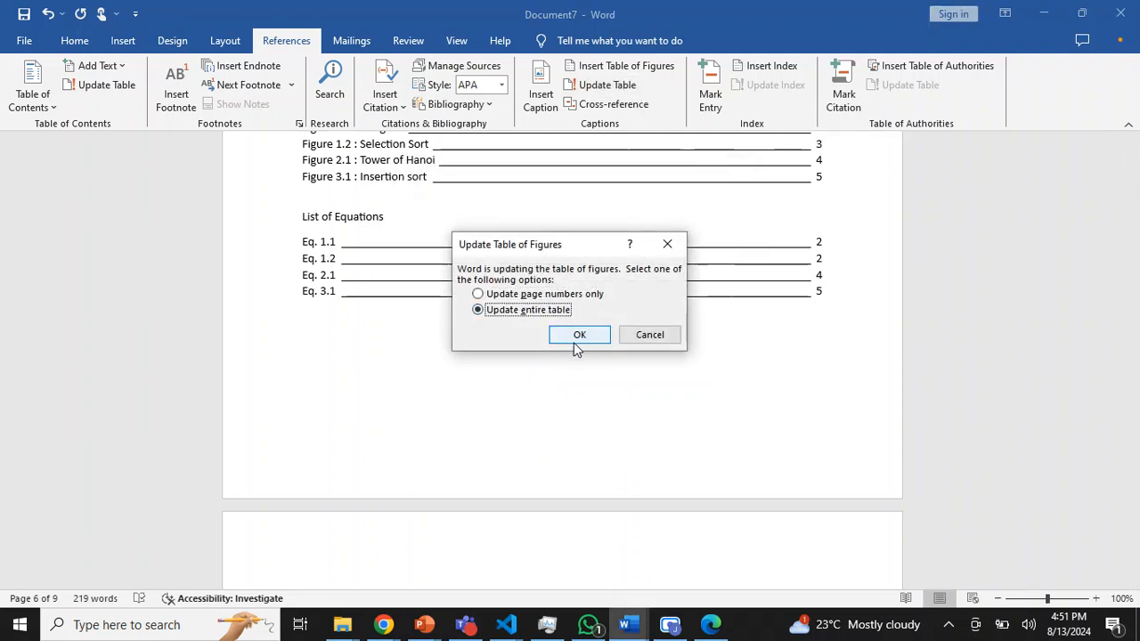
click(578, 336)
drag(1132, 186, 1133, 150)
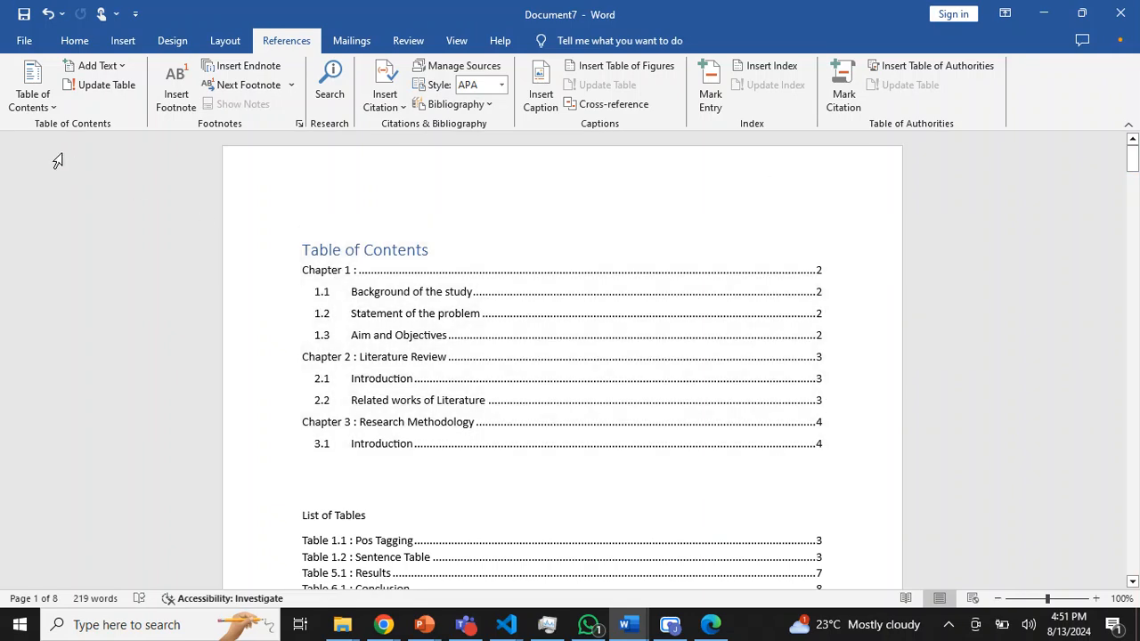
- Modify the Normal style to use the Times New Roman font at 12 pt
click(76, 42)
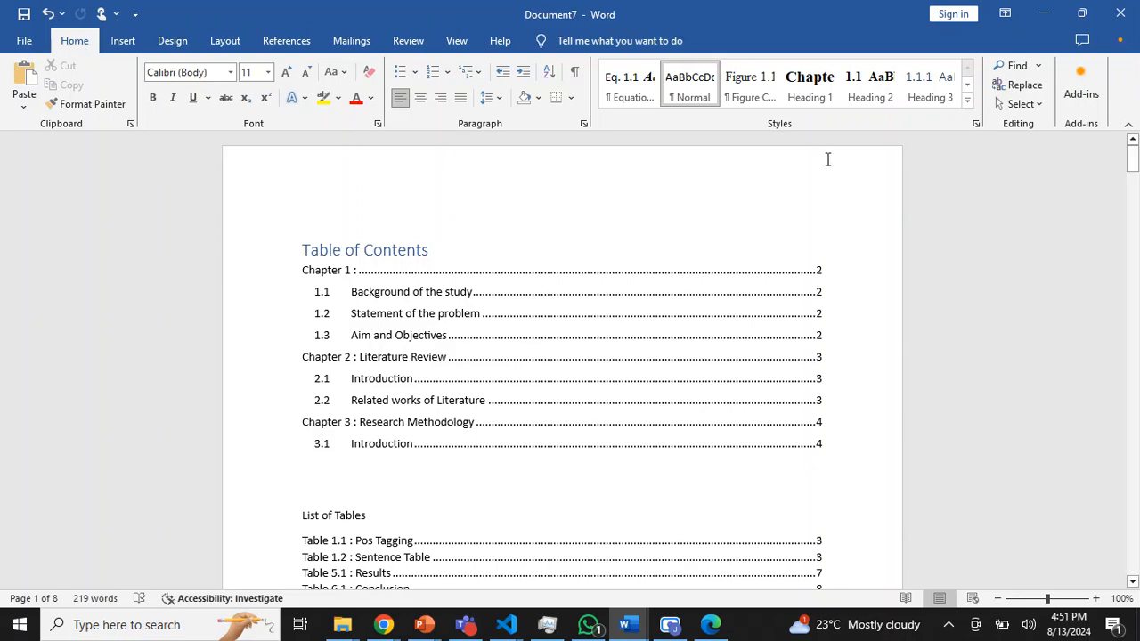
click(967, 101)
scroll(923, 114, down, 5)
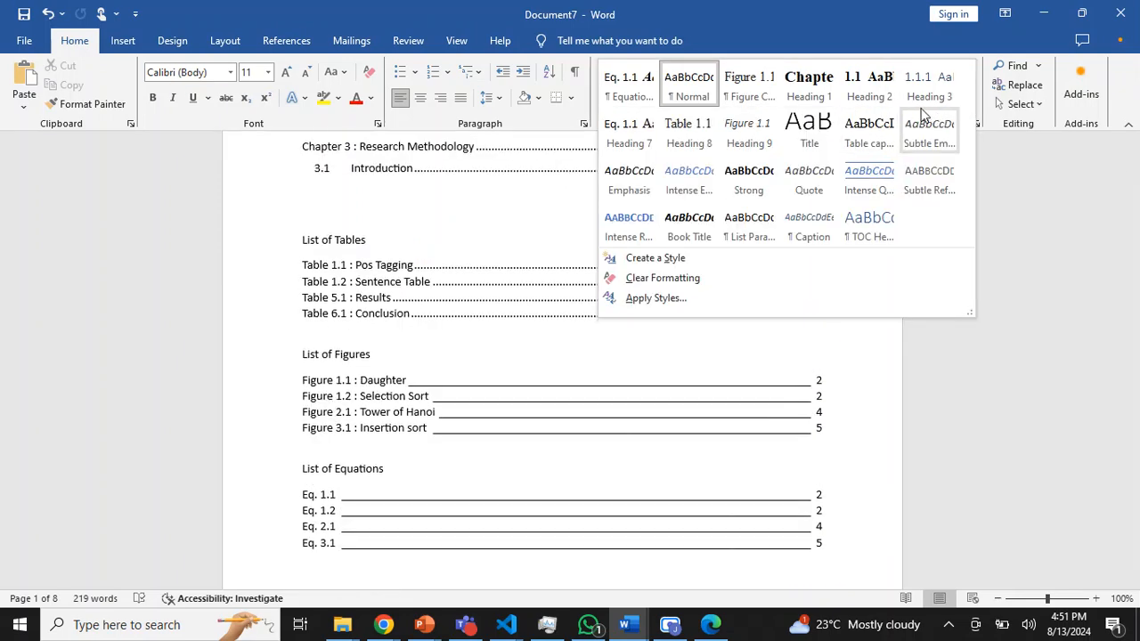
click(690, 78)
right_click(685, 81)
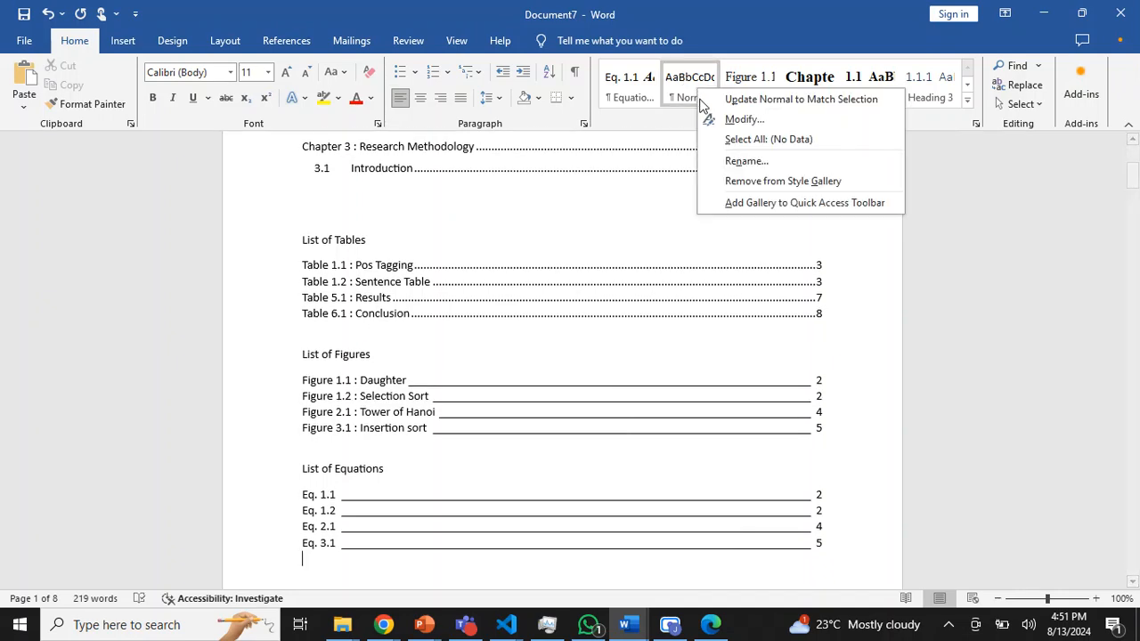
click(730, 117)
click(420, 238)
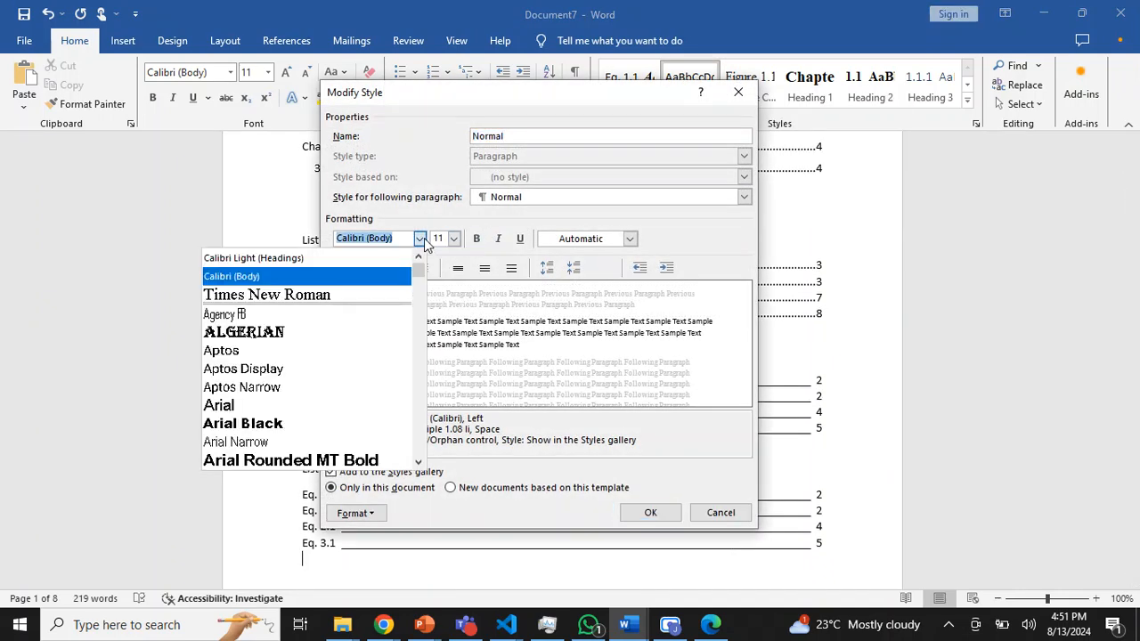
click(361, 296)
click(454, 238)
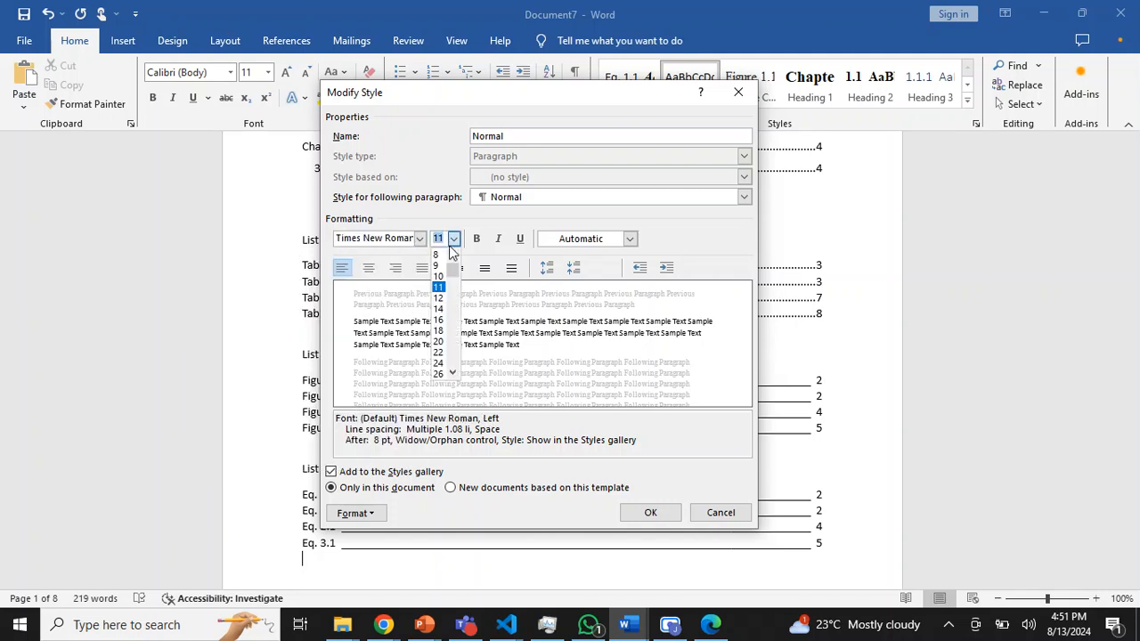
click(445, 304)
- Set double line spacing and justified alignment for the Normal style and save the style changes
click(512, 269)
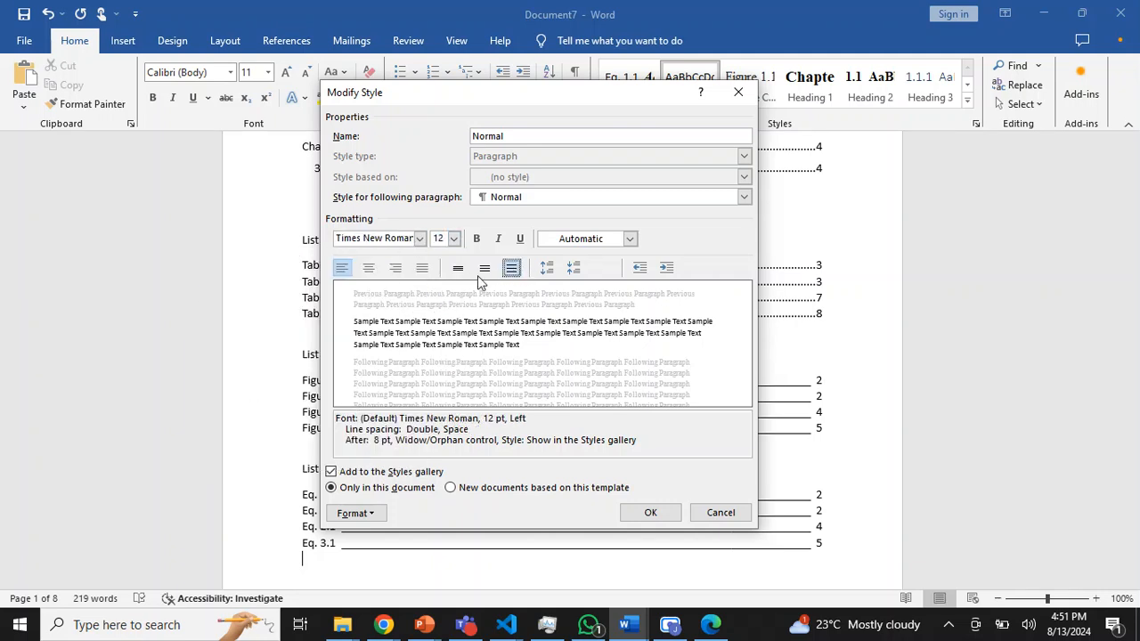
click(422, 269)
click(645, 511)
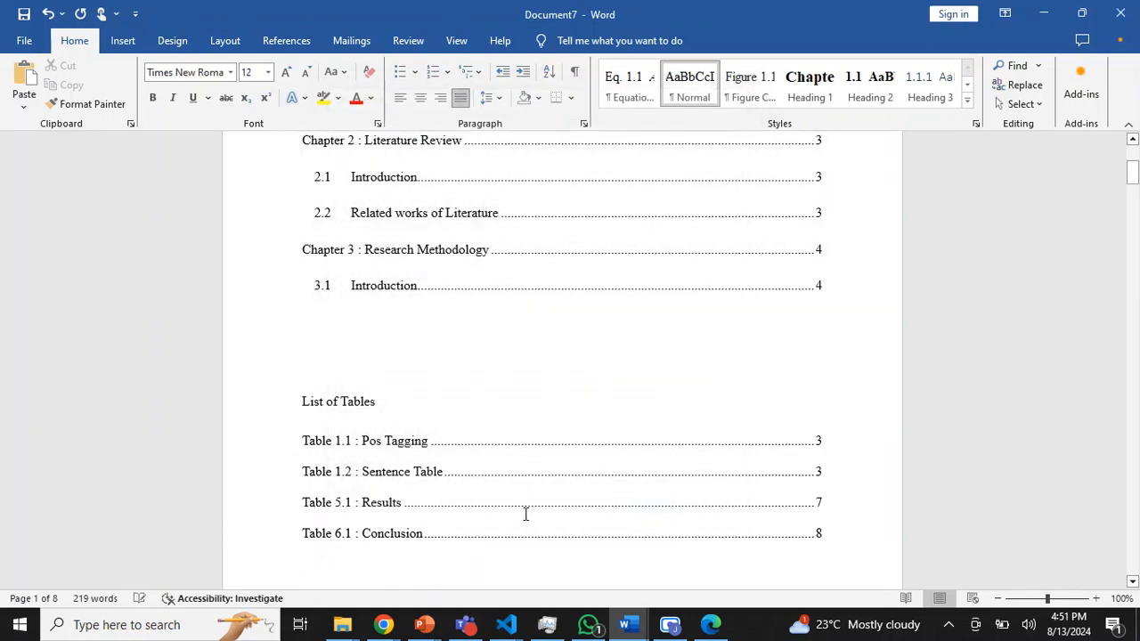
- With the cursor in the Table of Contents heading, modify the Title style to Times New Roman, 14 pt, bold, centered, with 1.5 line spacing
drag(1128, 191, 1128, 174)
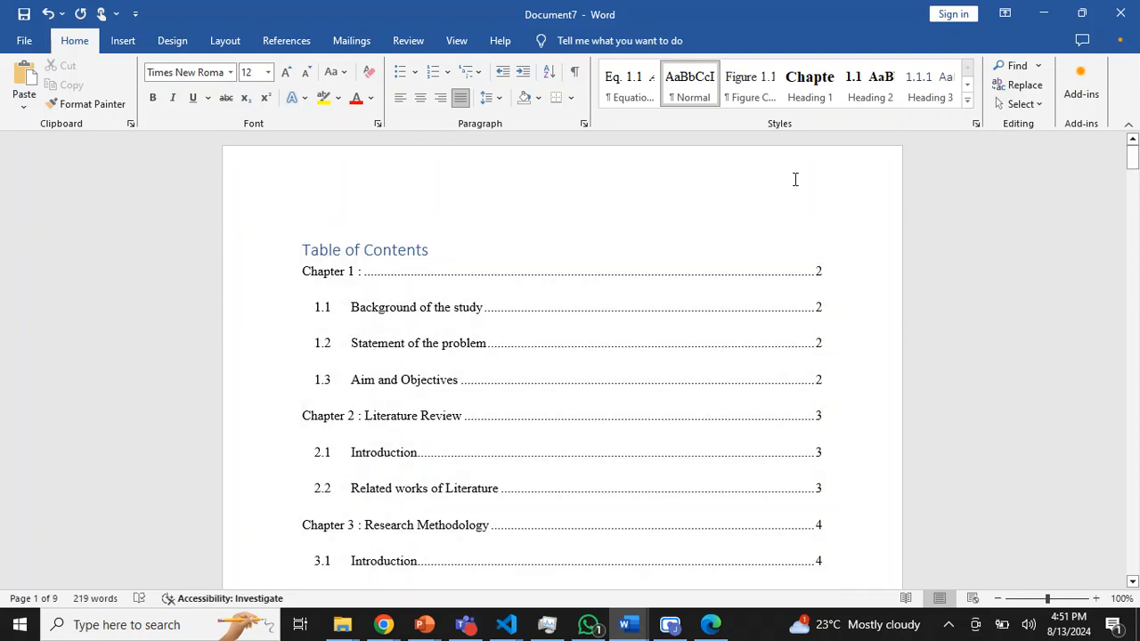
click(820, 183)
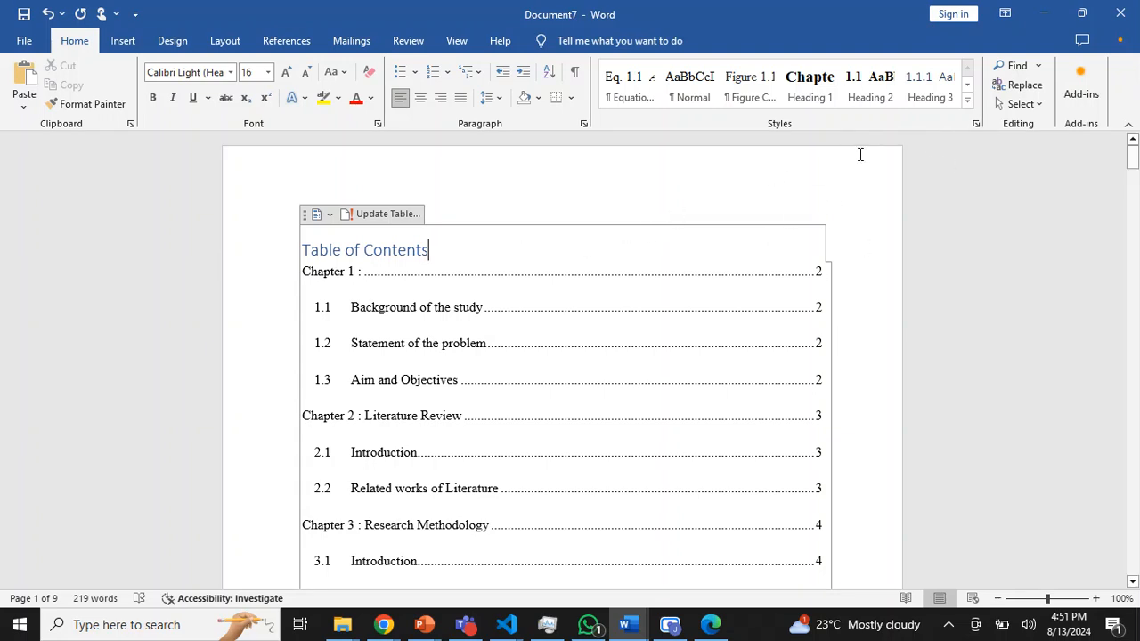
click(968, 101)
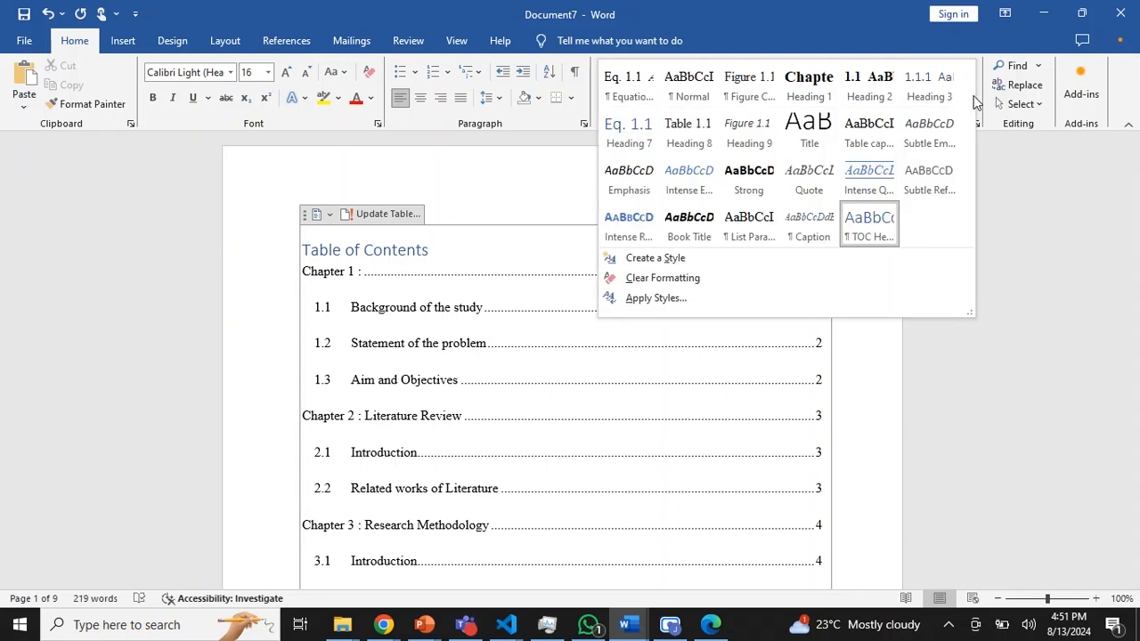
right_click(815, 138)
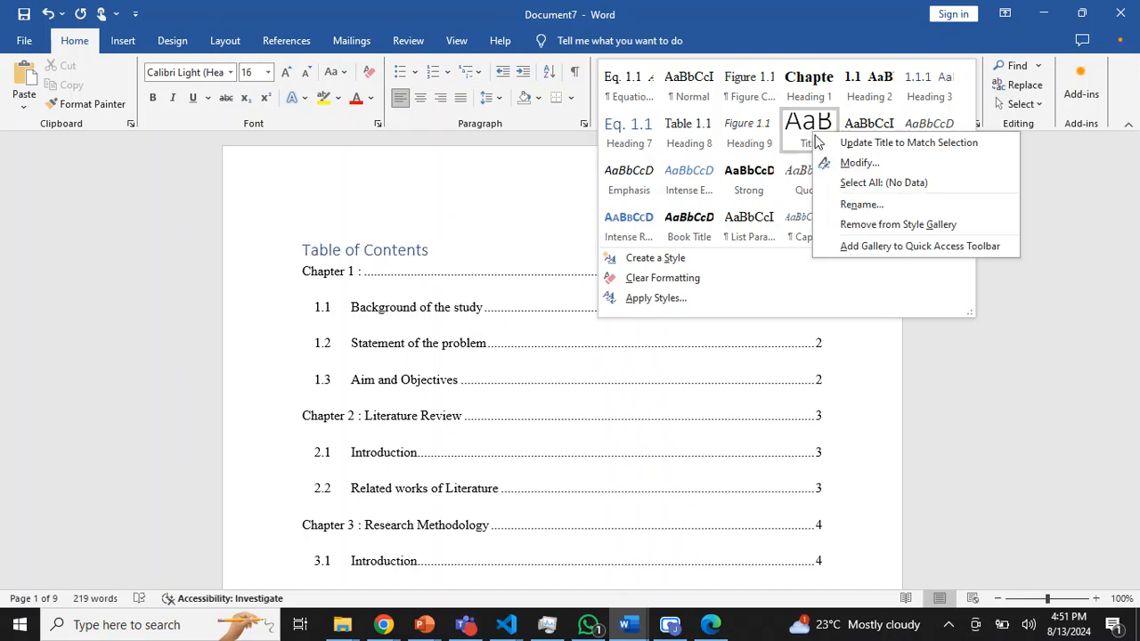
click(708, 163)
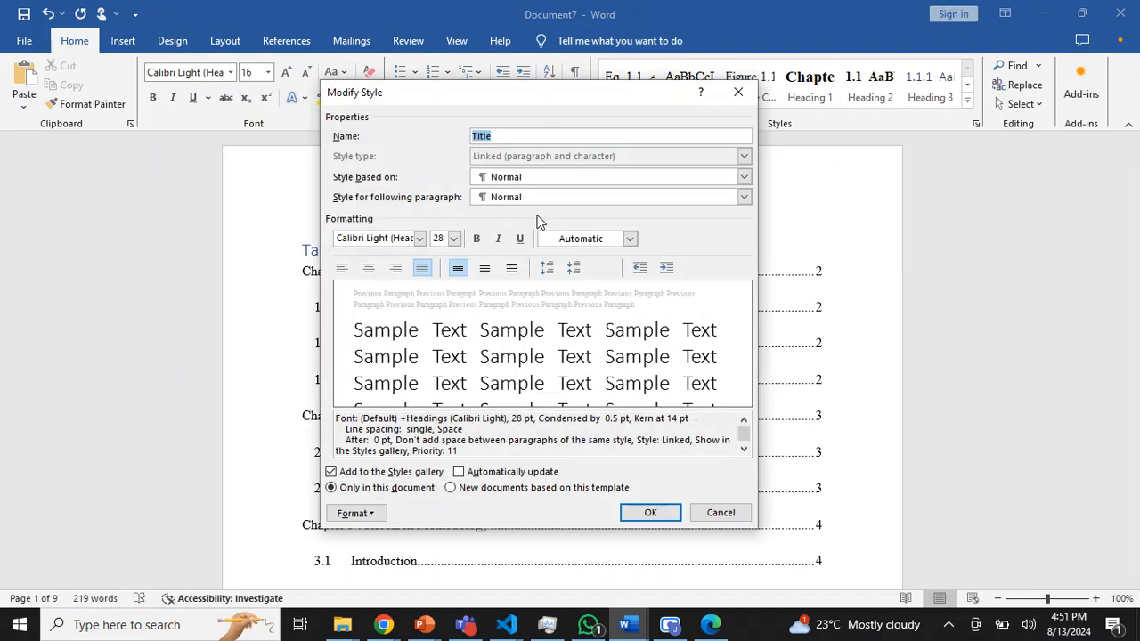
click(419, 238)
click(345, 292)
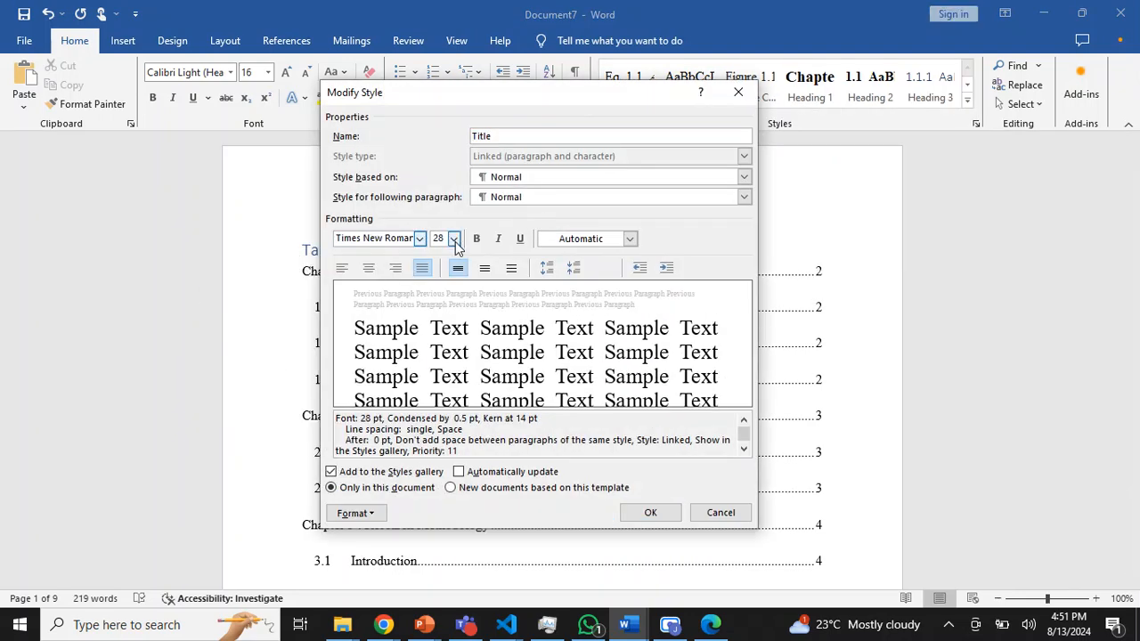
click(454, 239)
click(439, 298)
click(476, 240)
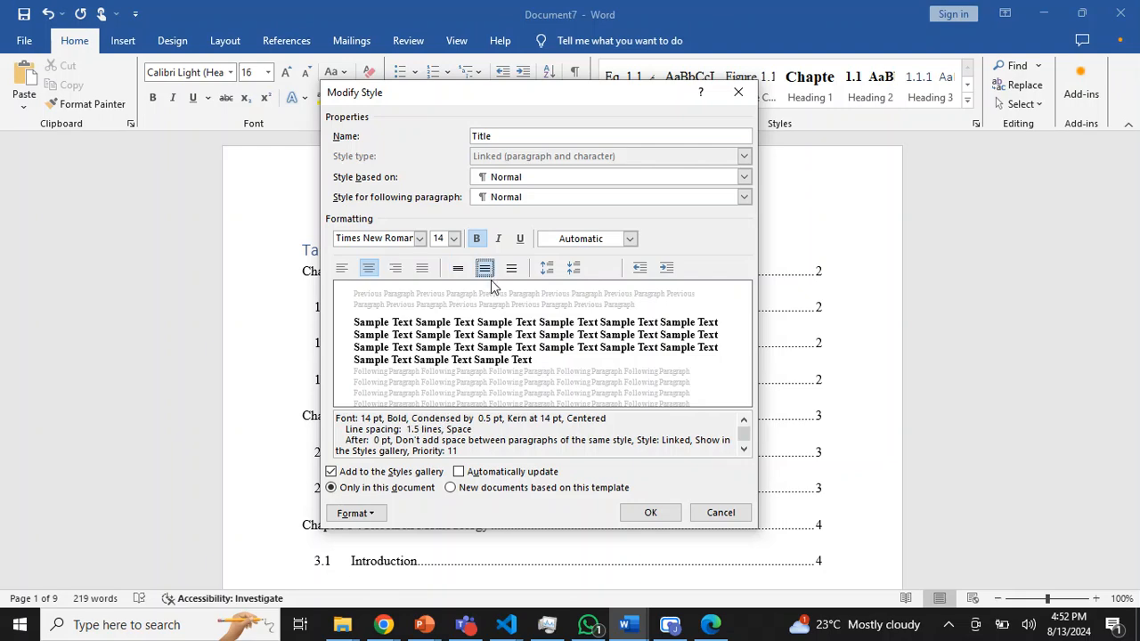
- Enable Page break before in the Title style's paragraph settings and save the style changes
click(359, 516)
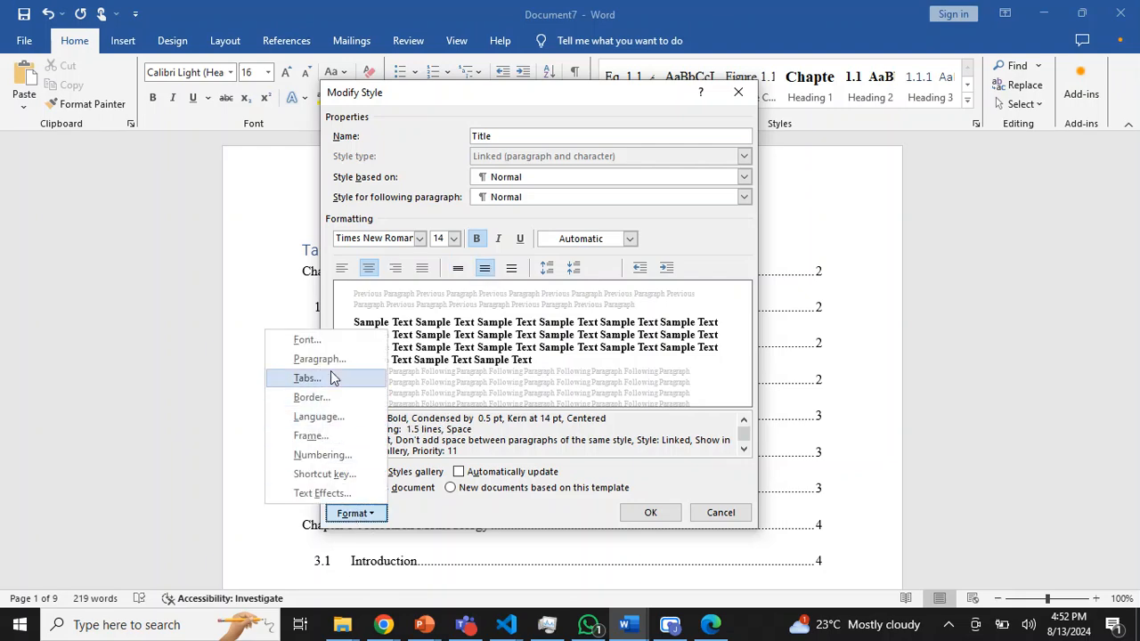
click(314, 359)
click(425, 194)
click(634, 502)
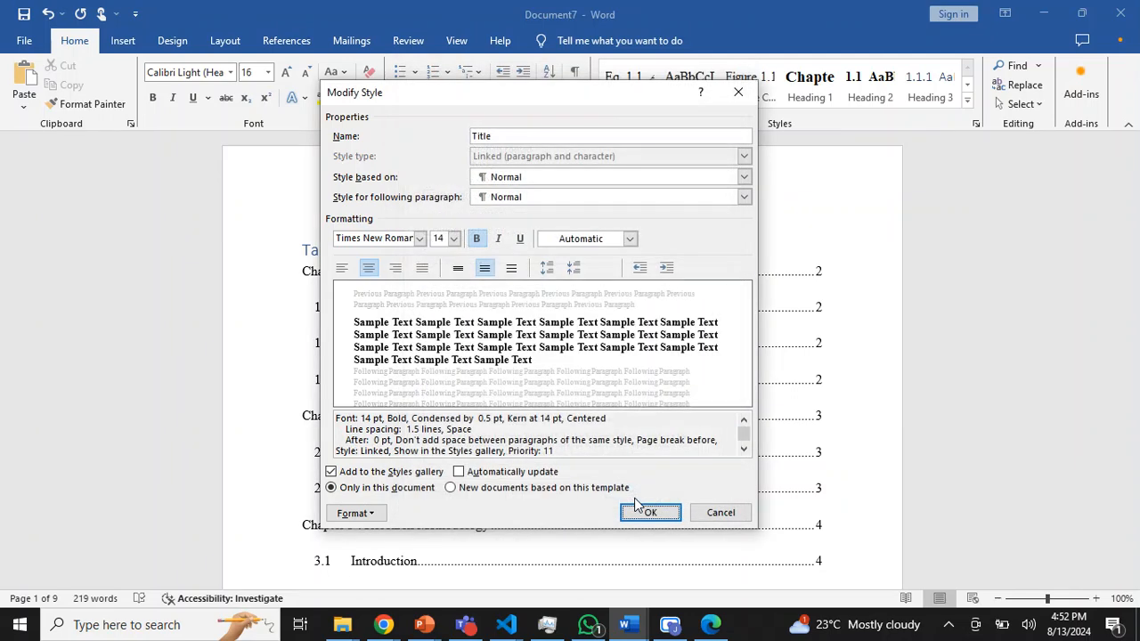
click(650, 514)
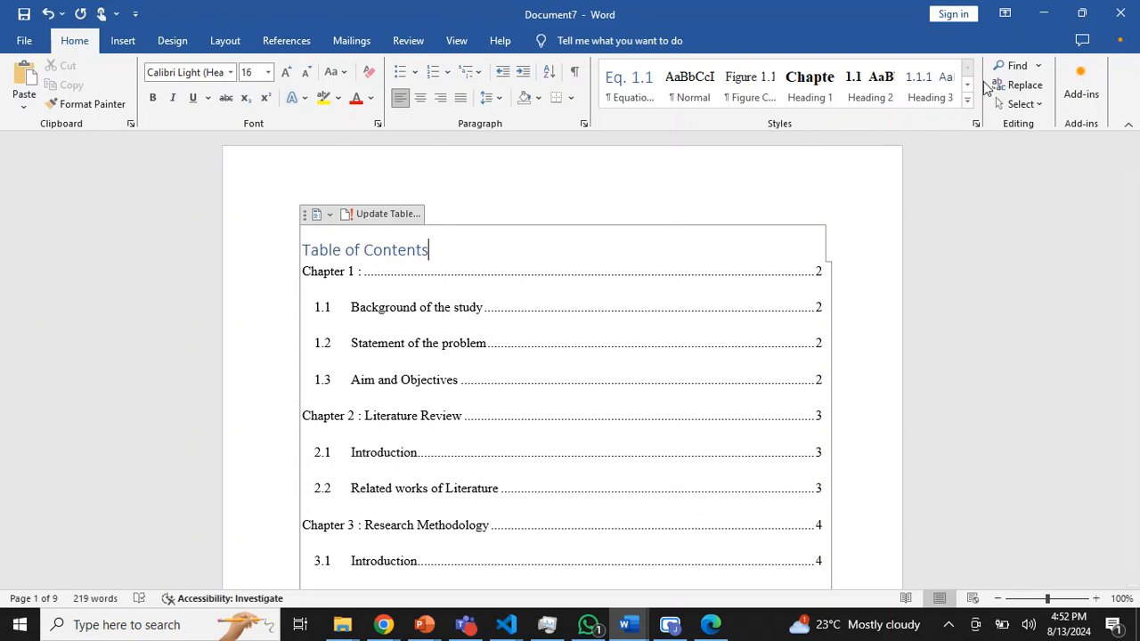
- Apply the Title style to the Table of Contents heading and update the entire table of contents
click(968, 103)
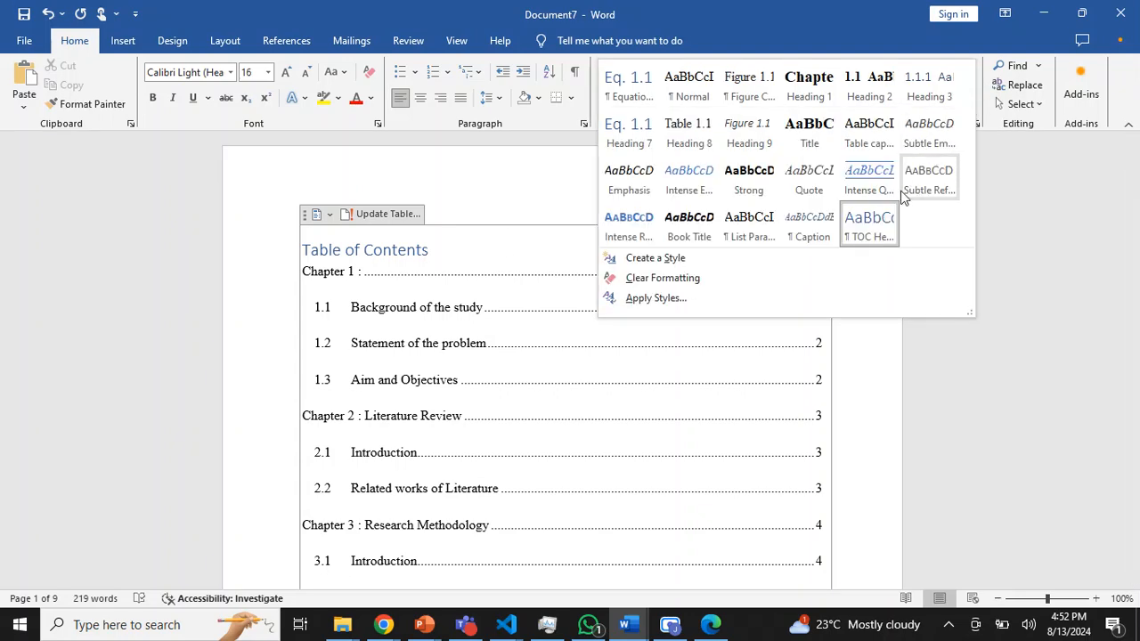
click(806, 134)
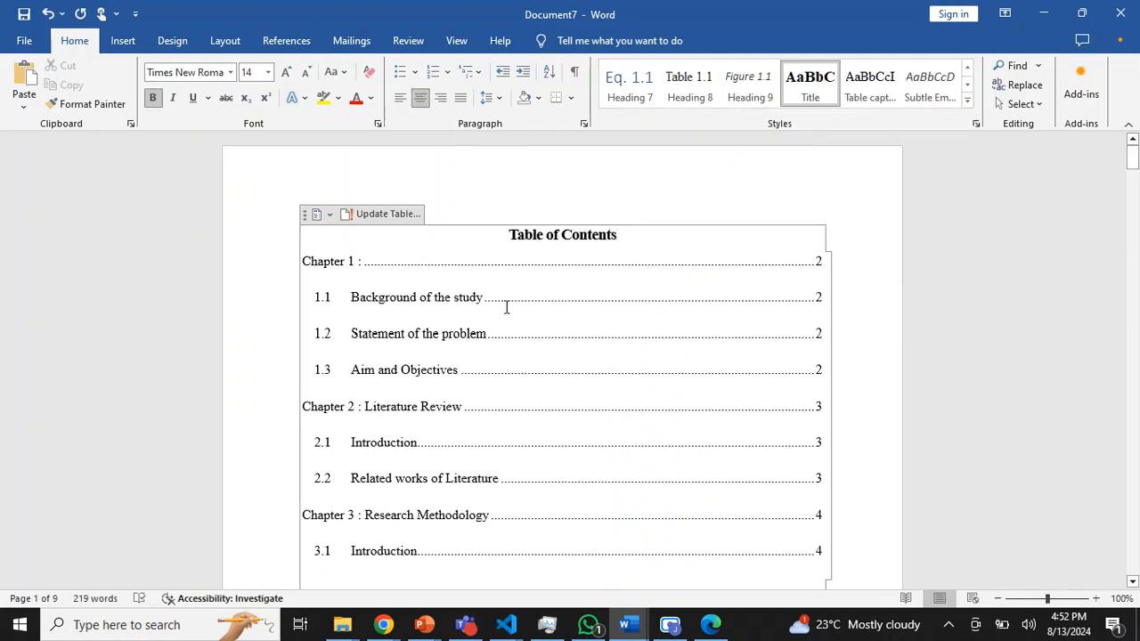
click(376, 213)
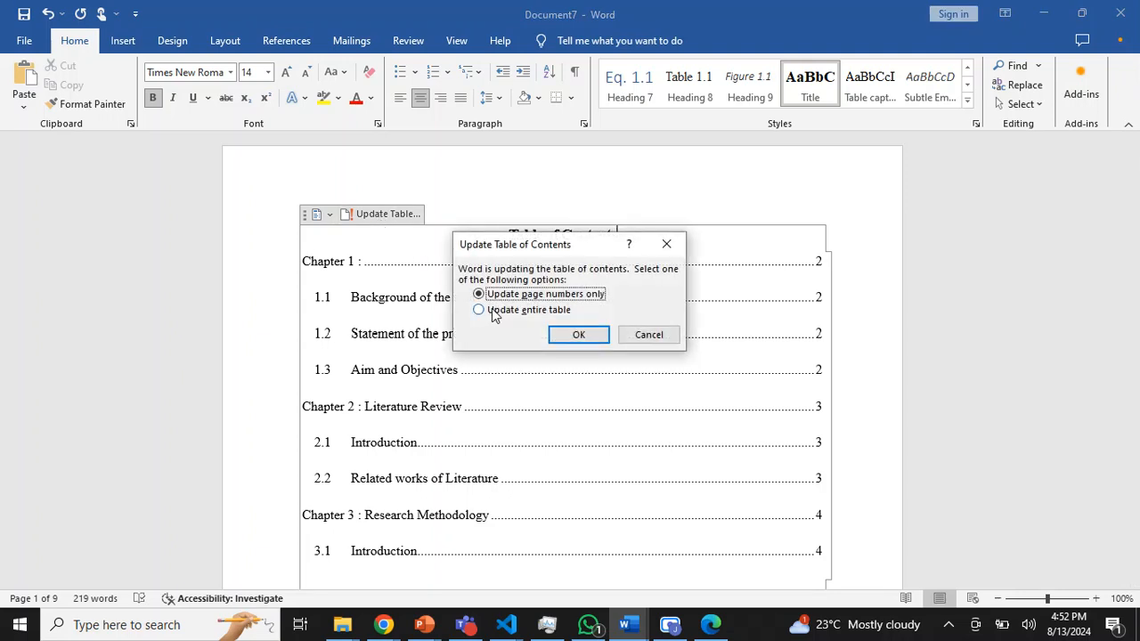
click(575, 336)
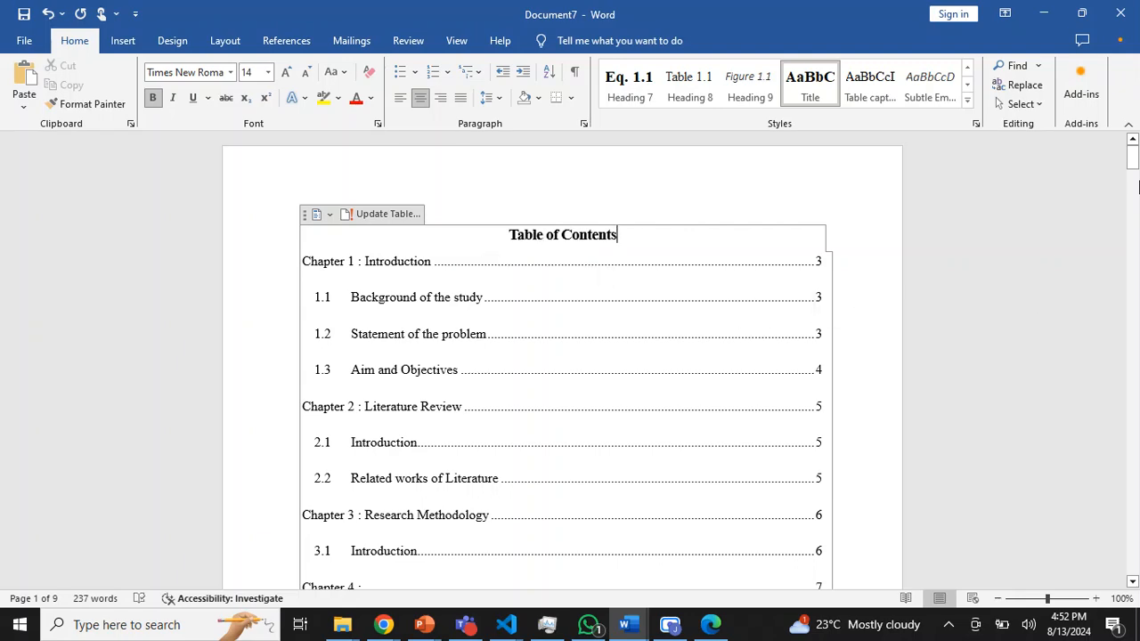
- Apply the Title style to the List of Tables, List of Figures and List of Equations headings
drag(1135, 169, 1134, 181)
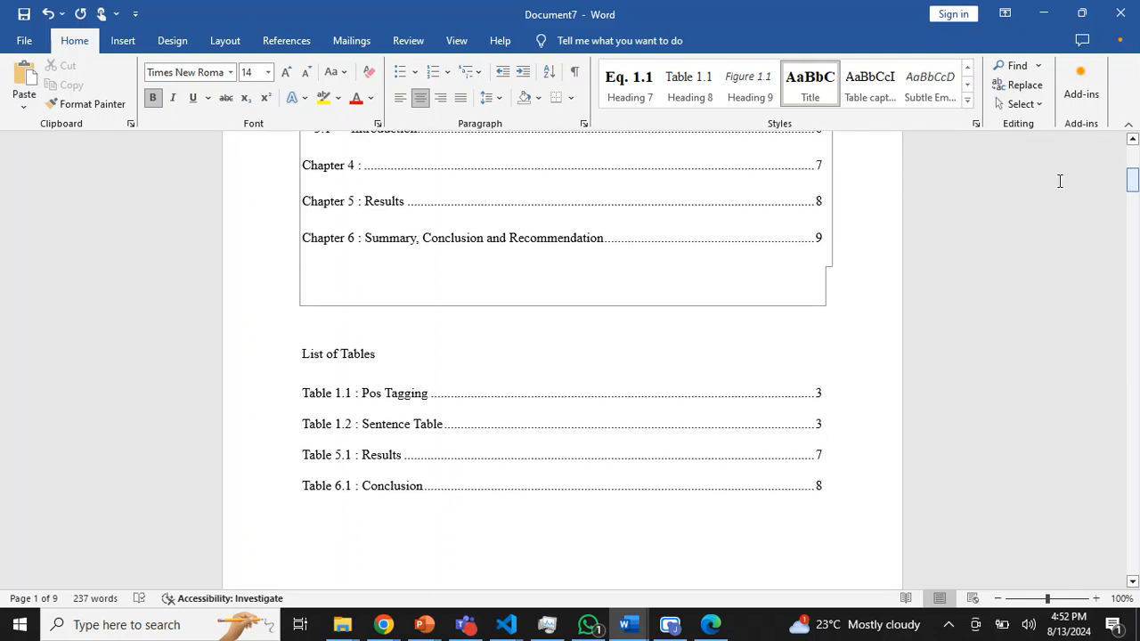
click(453, 352)
click(817, 93)
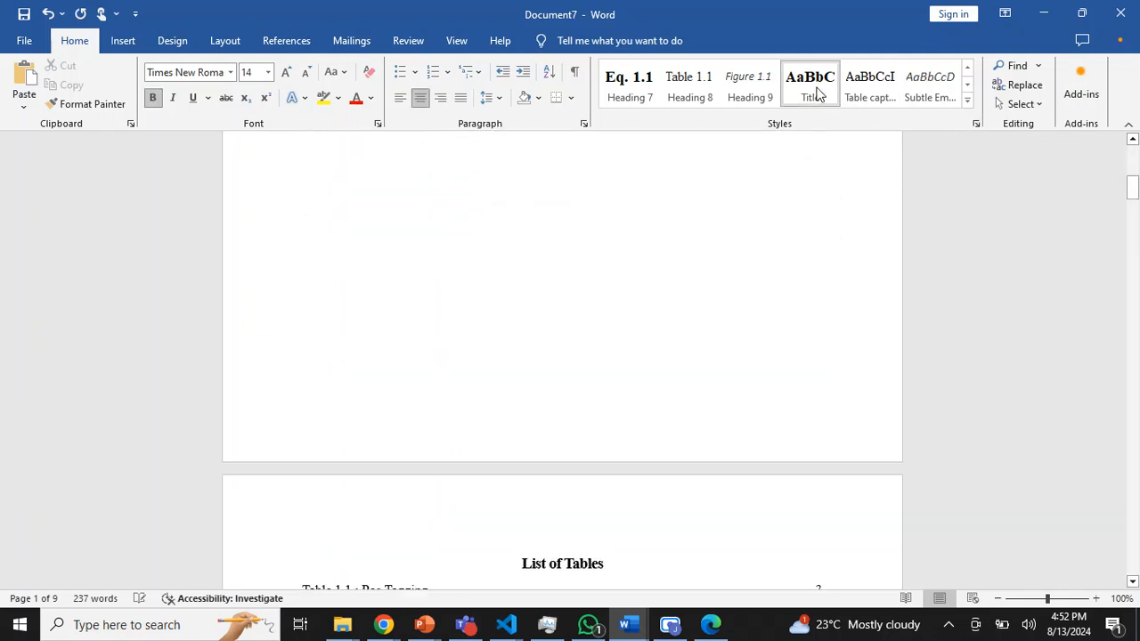
drag(1136, 181, 1135, 202)
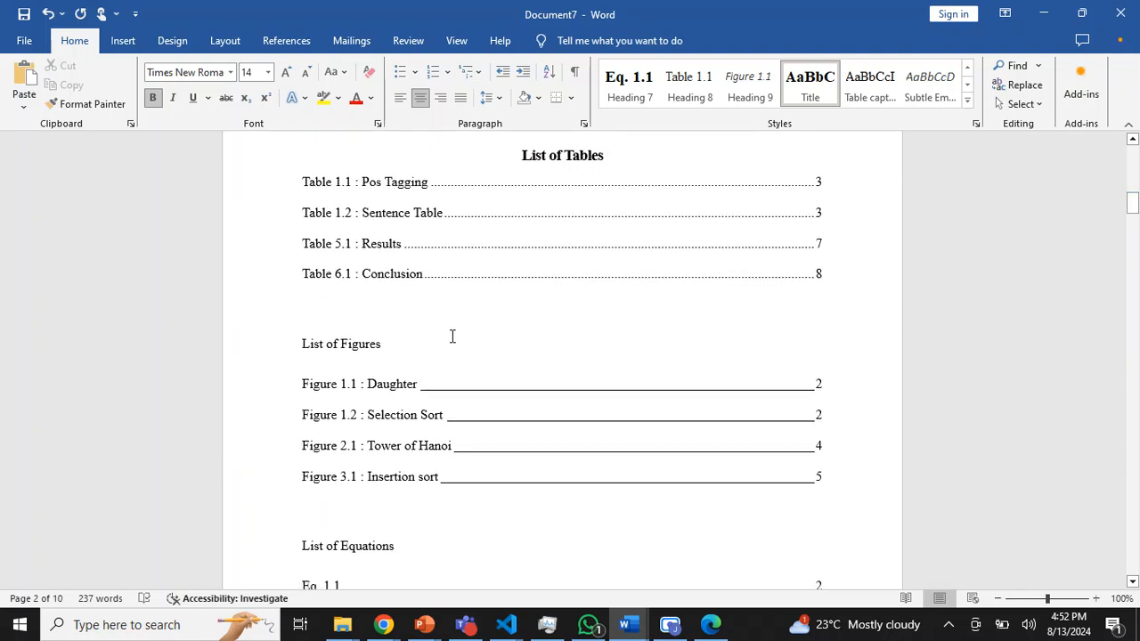
click(452, 337)
click(810, 85)
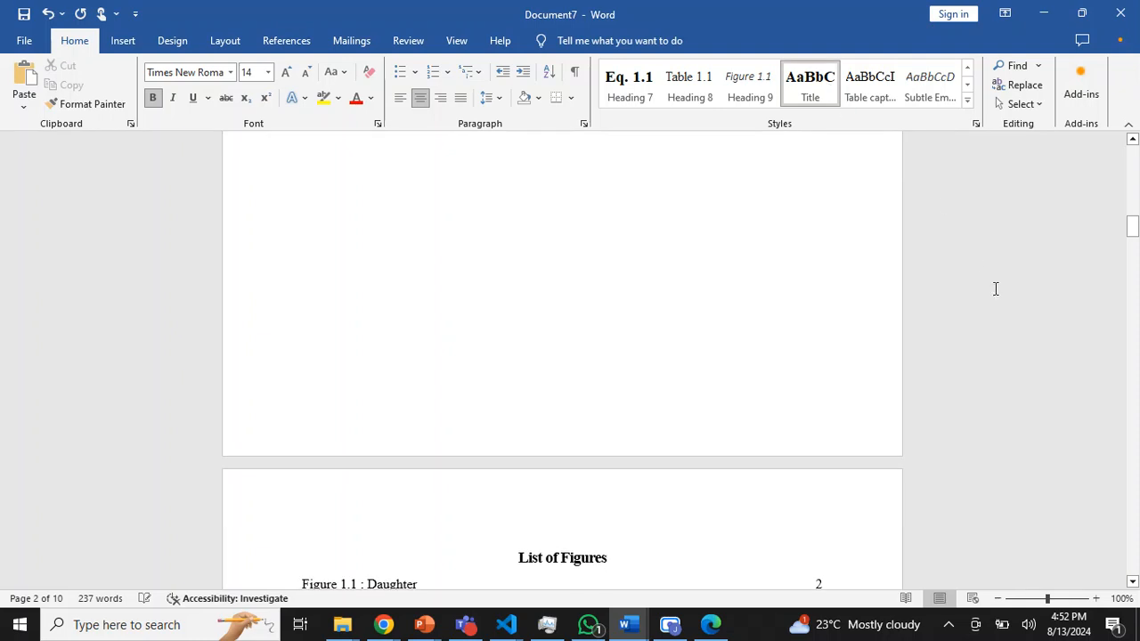
drag(1133, 227, 1133, 245)
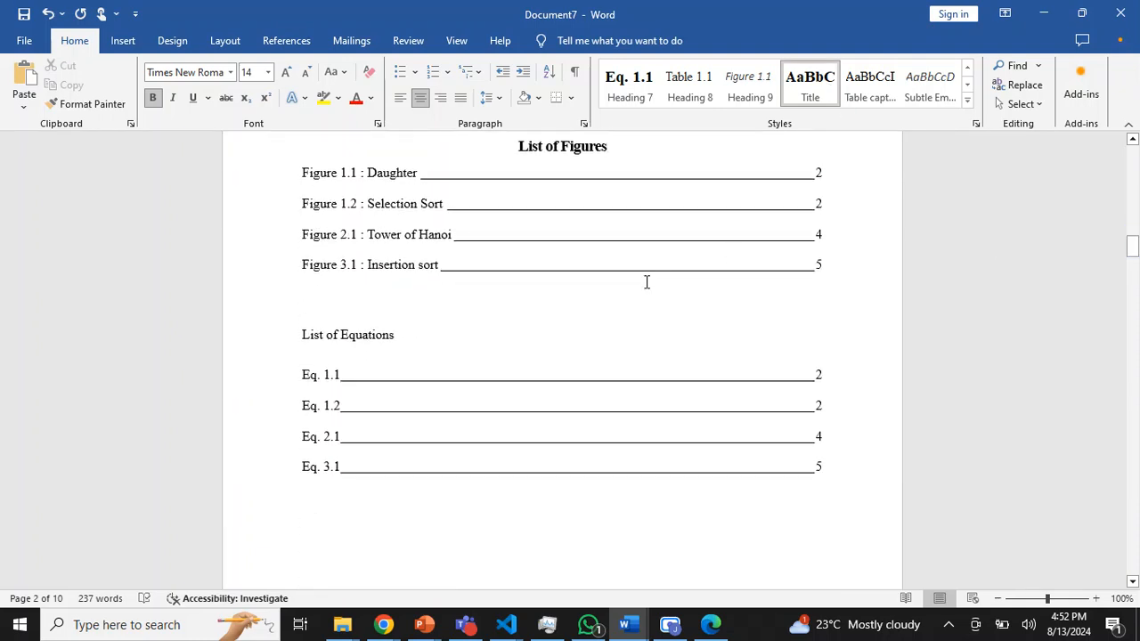
click(457, 334)
click(818, 82)
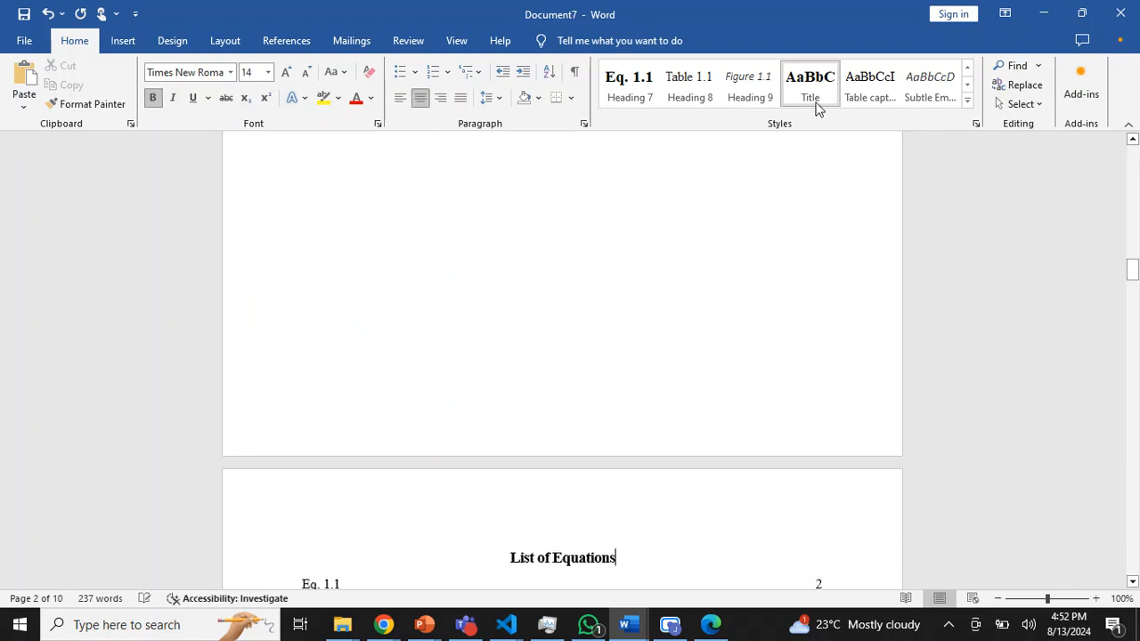
- Update the entire table of contents, including its entries and page numbers
drag(1132, 277, 1133, 153)
click(638, 335)
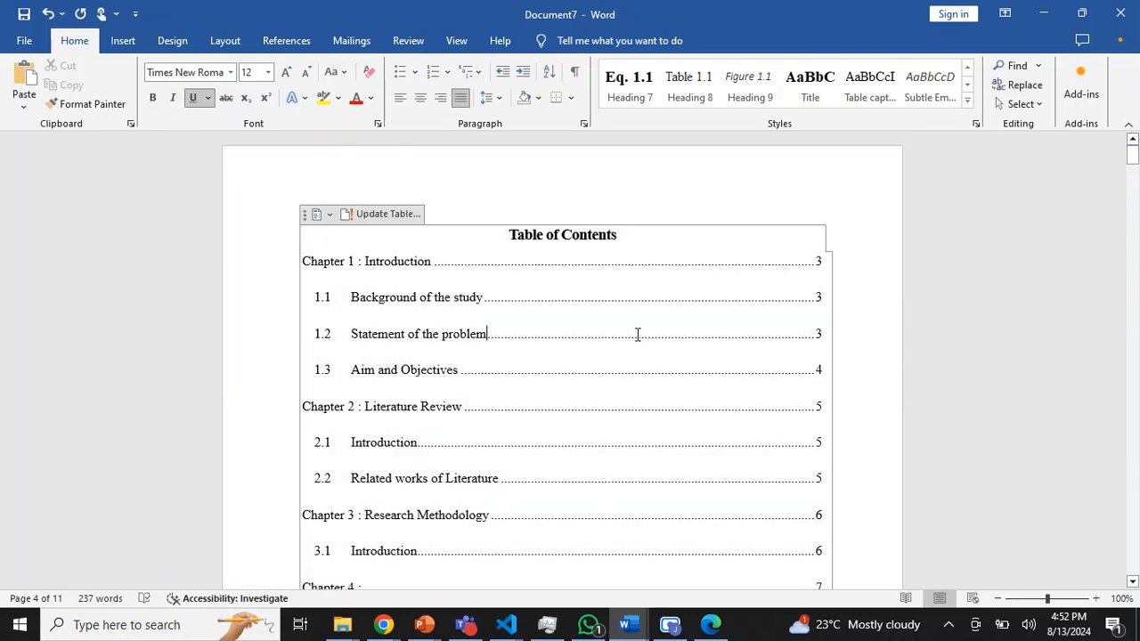
click(406, 216)
click(504, 310)
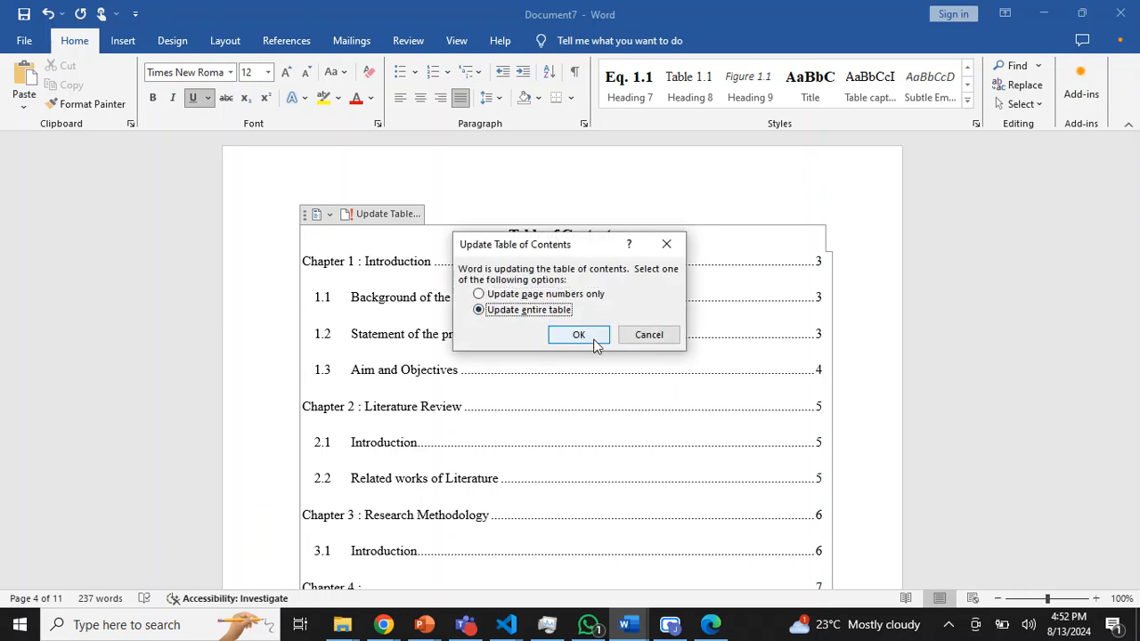
click(579, 336)
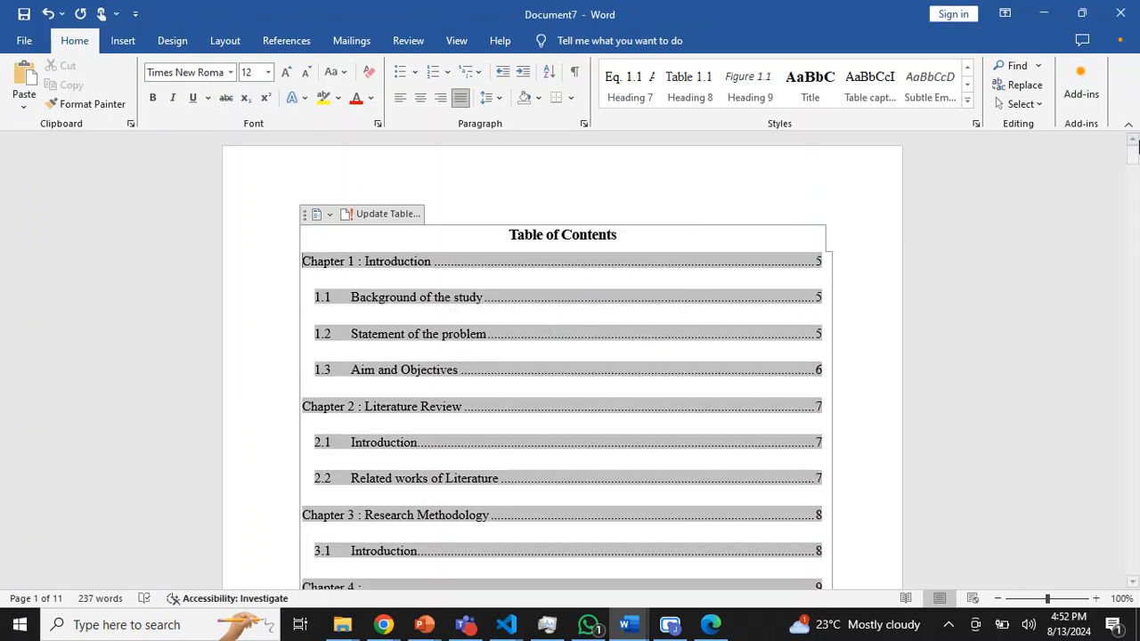
- Add the title "Results" to the Chapter 4 heading
drag(1137, 153, 1135, 461)
click(641, 377)
text(Result)
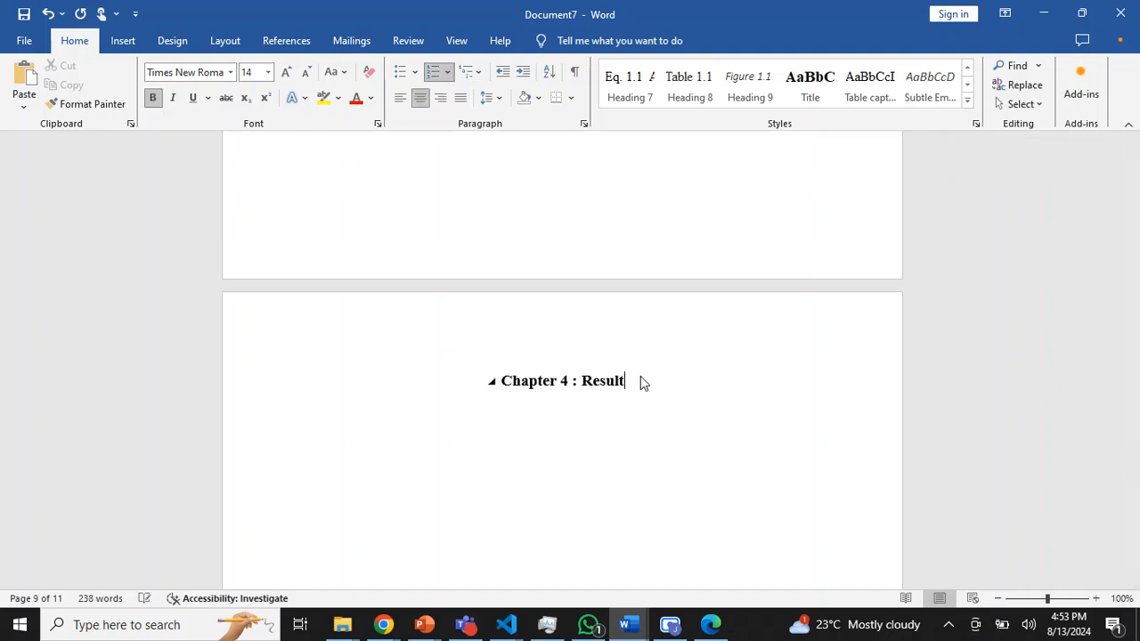
text(s)
- Update the entire table of contents to include the Chapter 4 title
drag(1134, 463, 1134, 156)
click(664, 333)
click(383, 214)
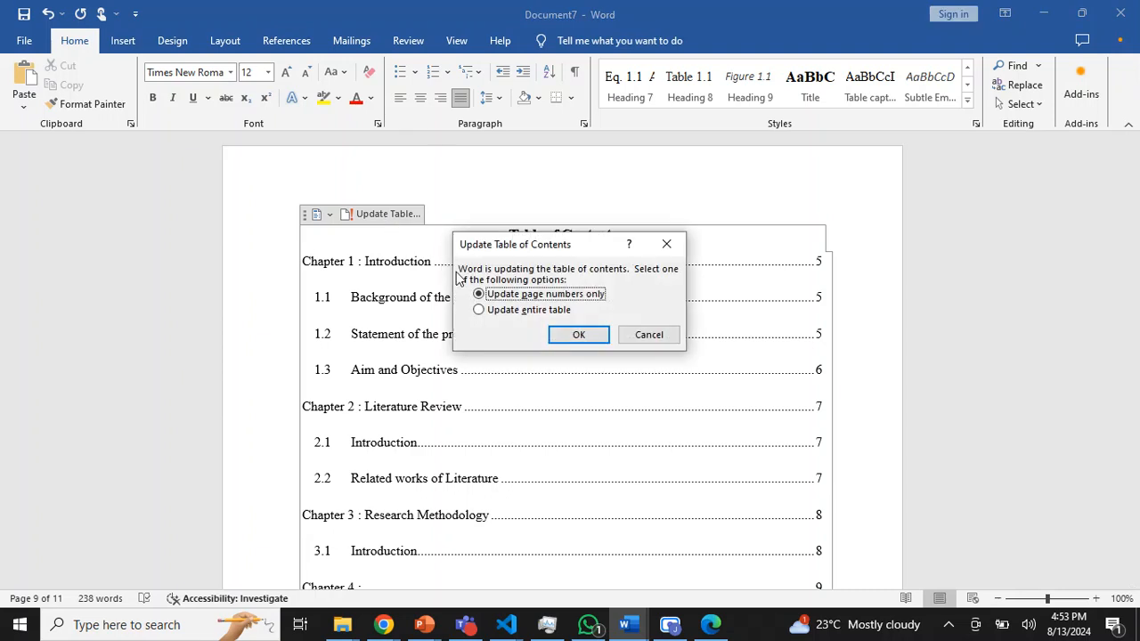
click(579, 336)
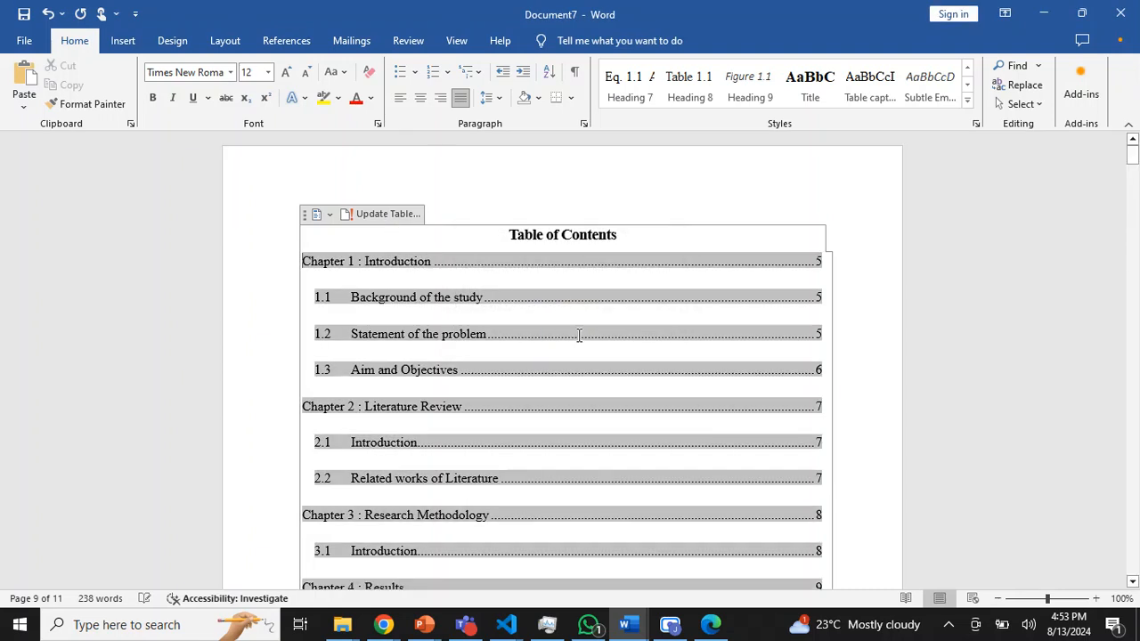